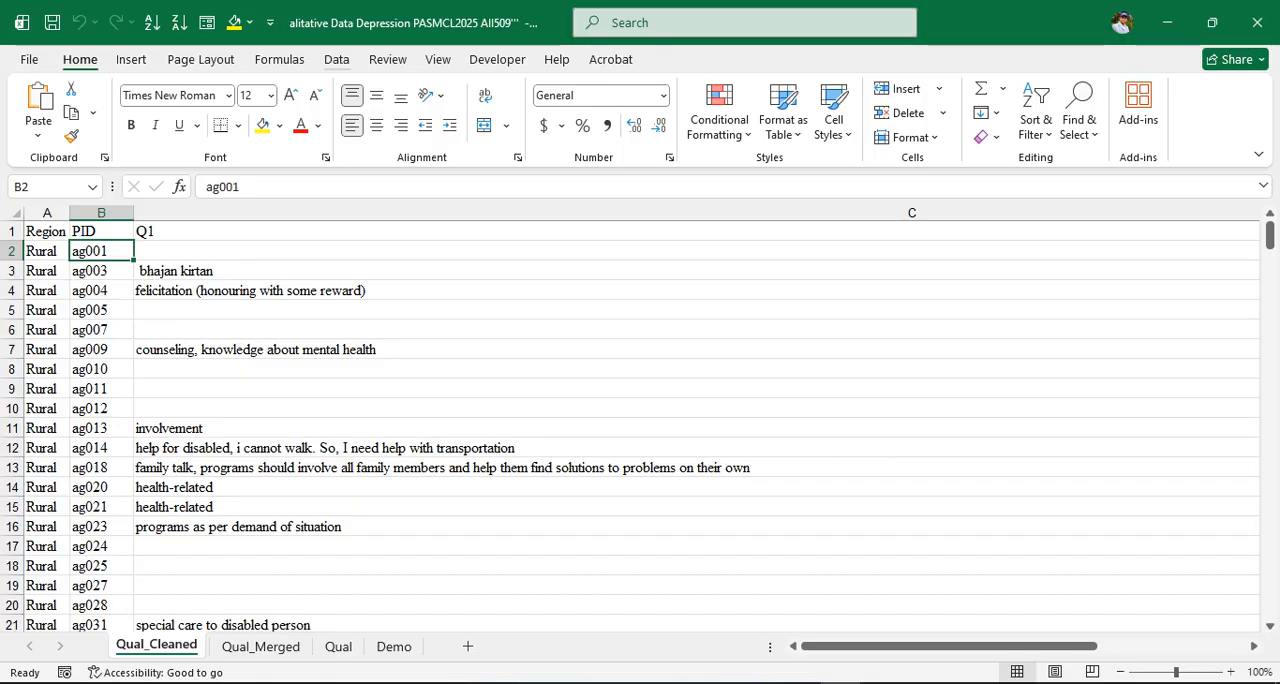
Sort the sheet by PID from A to Z, then from Z to A
click(337, 60)
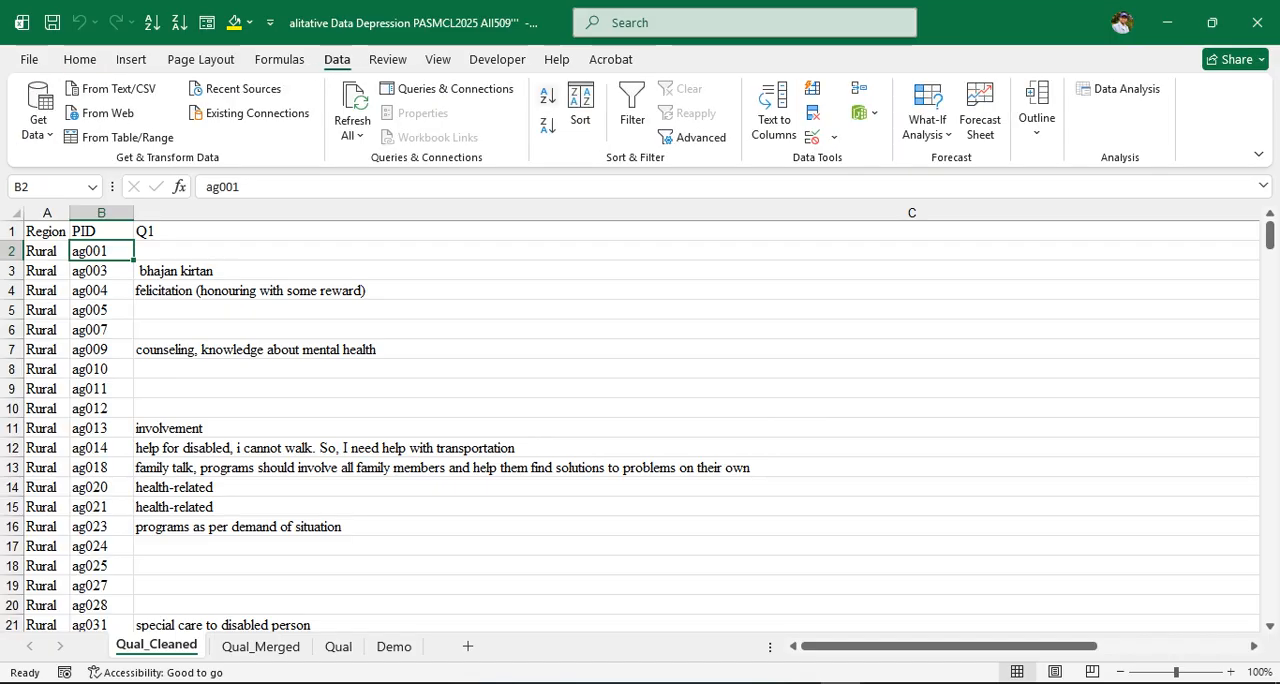
click(547, 95)
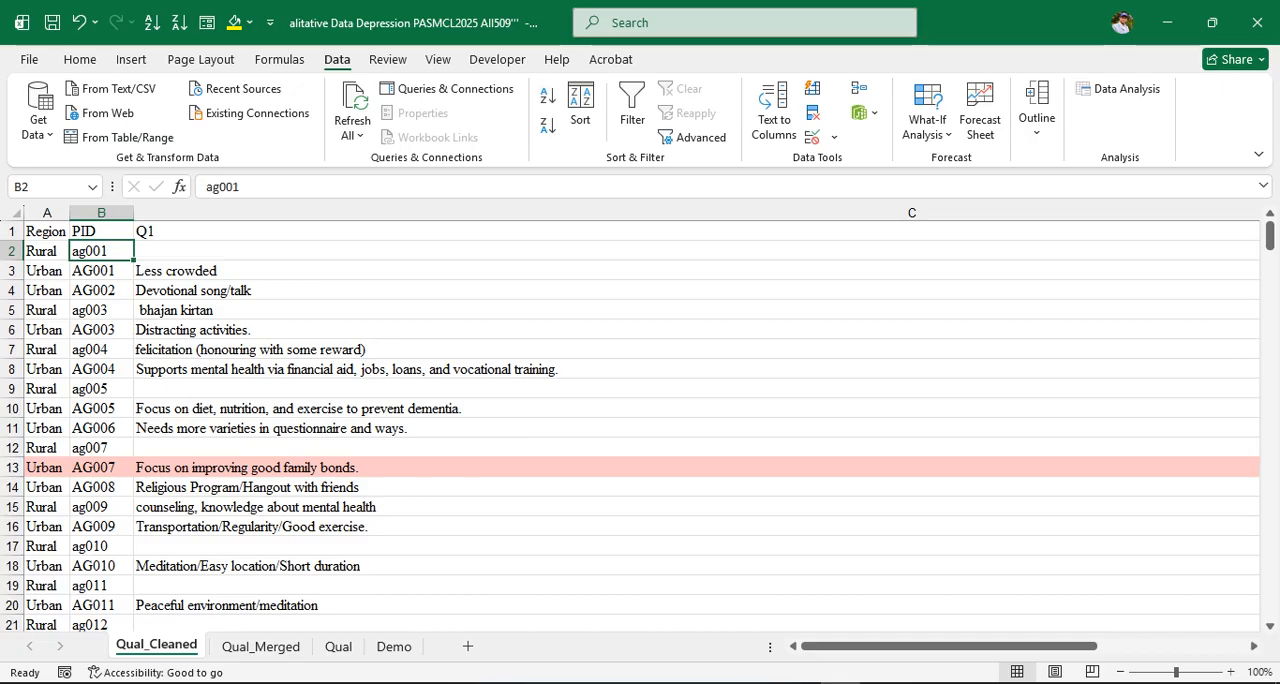
click(547, 125)
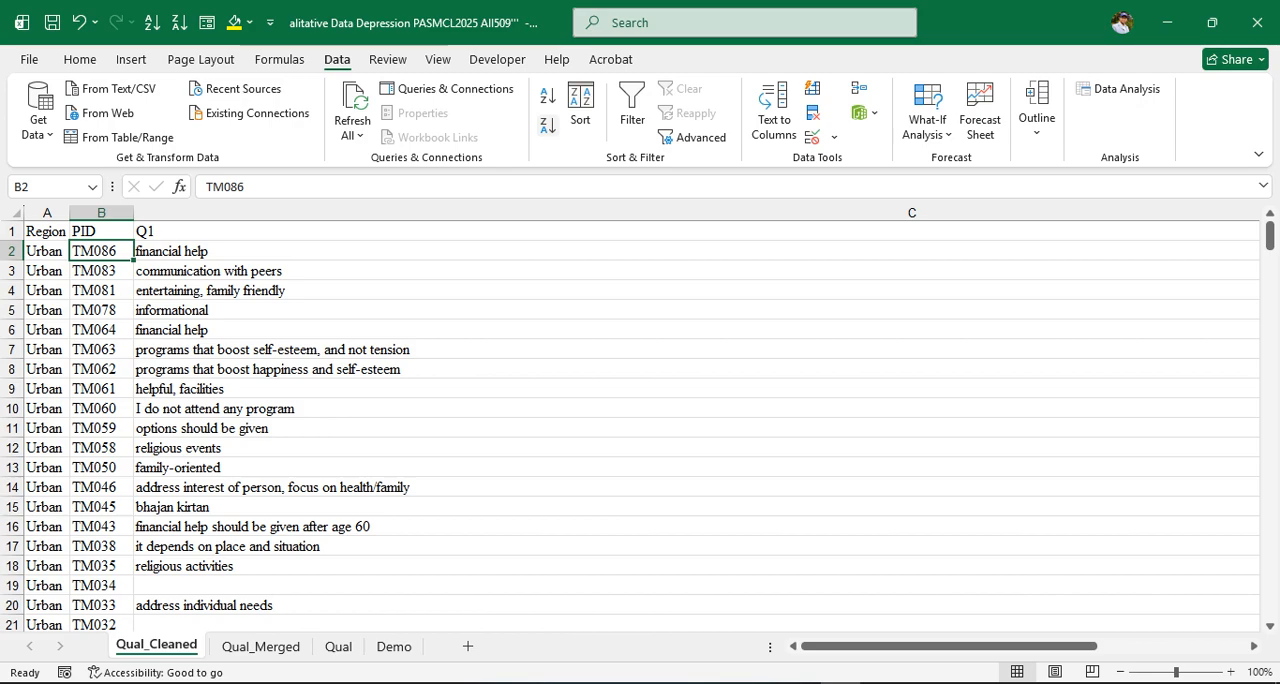
Sort the sheet by the Region column, first Z to A and then A to Z
click(46, 251)
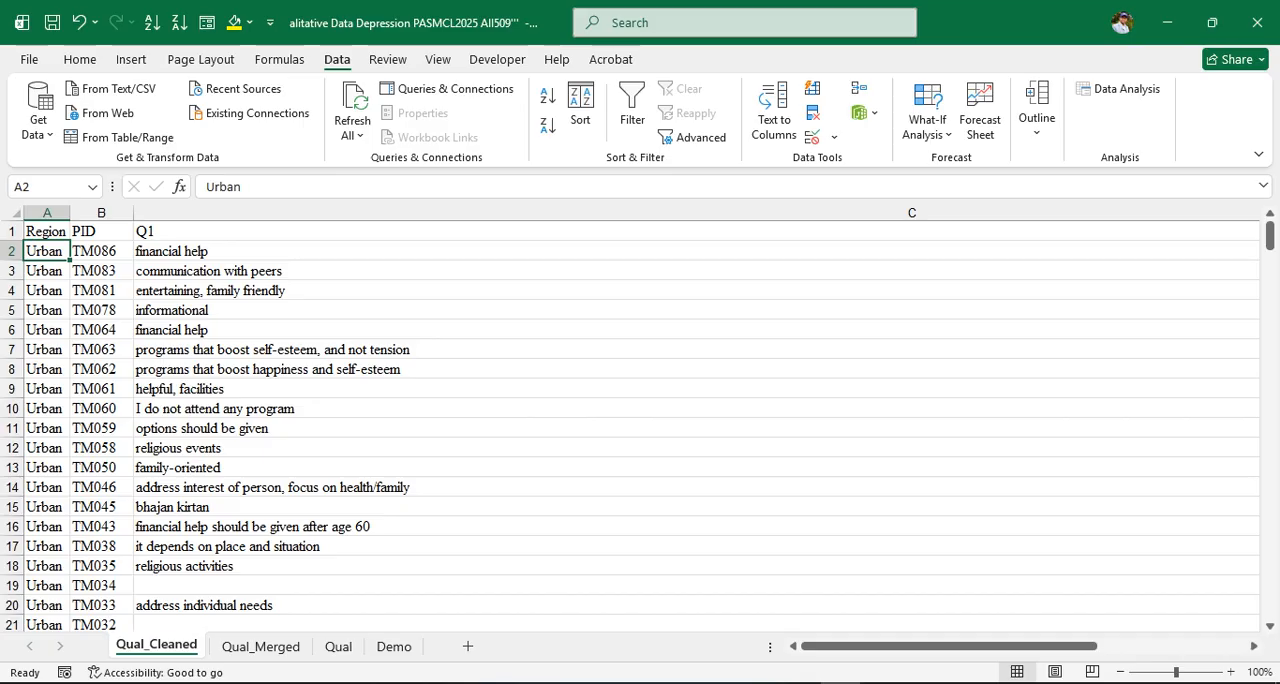
key(Down)
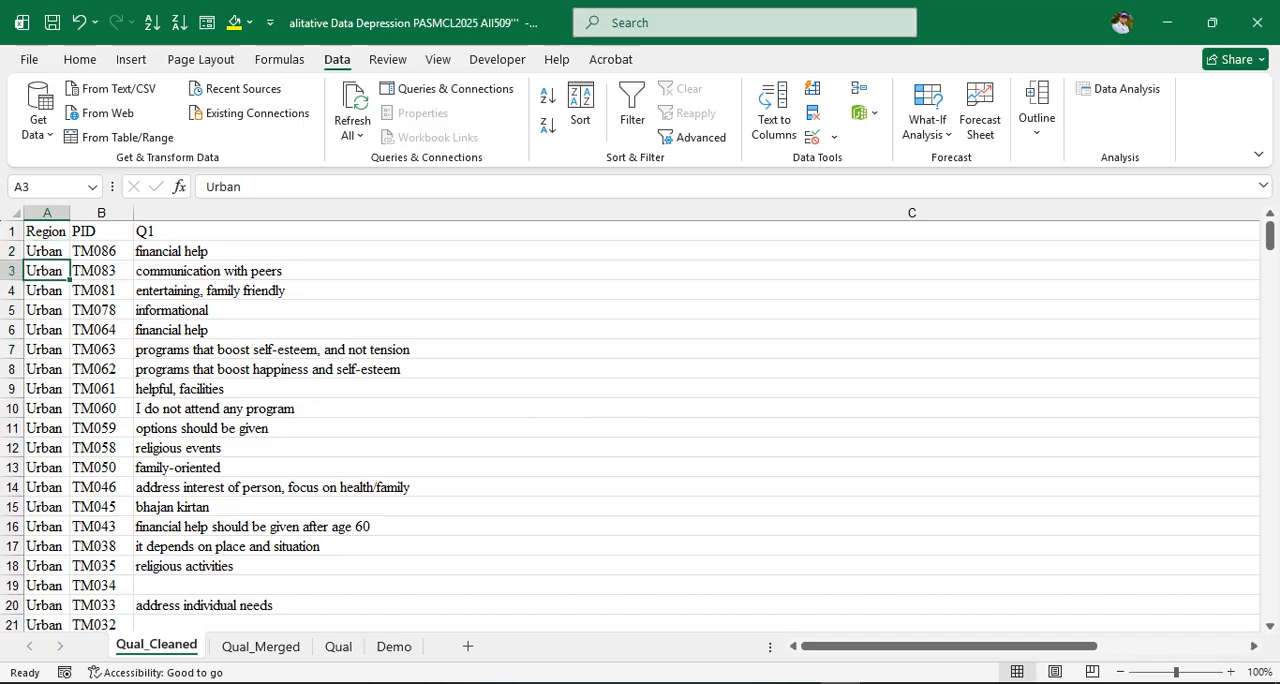
click(179, 22)
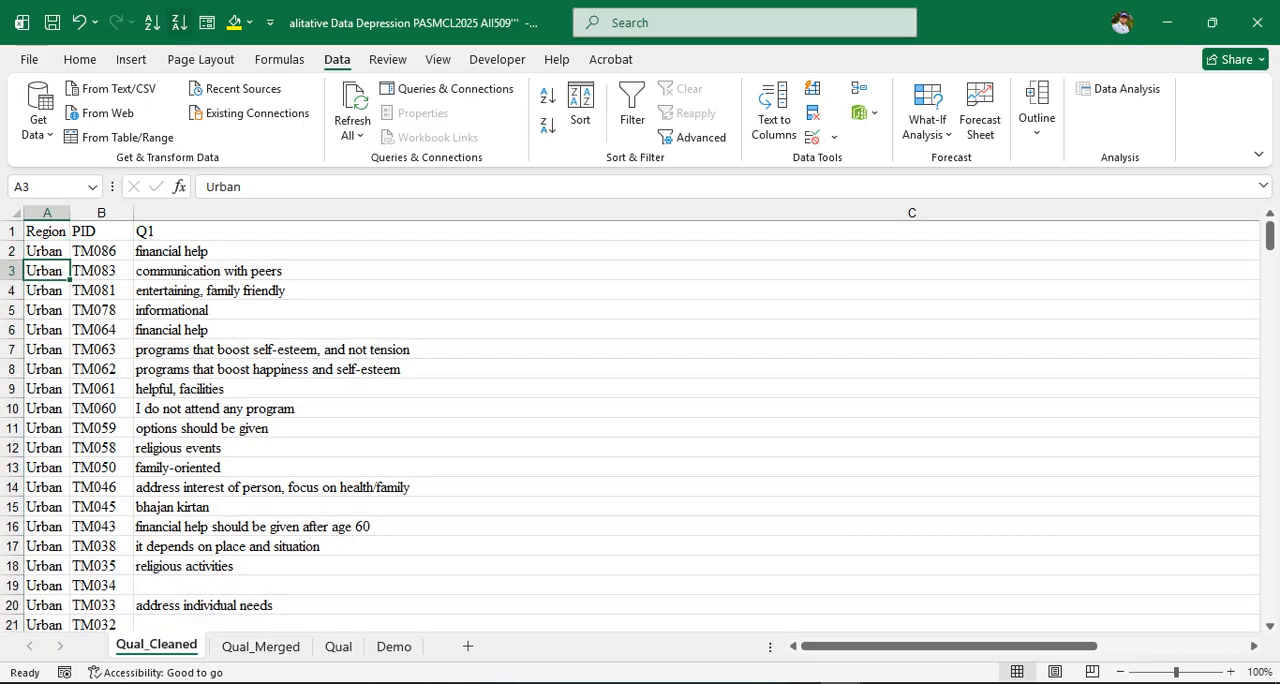
click(152, 22)
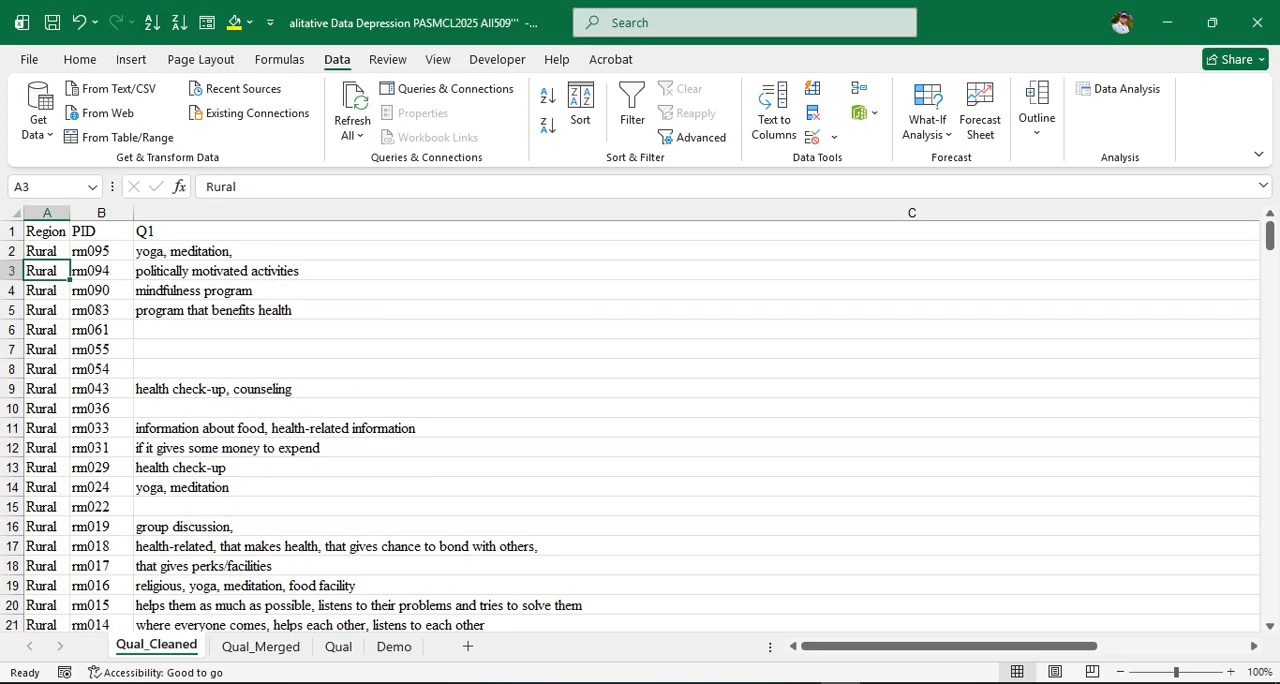
click(46, 251)
click(46, 231)
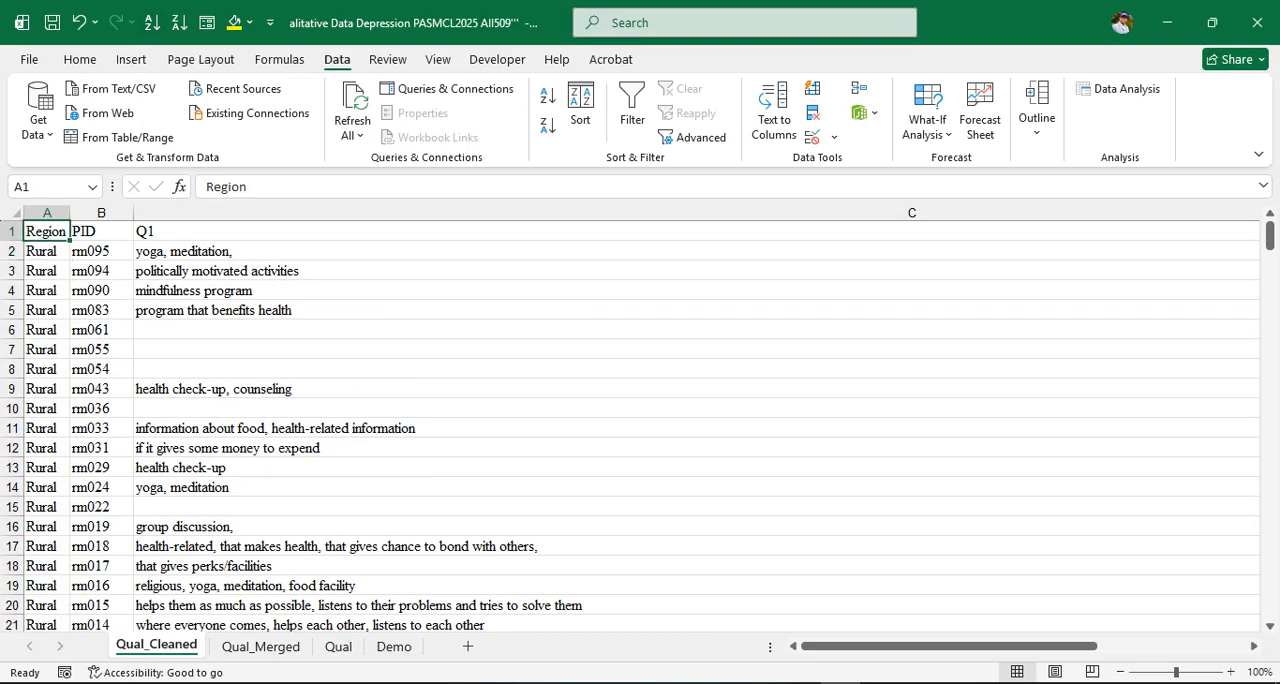
click(101, 231)
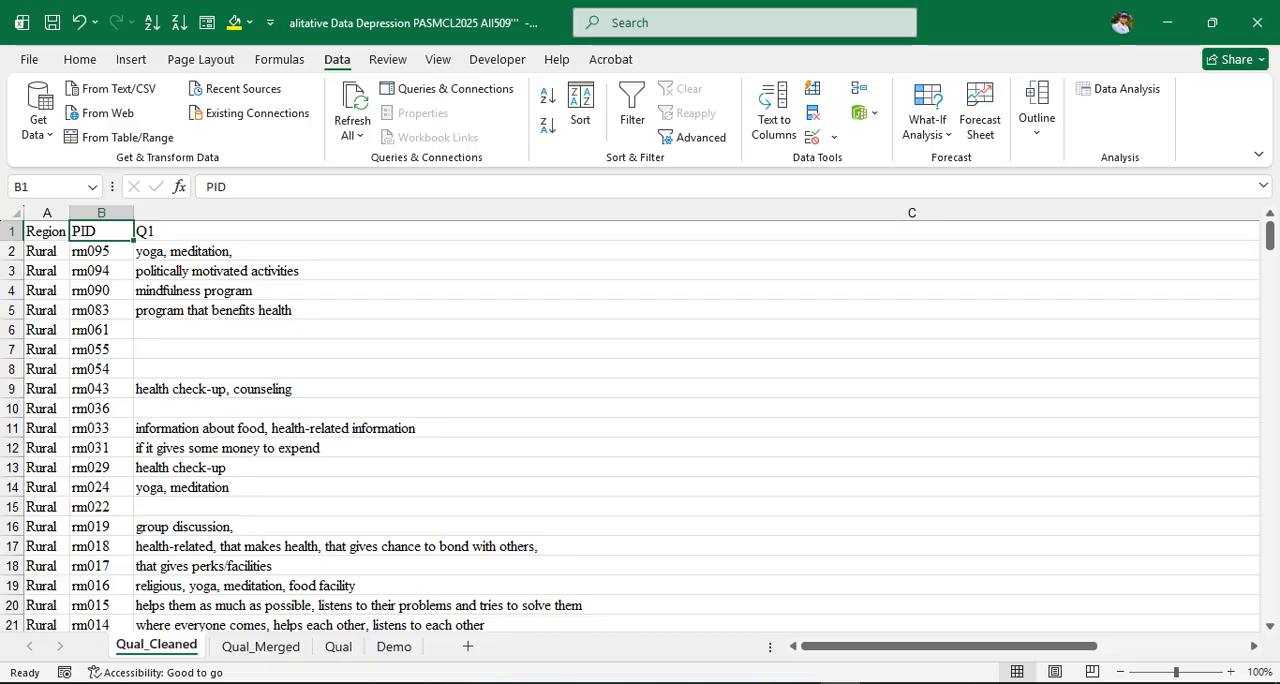
click(46, 251)
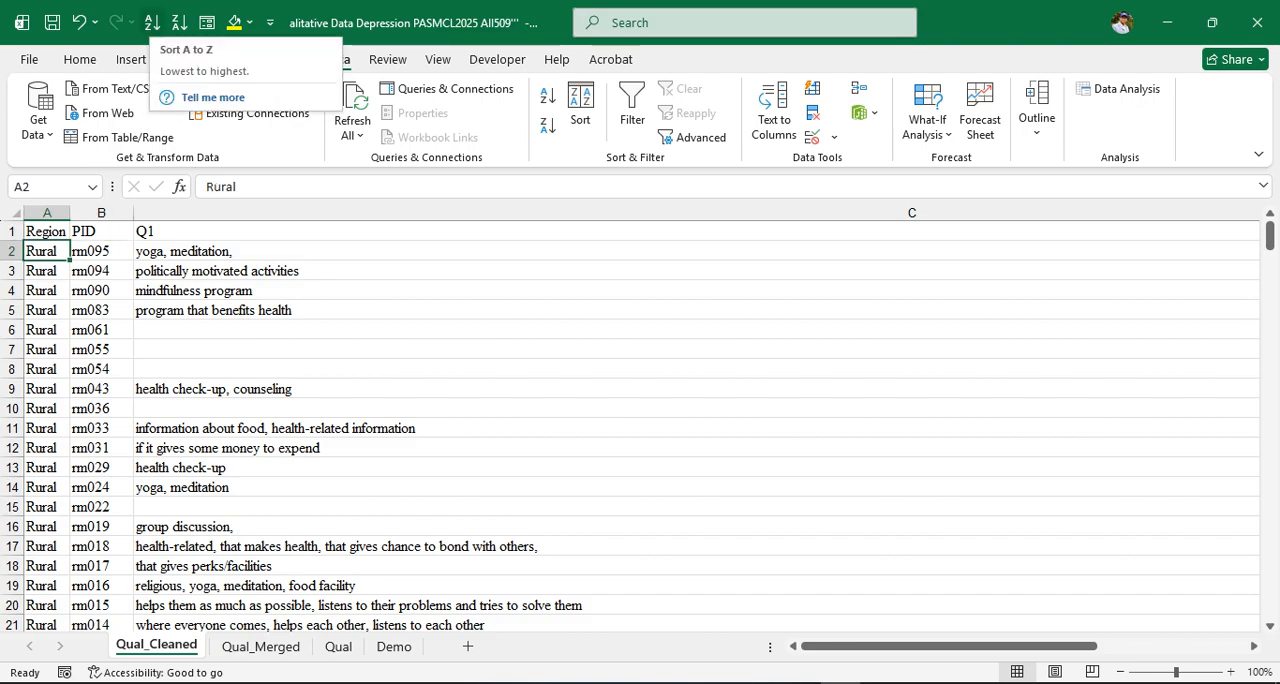
click(152, 22)
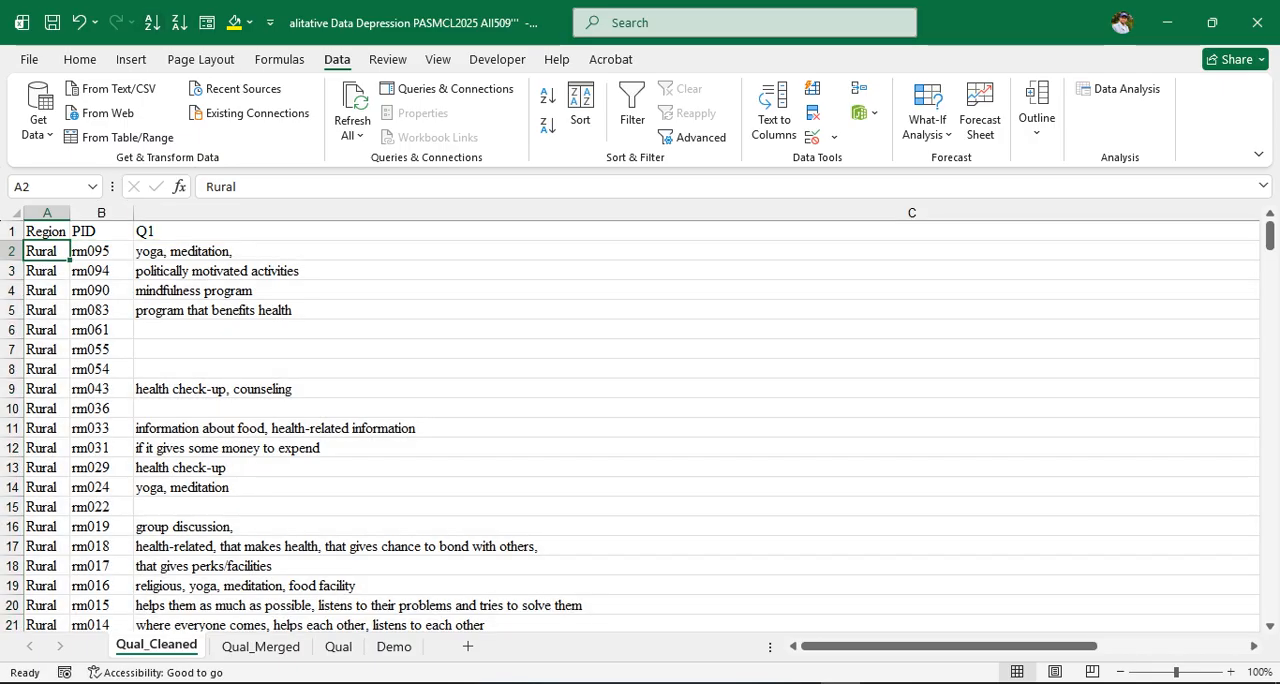
scroll(640, 420, down, 4)
scroll(640, 420, up, 3)
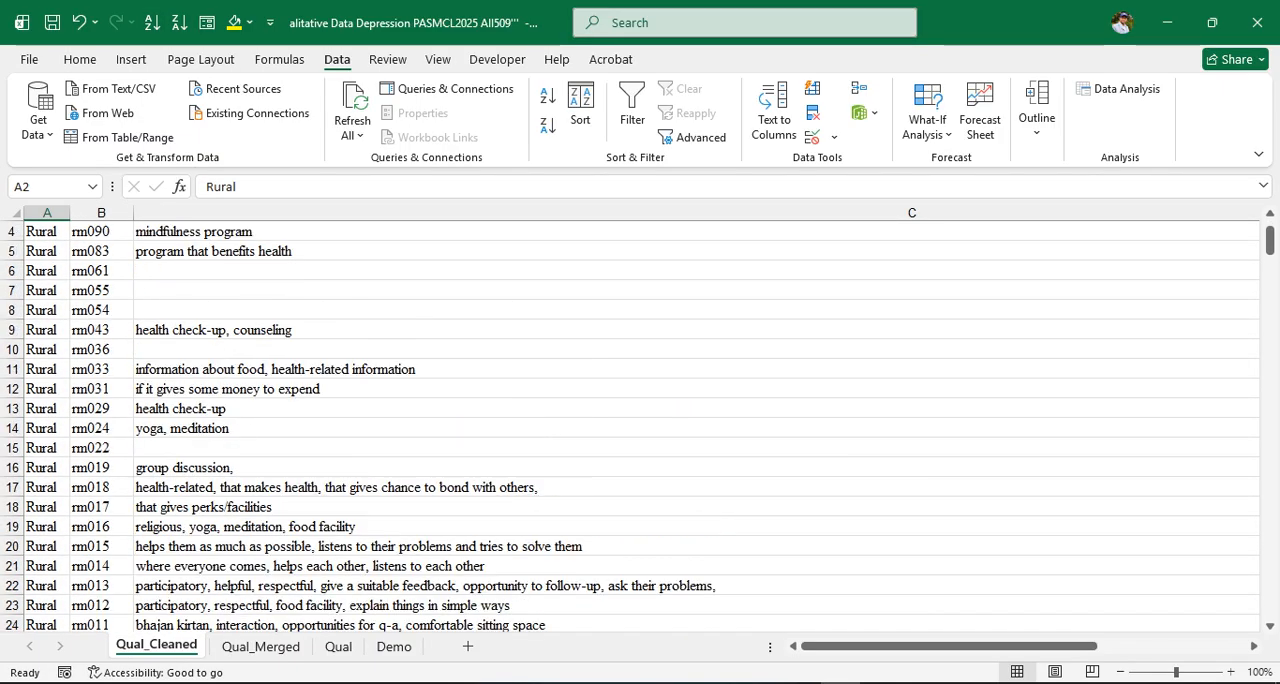
scroll(640, 420, up, 1)
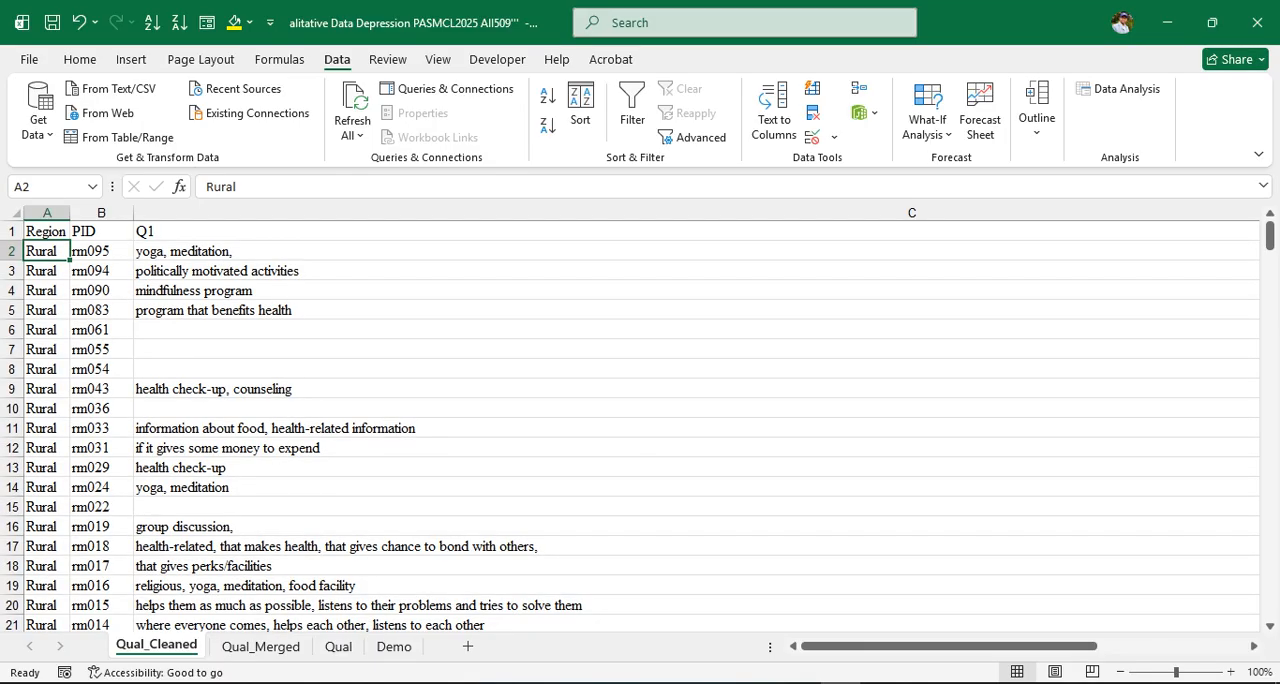
Sort the sheet by the PID column from A to Z
click(101, 251)
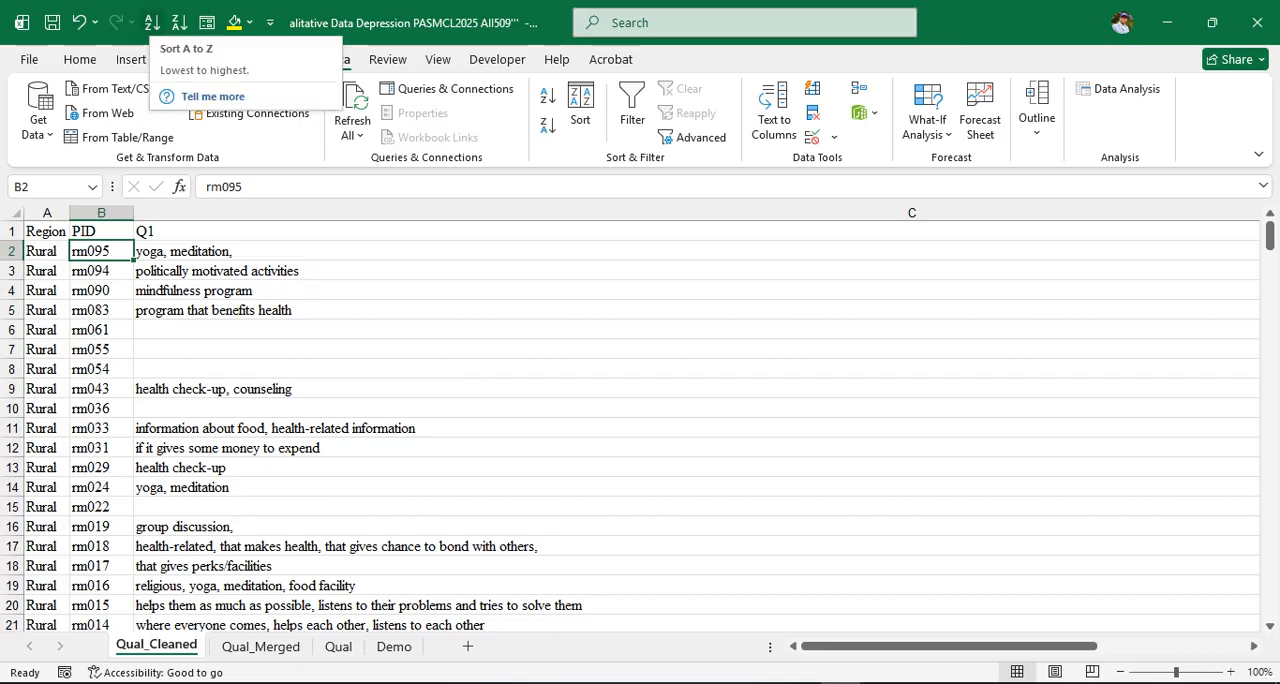
click(152, 22)
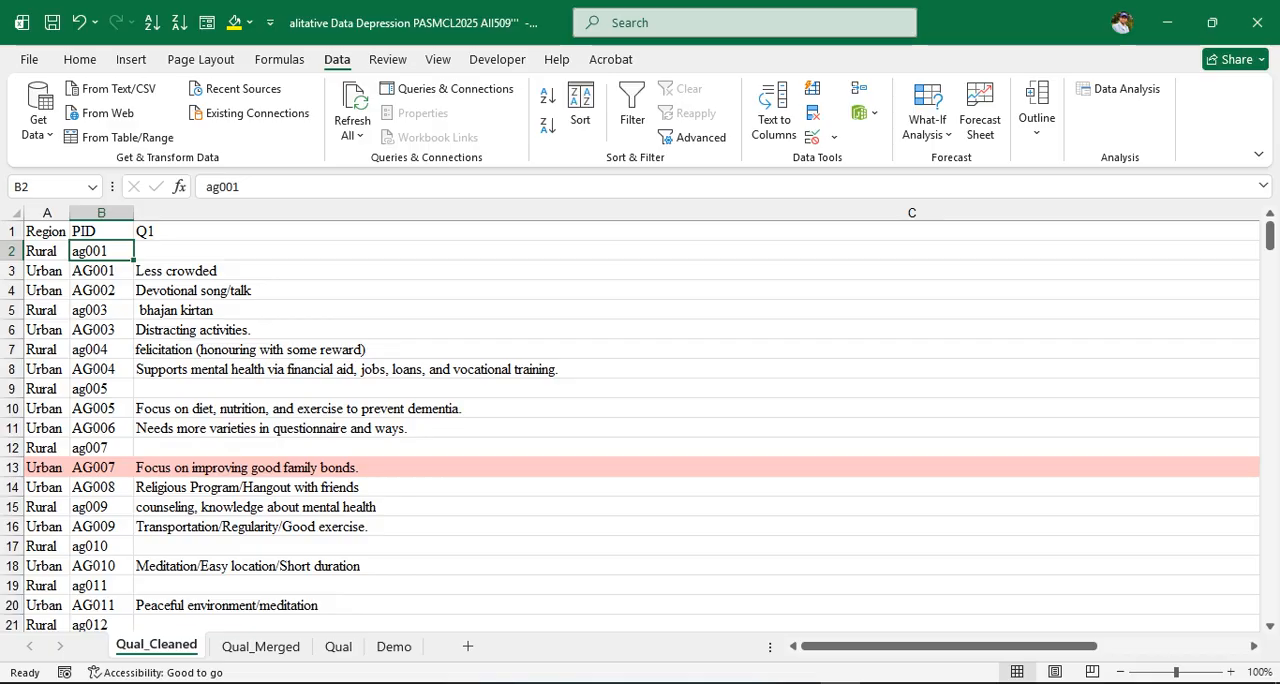
click(46, 251)
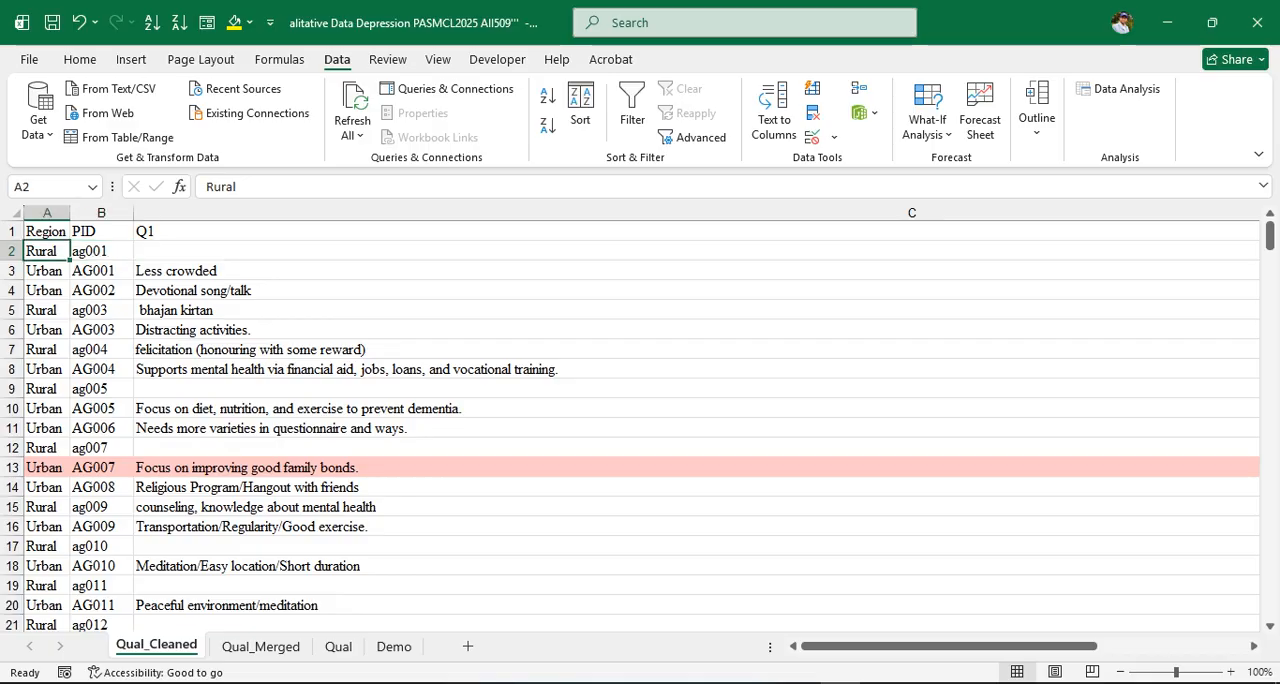
click(46, 271)
click(46, 251)
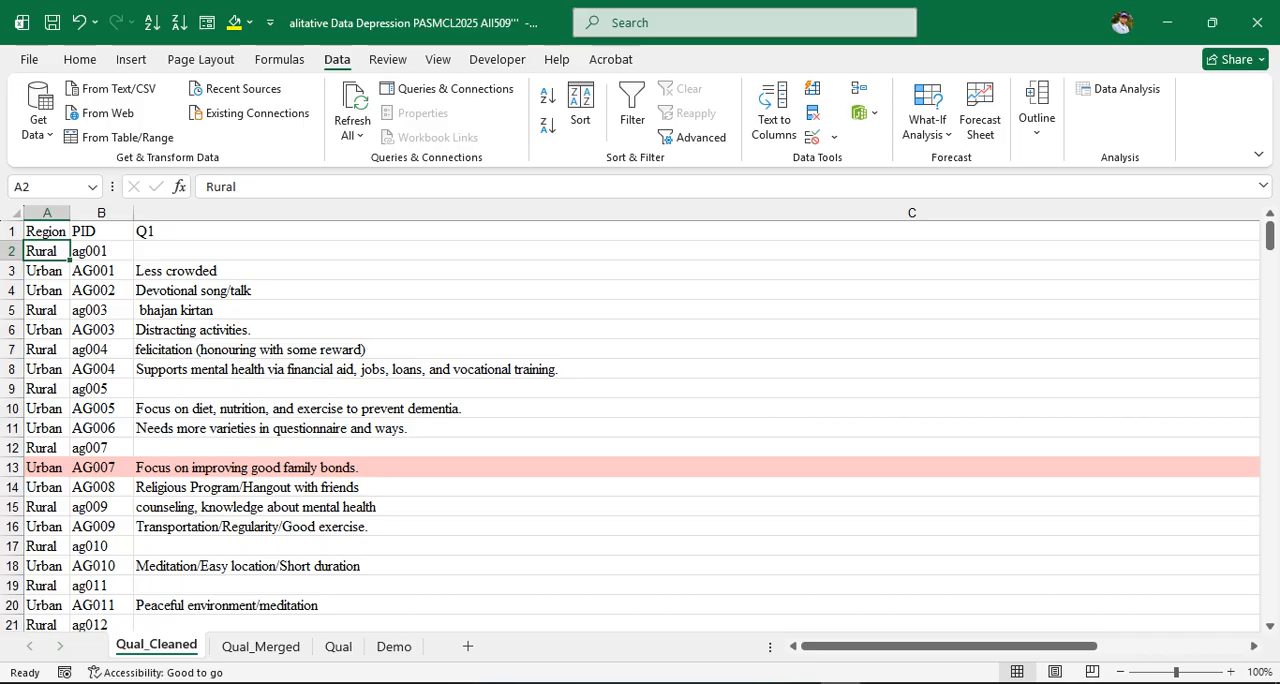
click(46, 271)
click(46, 291)
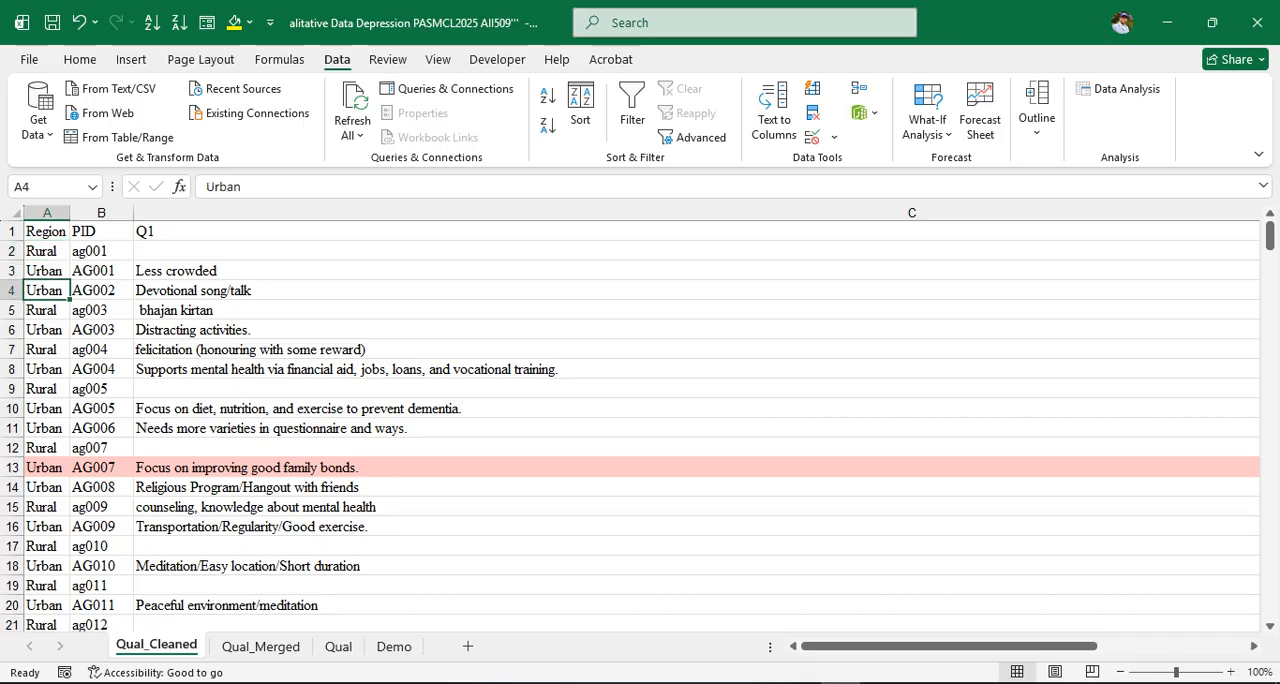
click(101, 251)
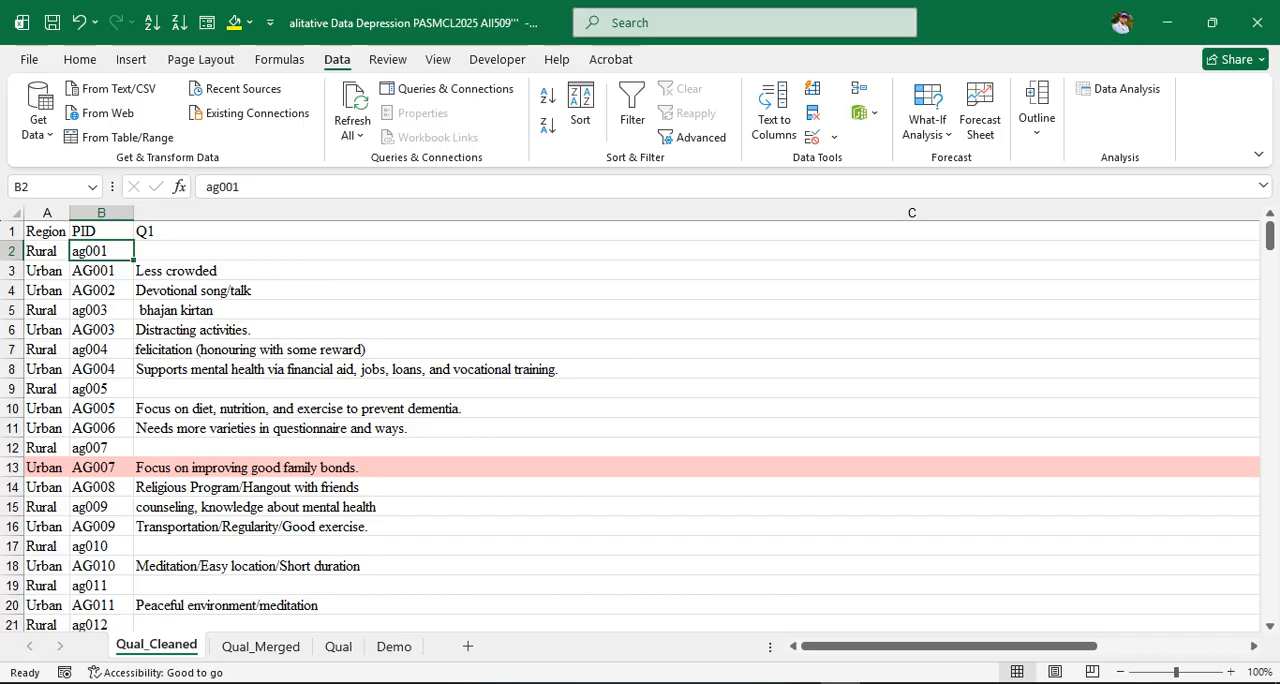
click(46, 251)
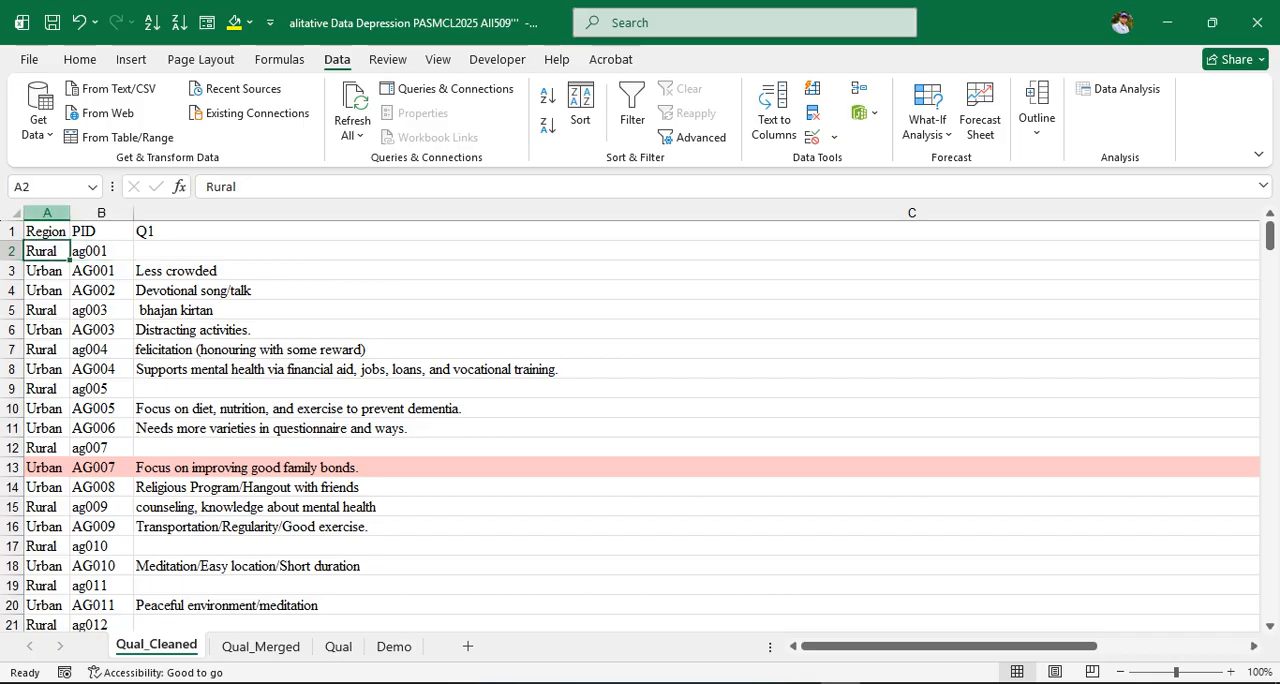
Select the Region and PID data from row 2 down to row 281
drag(47, 212, 101, 212)
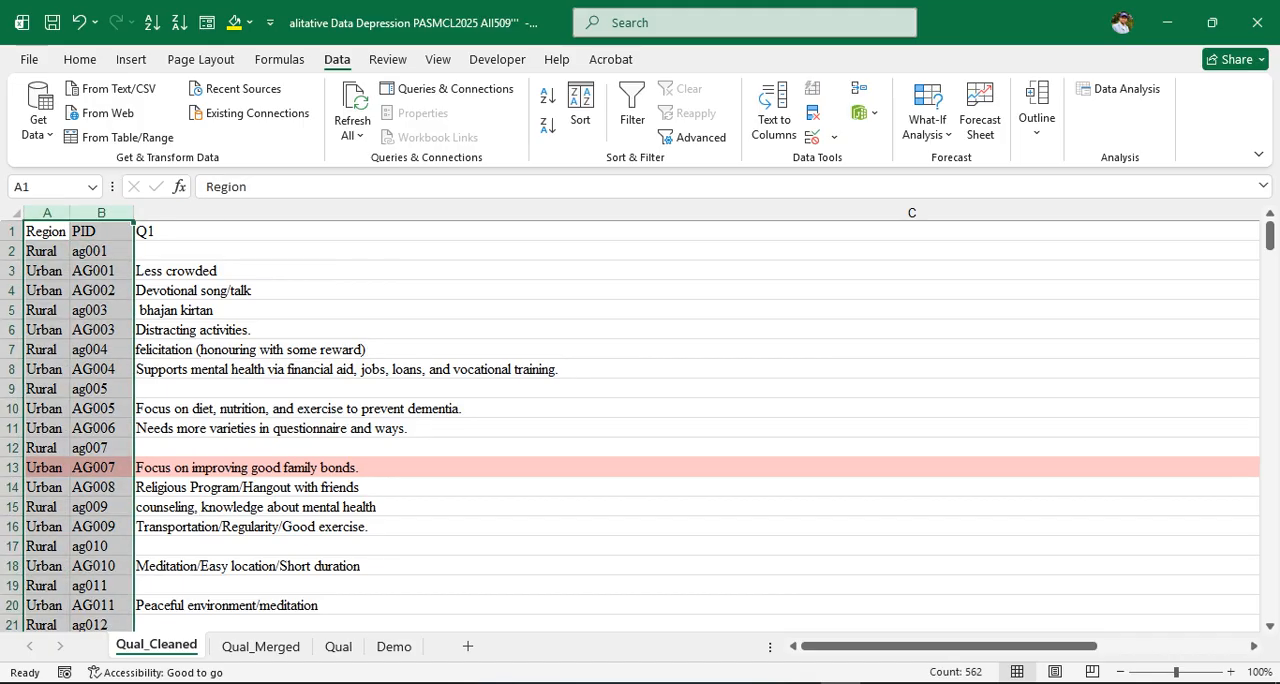
click(101, 231)
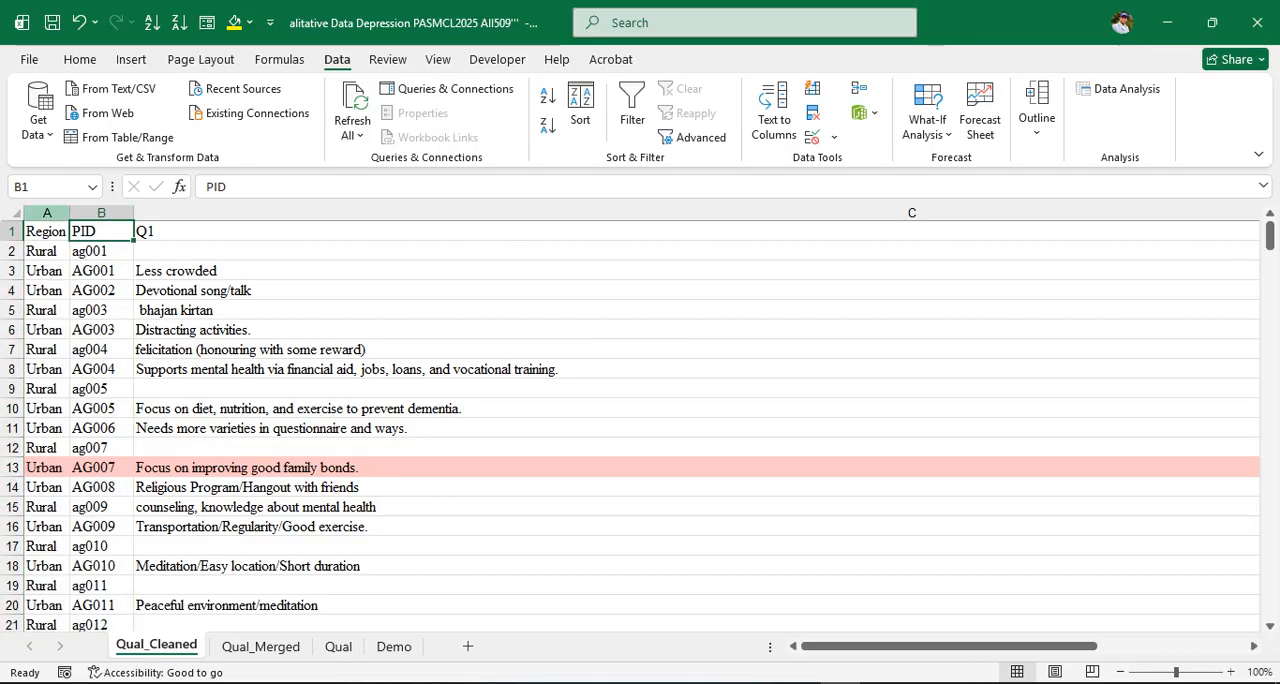
drag(47, 212, 101, 212)
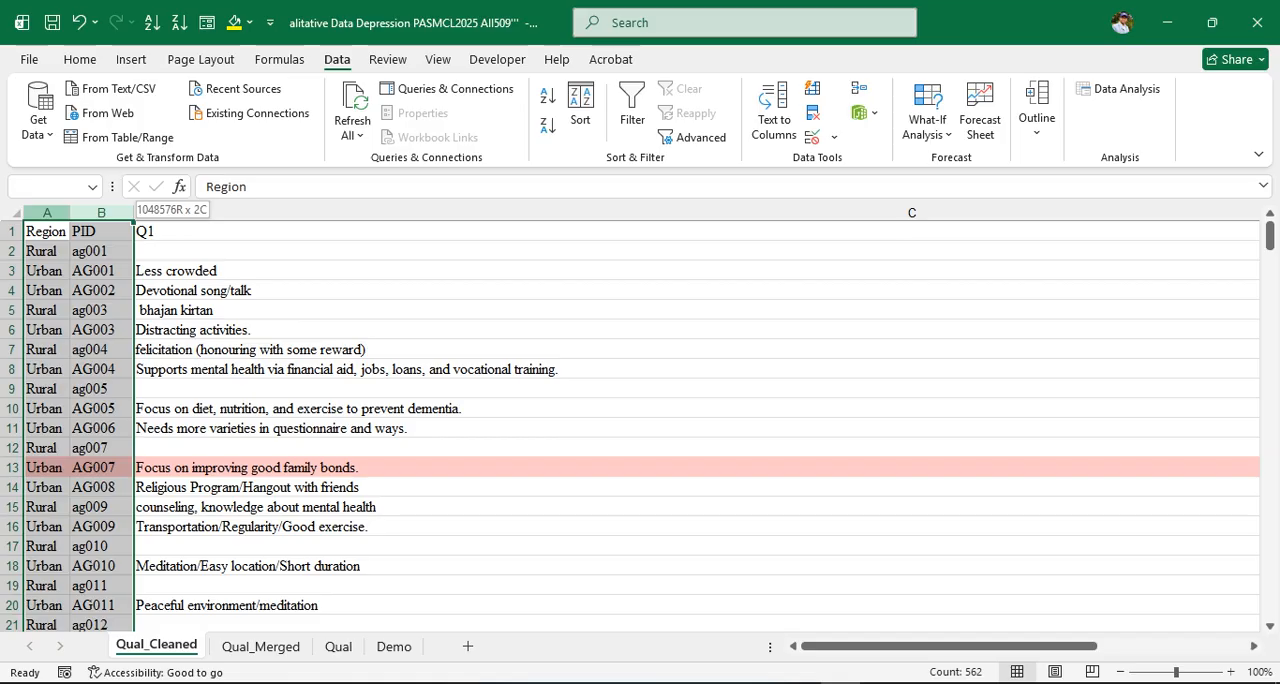
click(101, 231)
click(47, 251)
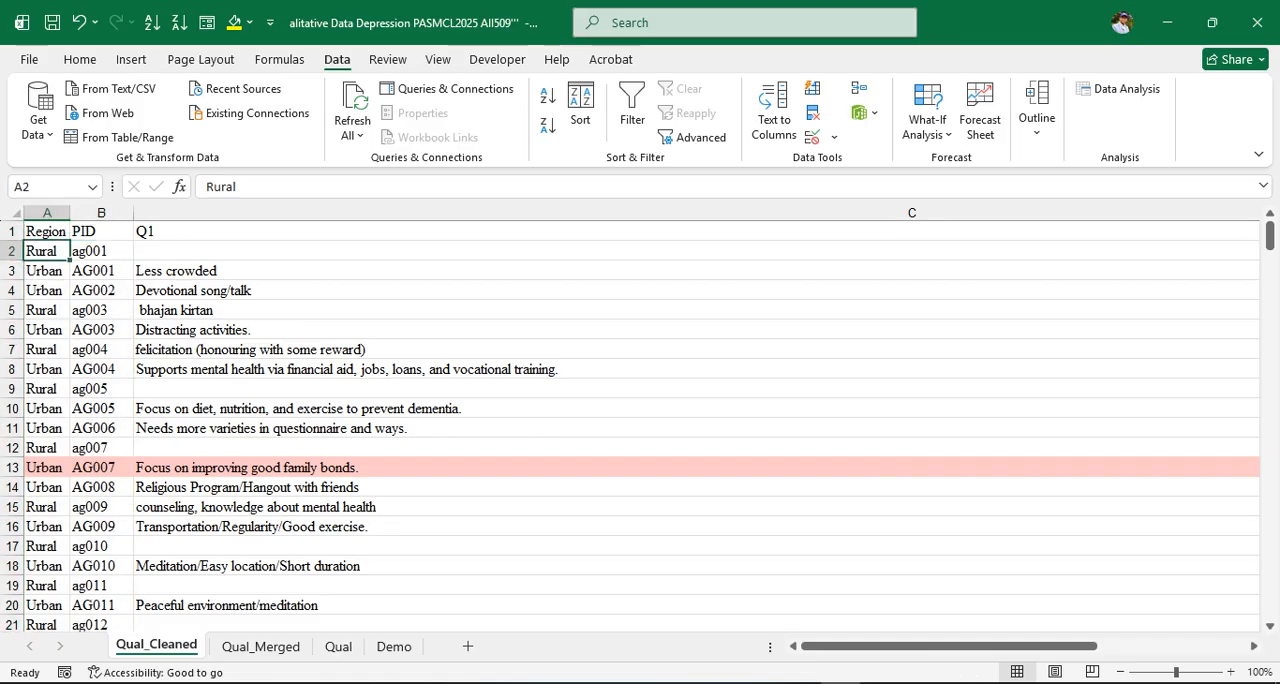
drag(47, 251, 110, 608)
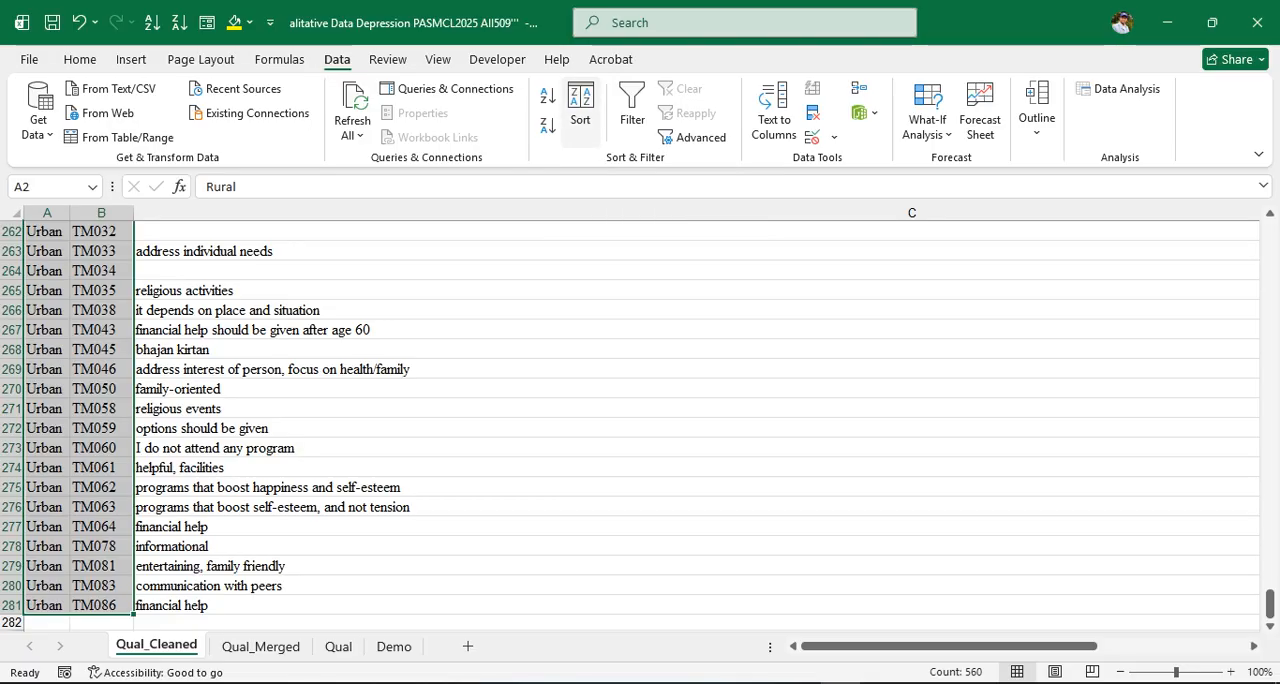
click(580, 108)
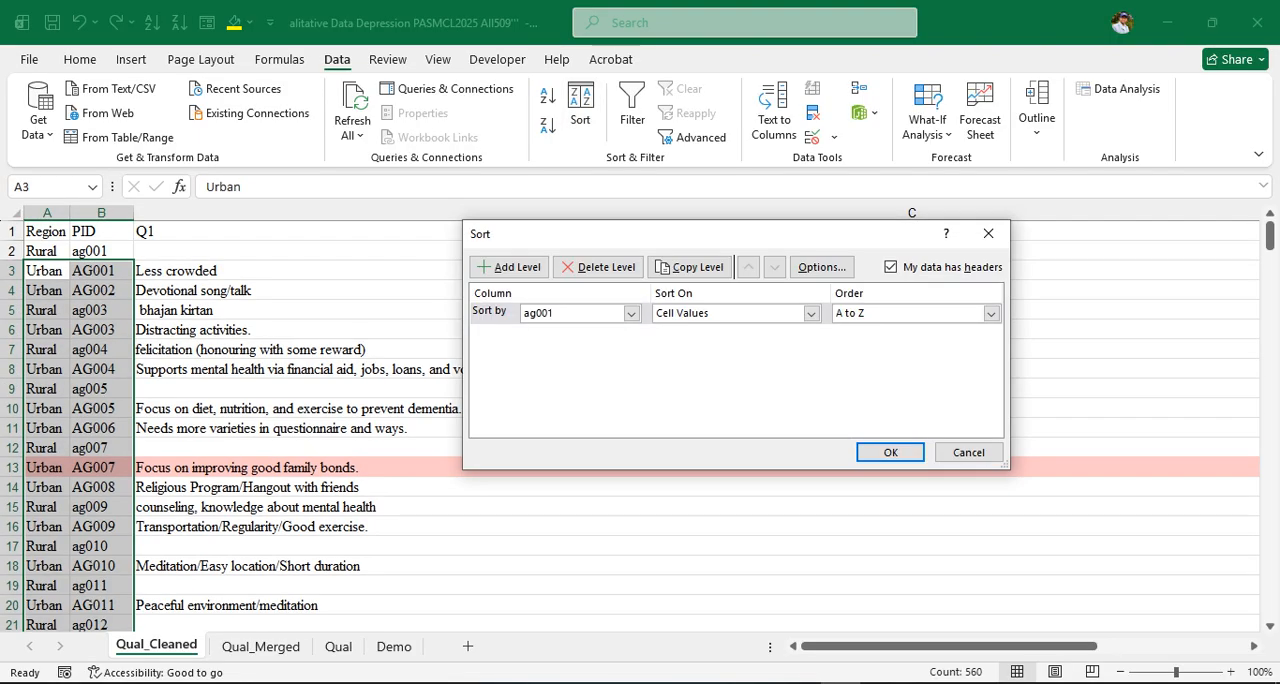
drag(600, 234, 697, 238)
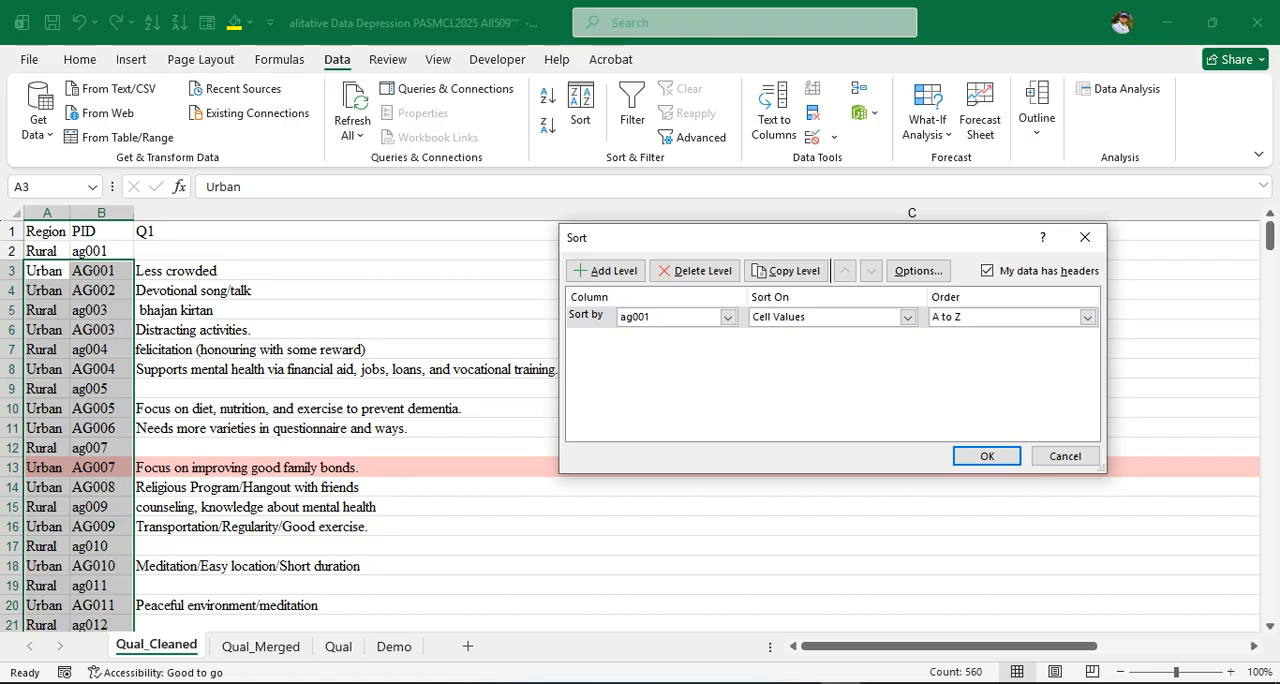
click(1085, 238)
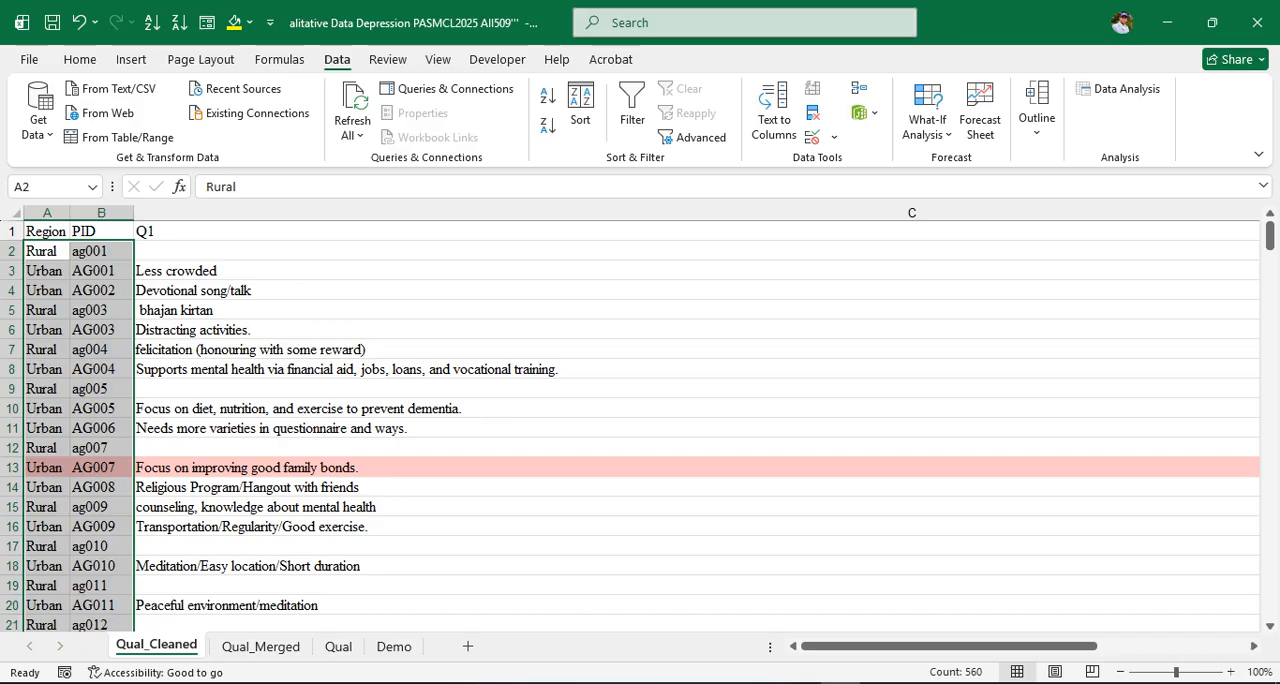
Open a custom sort with the header option turned off and set the first level to Column A, A to Z
click(580, 105)
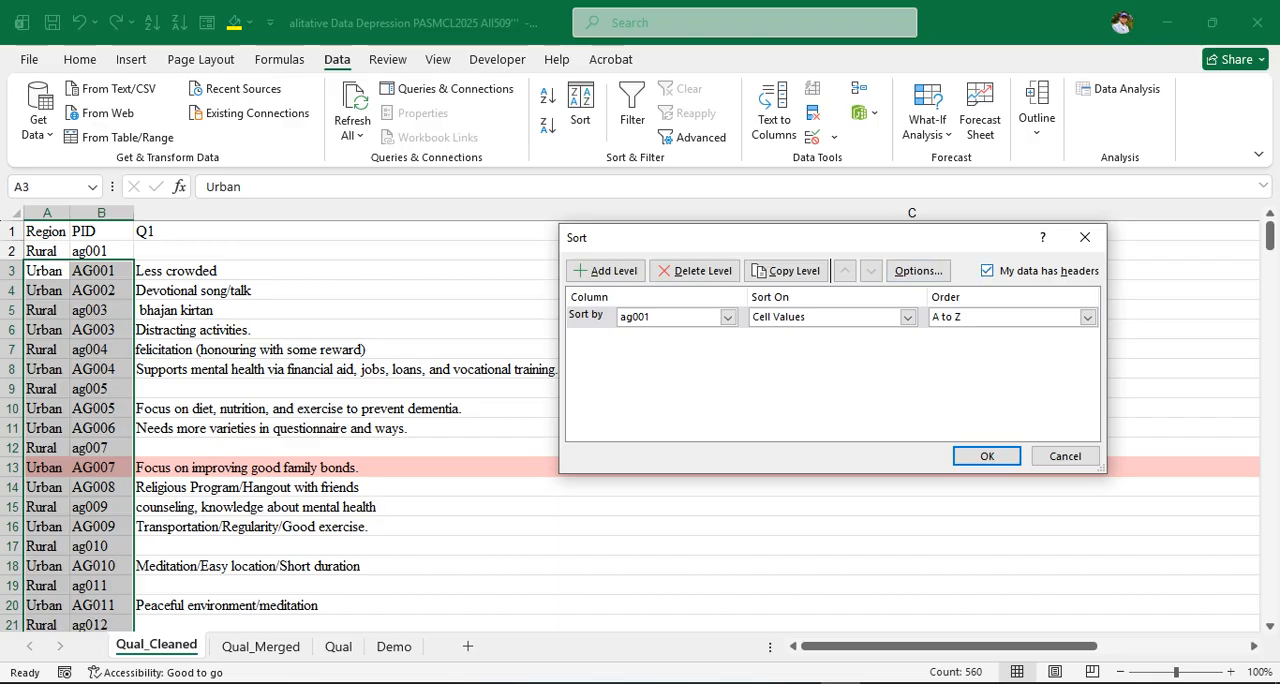
click(987, 270)
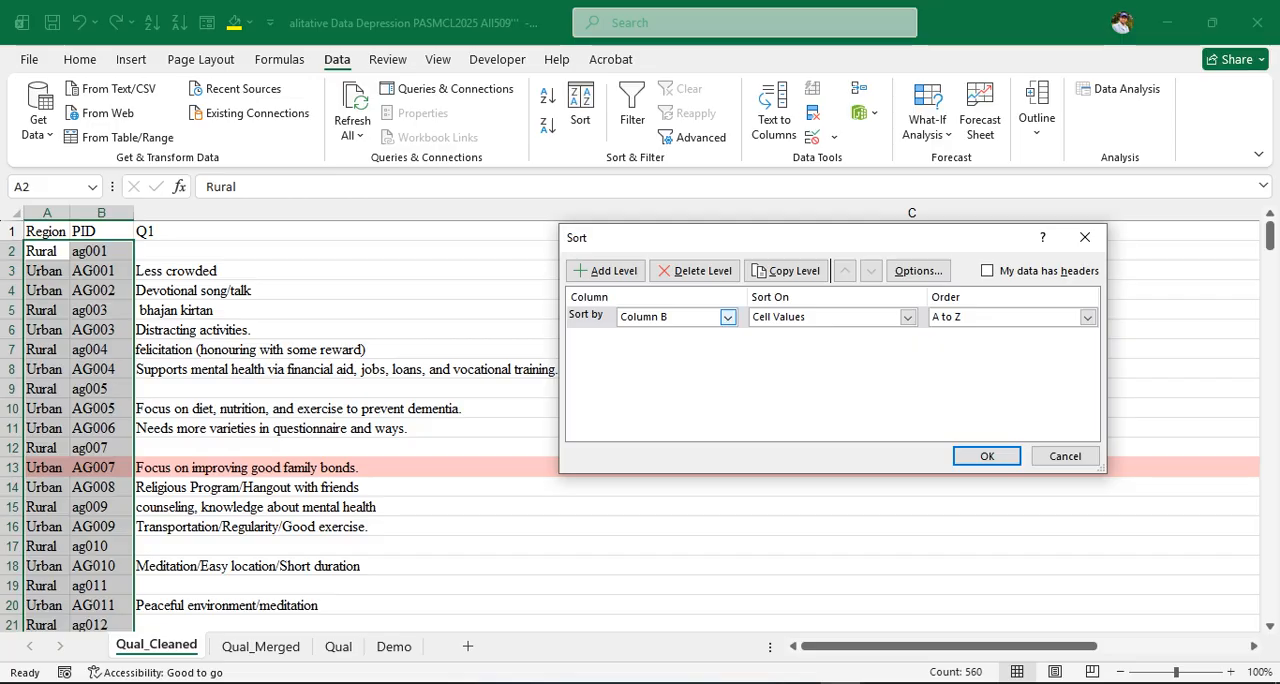
click(727, 317)
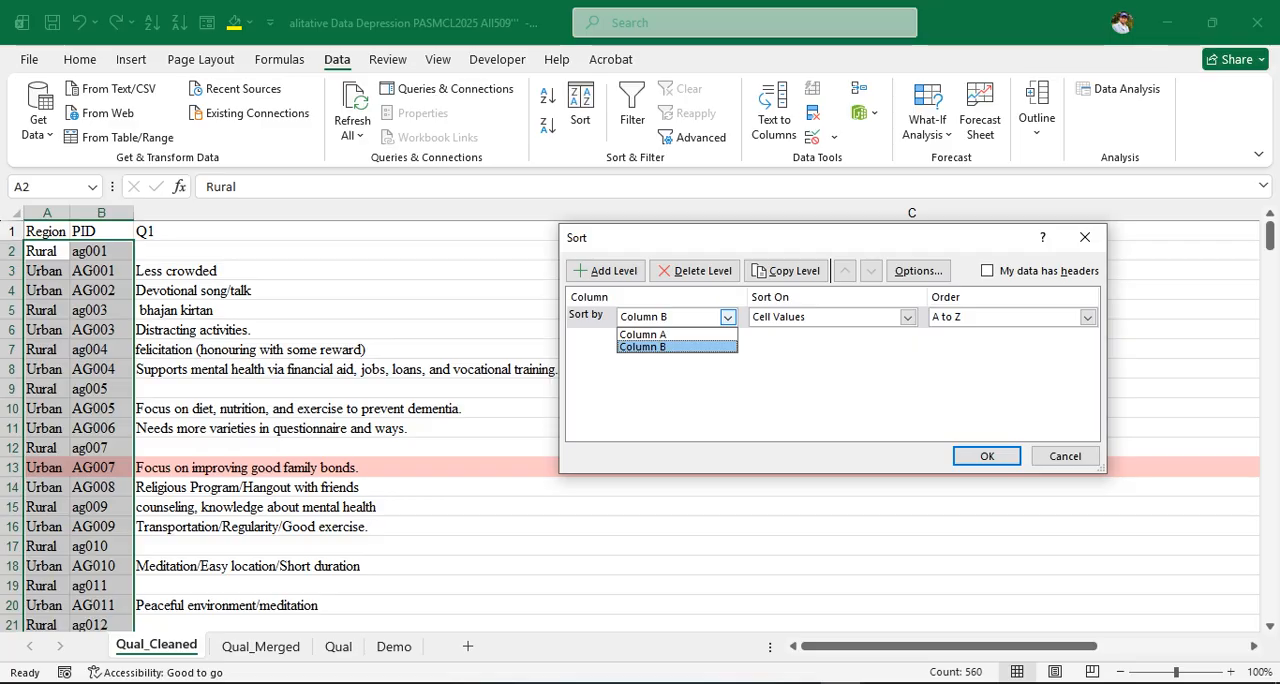
click(644, 335)
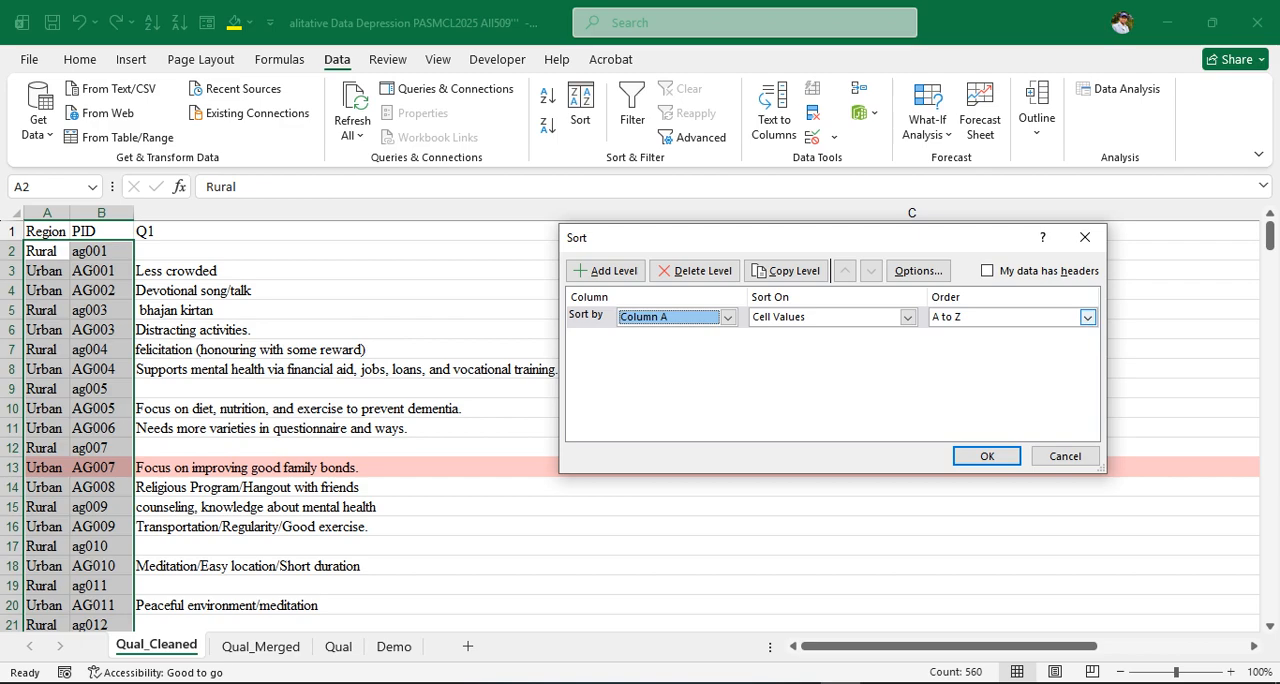
click(1087, 317)
click(1087, 317)
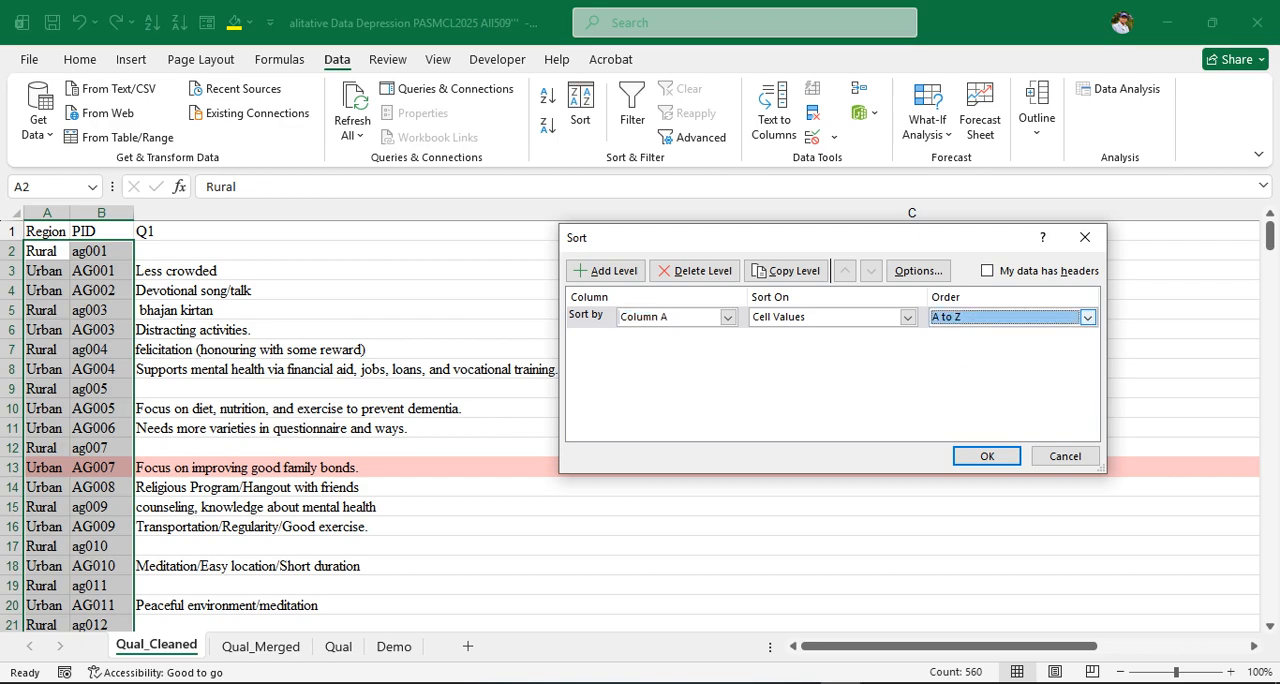
click(1087, 317)
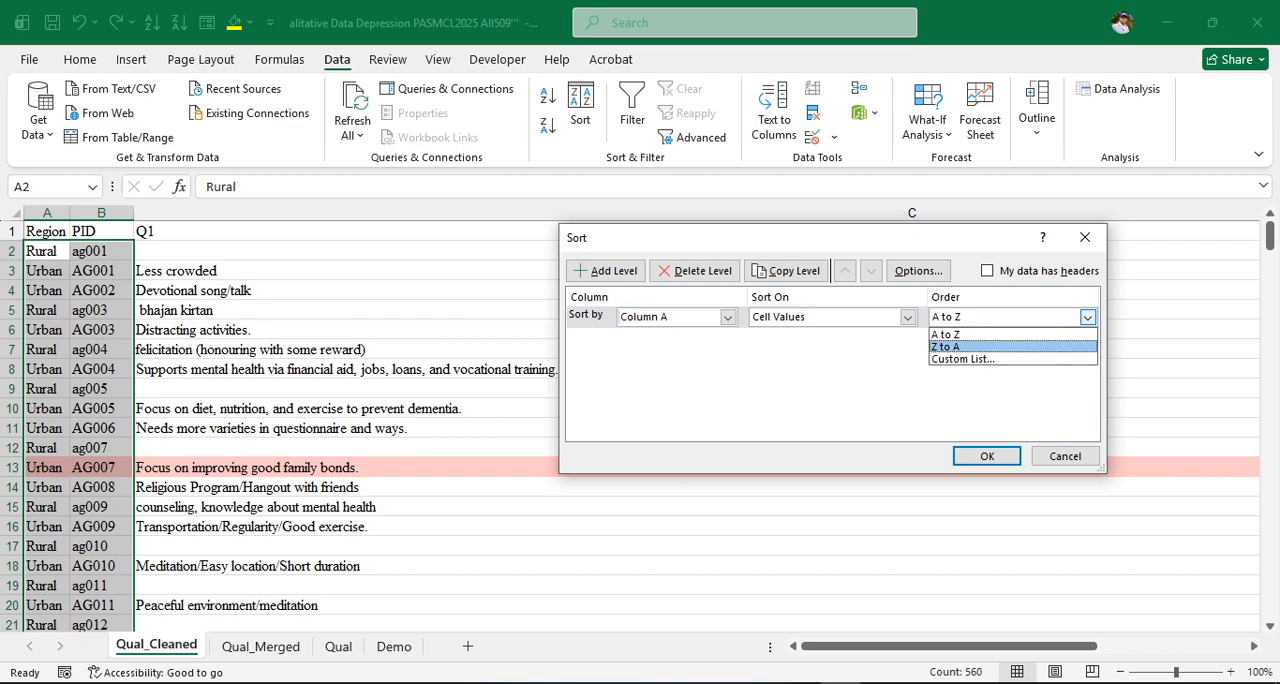
click(947, 335)
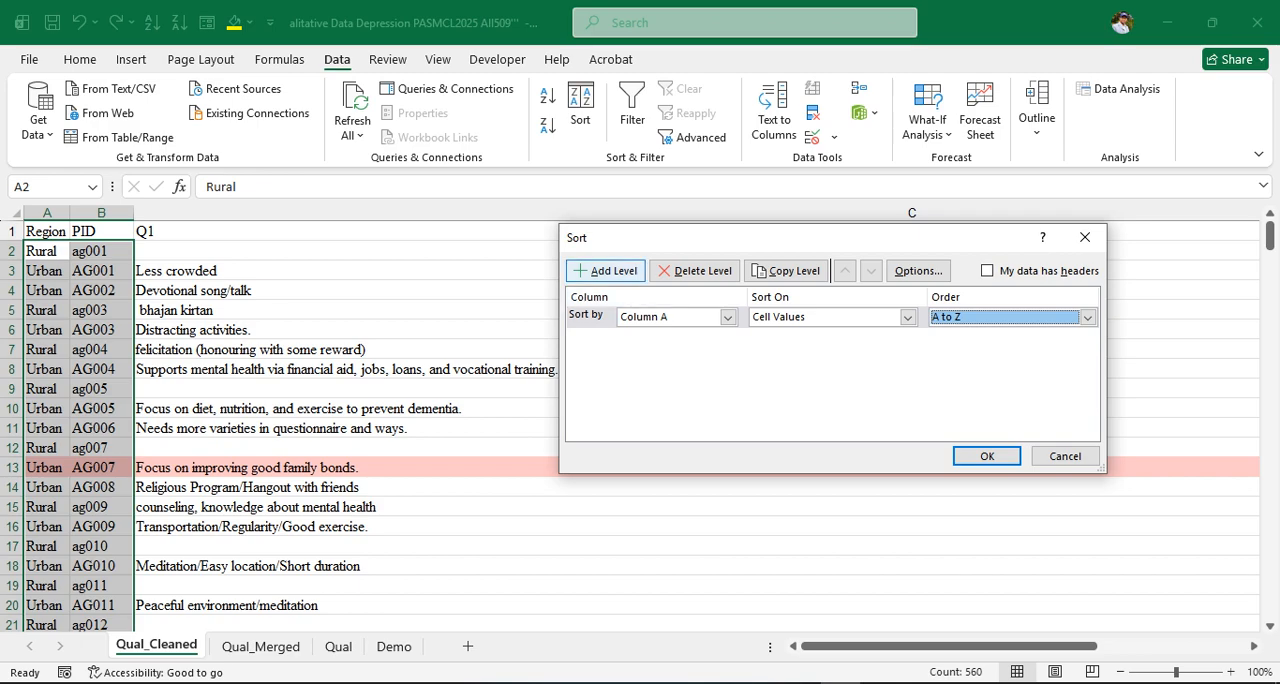
Add a second sort level on Column B and apply the two-level sort
click(606, 270)
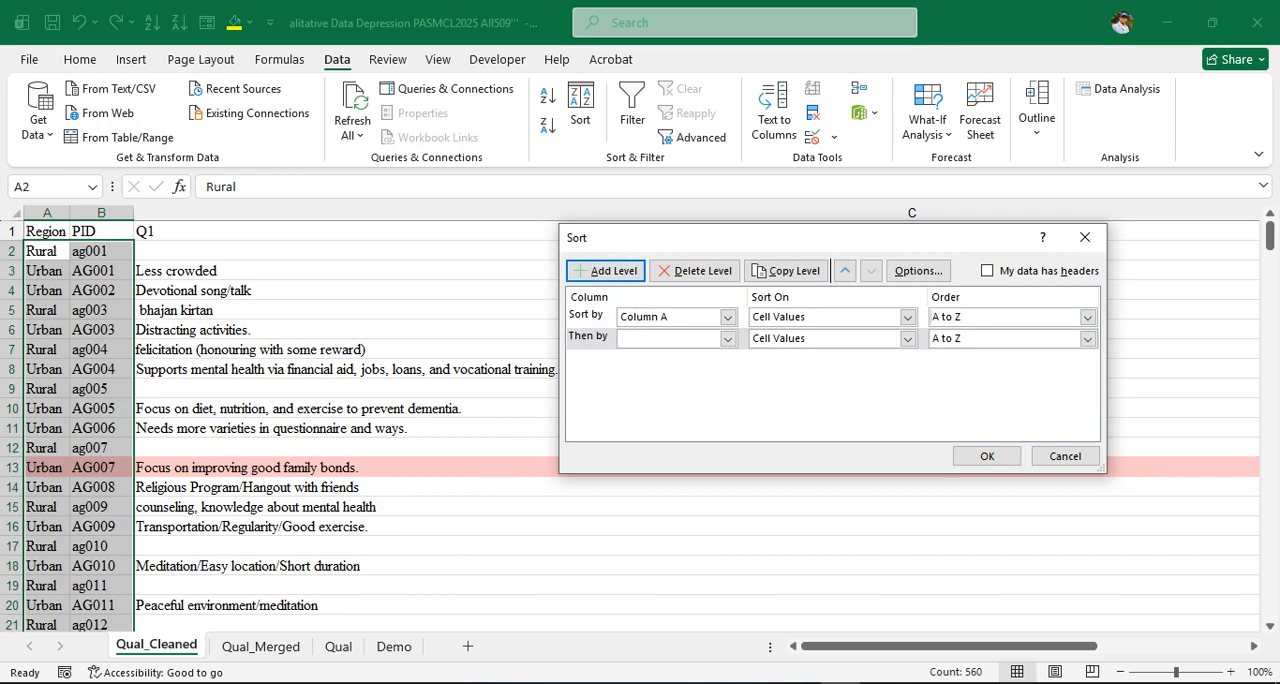
click(728, 338)
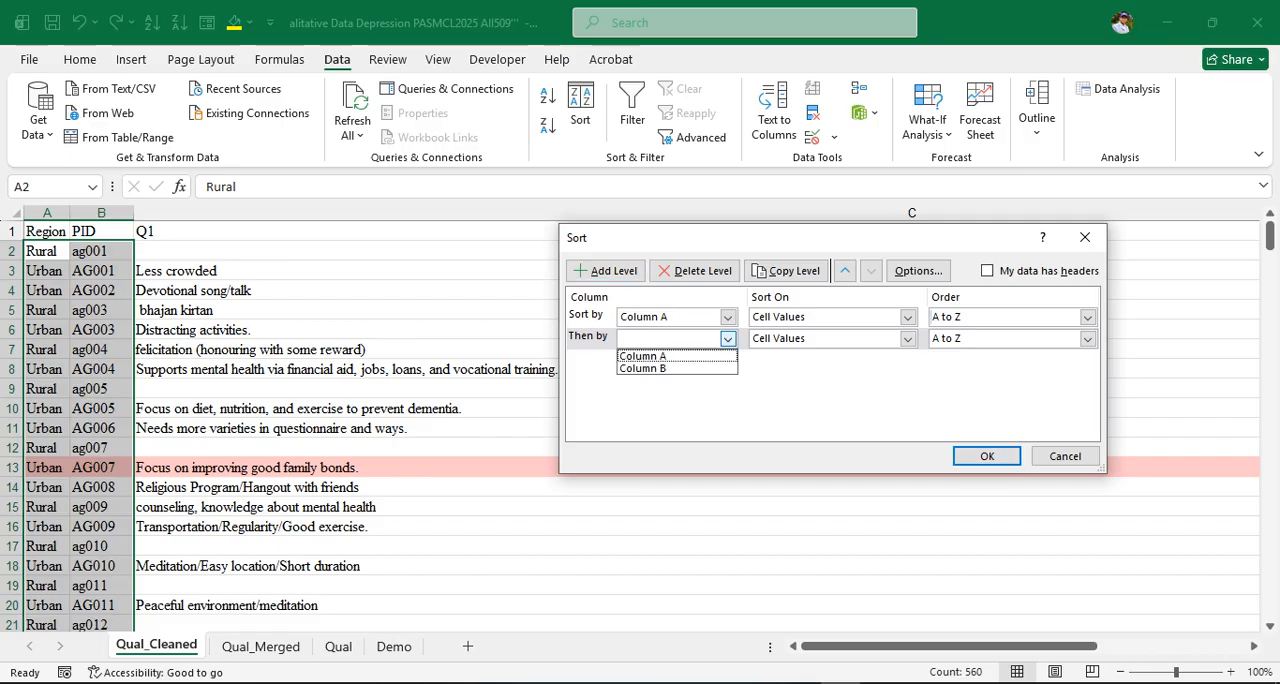
click(642, 356)
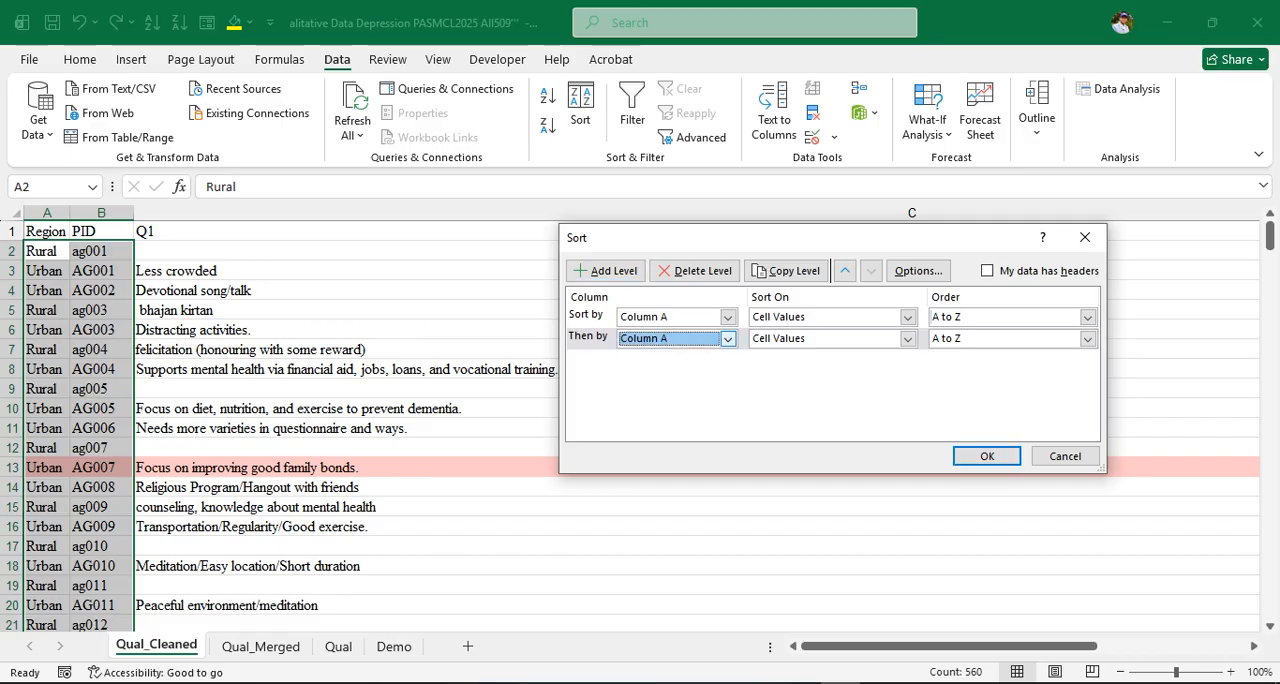
click(728, 338)
key(Down)
key(Return)
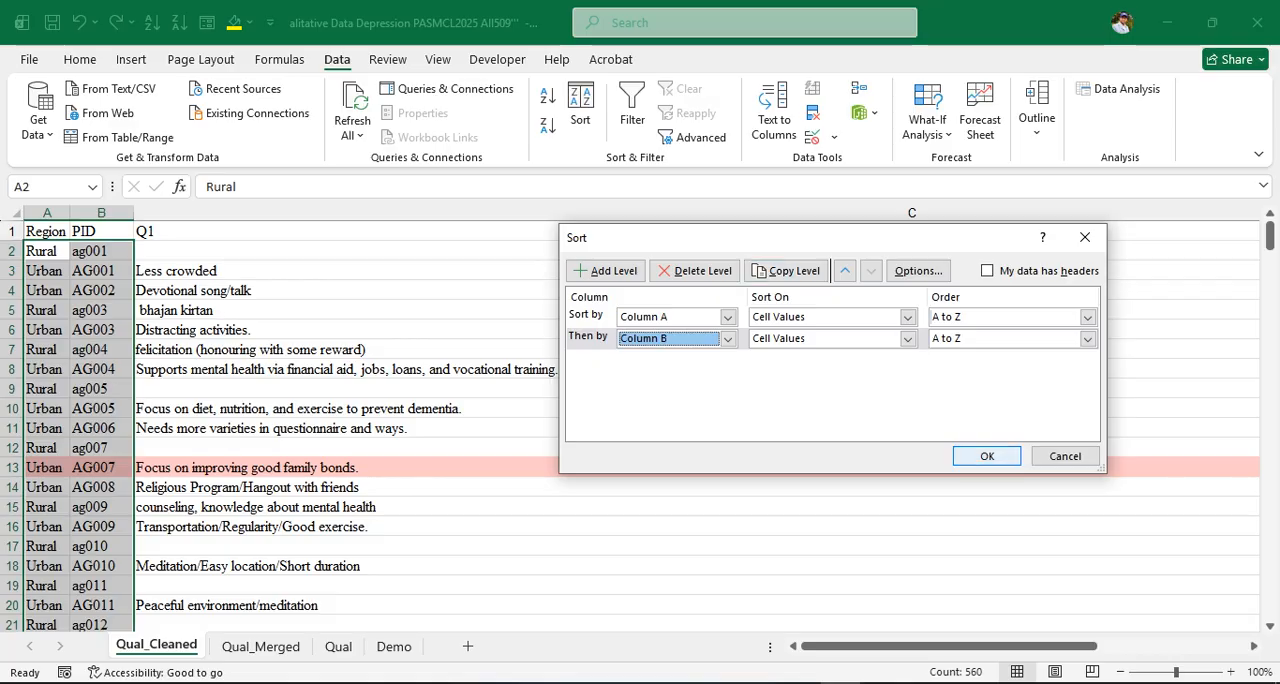
key(Return)
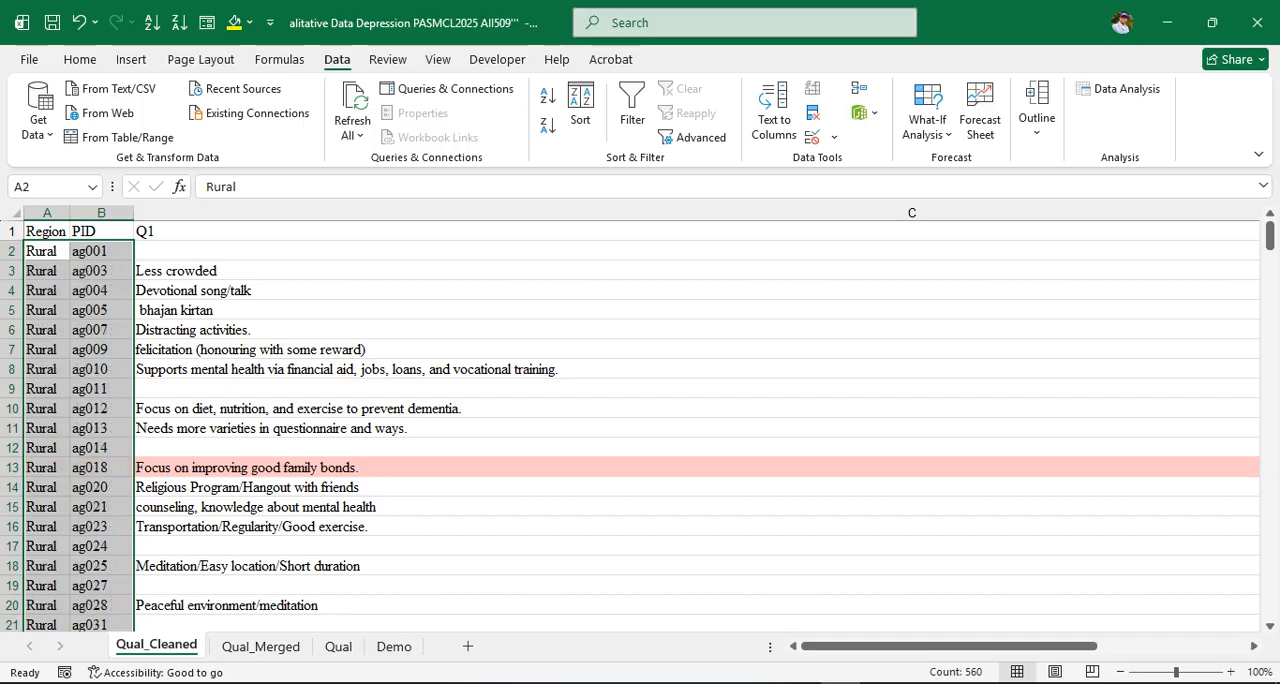
Step through the sorted Region and PID columns to check the order of the participant IDs
click(47, 251)
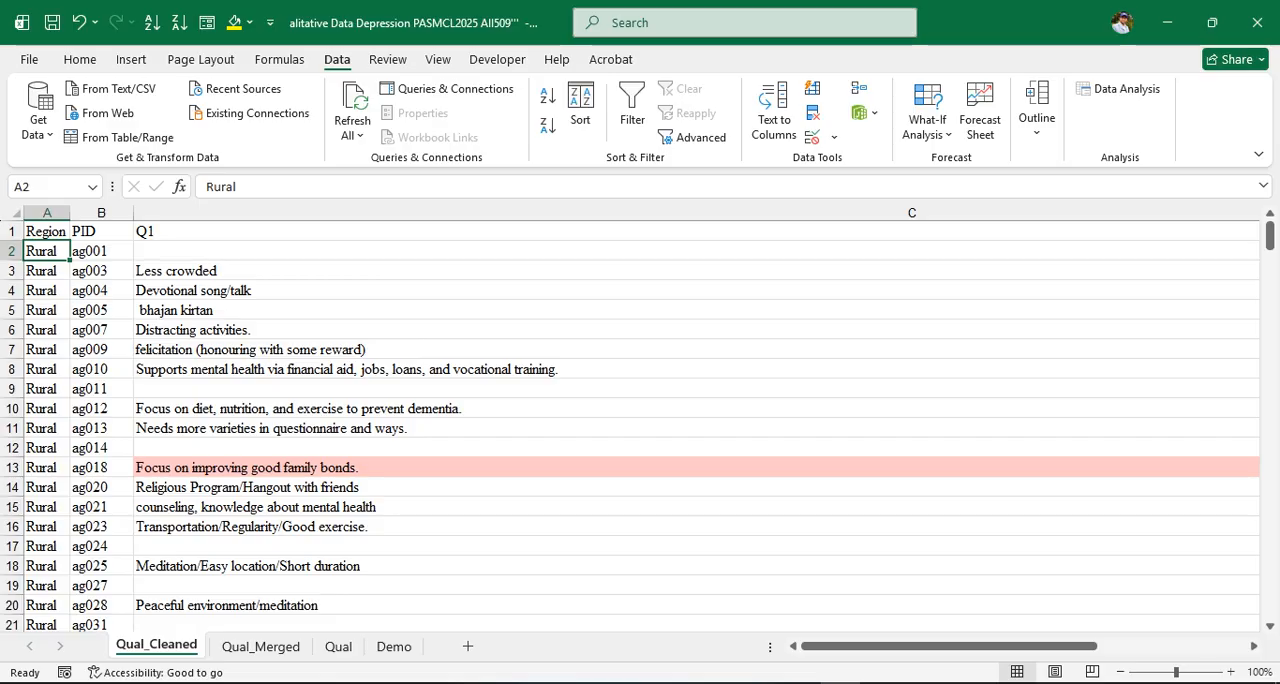
click(101, 251)
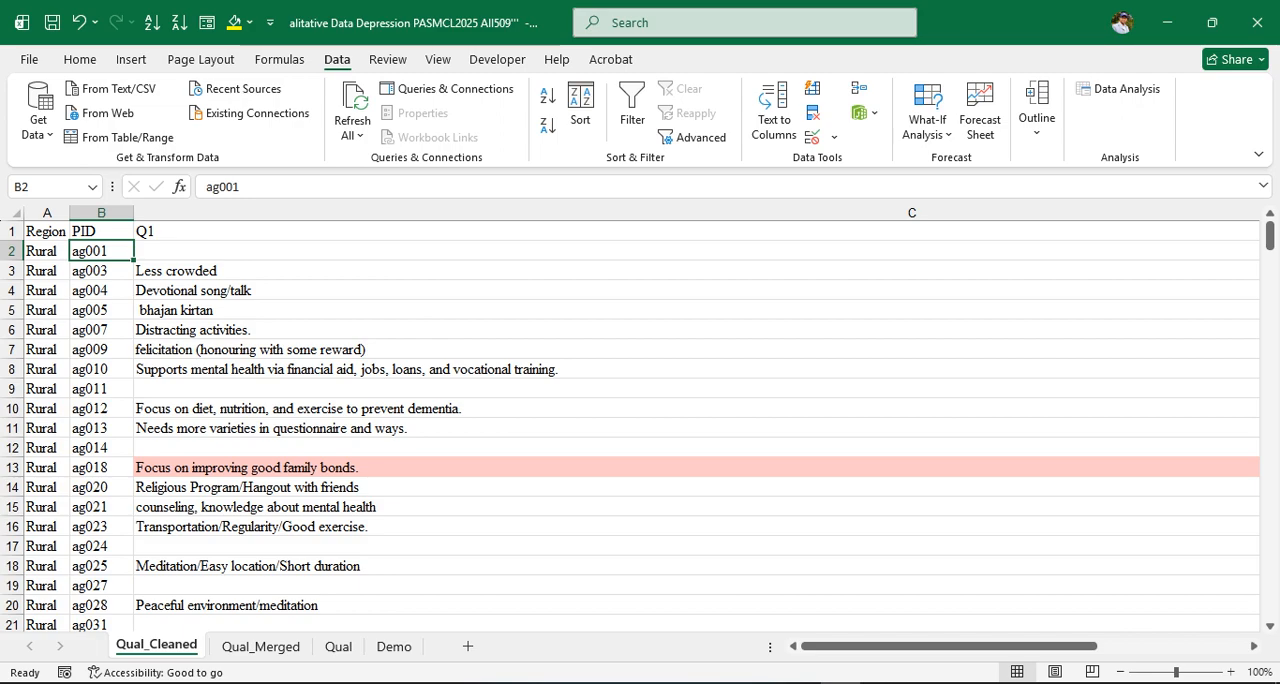
key(Down)
key(Down)
key(Down)
key(Down)
key(Down)
key(Down)
key(Down)
key(Down)
key(Down)
key(Down)
key(Down)
key(Down)
key(Down)
key(Down)
key(Down)
key(Down)
key(Down)
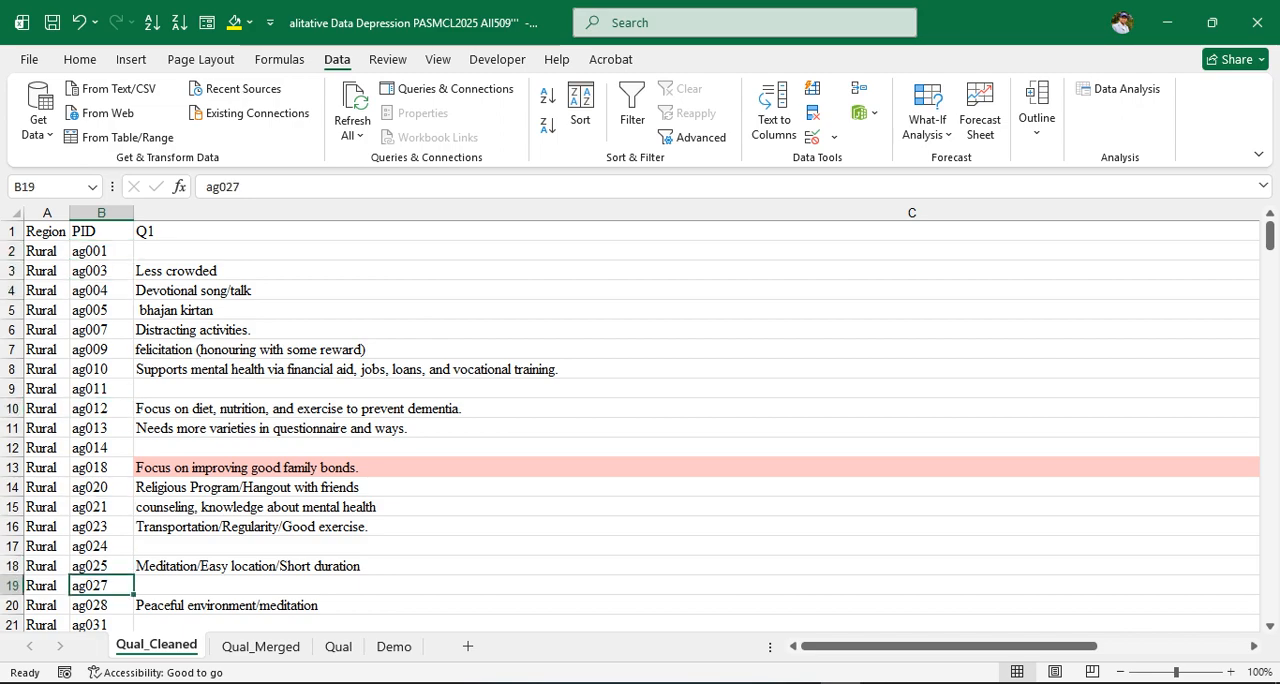
key(Down)
key(Down)
key(Down)
key(Down)
key(Down)
key(Down)
key(Down)
key(Down)
key(Down)
key(Down)
key(Down)
key(Down)
key(Down)
key(Down)
key(Down)
key(Down)
key(Down)
key(Down)
key(Down)
key(Down)
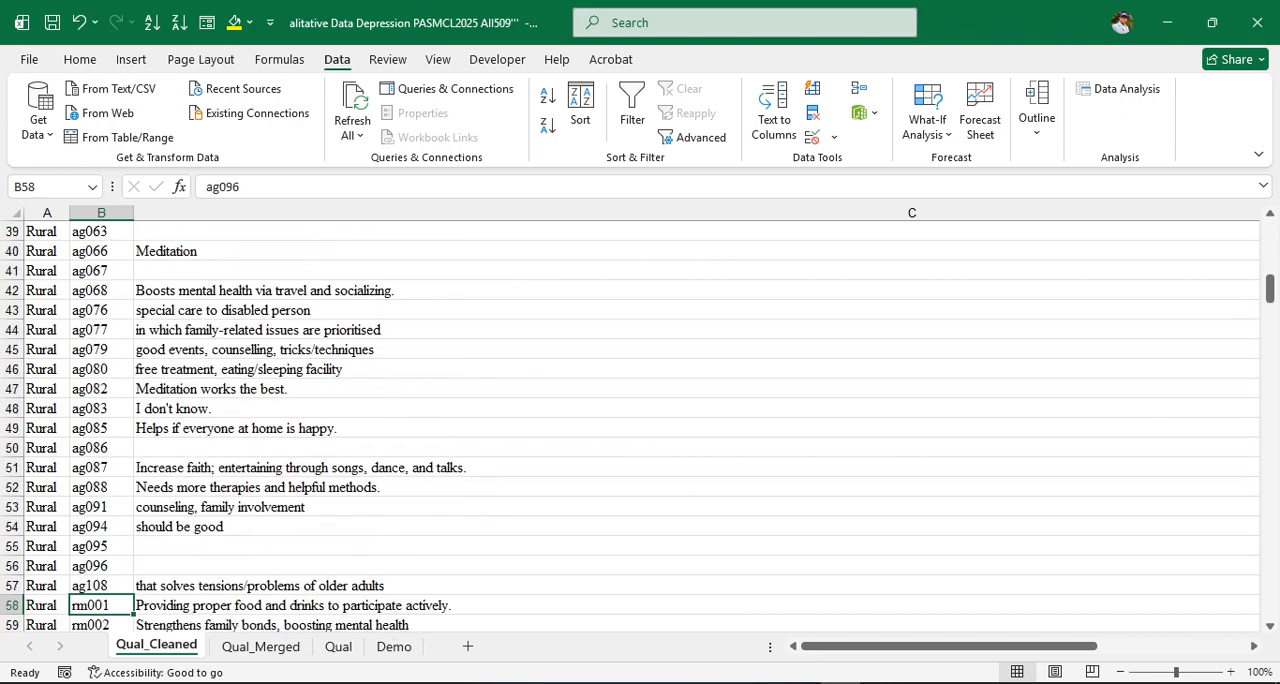
key(Down)
key(Down)
key(Down)
key(Up)
key(Up)
key(Up)
key(Up)
key(Up)
key(Up)
key(Up)
key(Up)
key(Up)
key(Up)
key(Up)
key(Up)
key(Up)
key(Up)
key(Up)
key(Up)
key(Up)
key(Up)
key(Up)
key(Up)
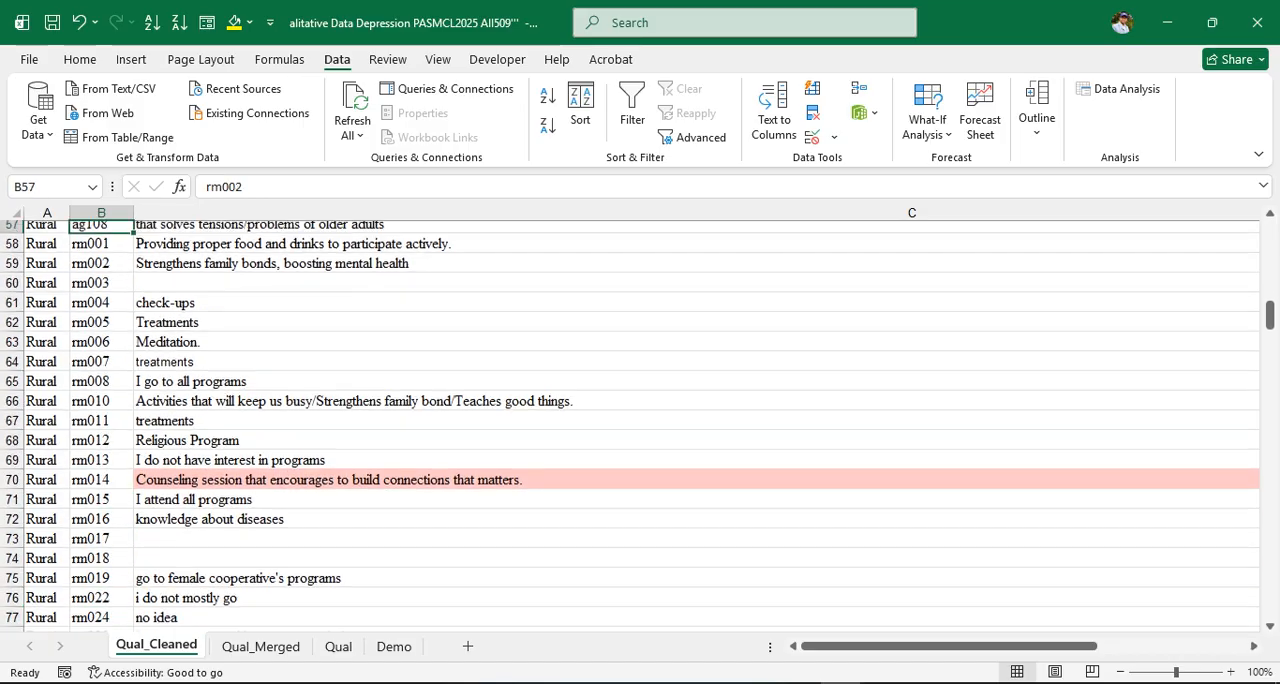
key(Up)
key(Up)
key(Down)
key(Down)
key(Down)
key(Down)
key(Down)
key(Down)
key(Down)
key(Down)
key(Down)
key(Down)
key(Down)
key(Down)
key(Down)
key(Down)
key(Down)
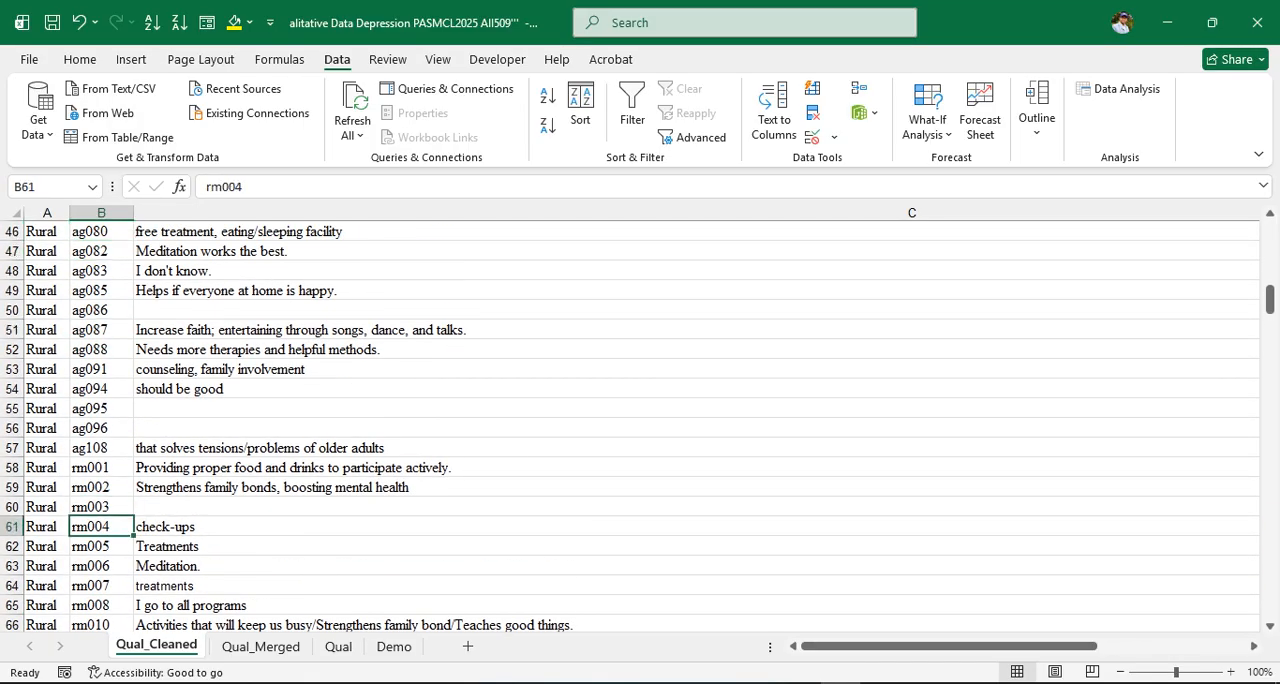
key(Up)
key(Up)
key(Up)
key(Down)
key(Down)
key(Down)
key(Down)
key(Down)
key(Down)
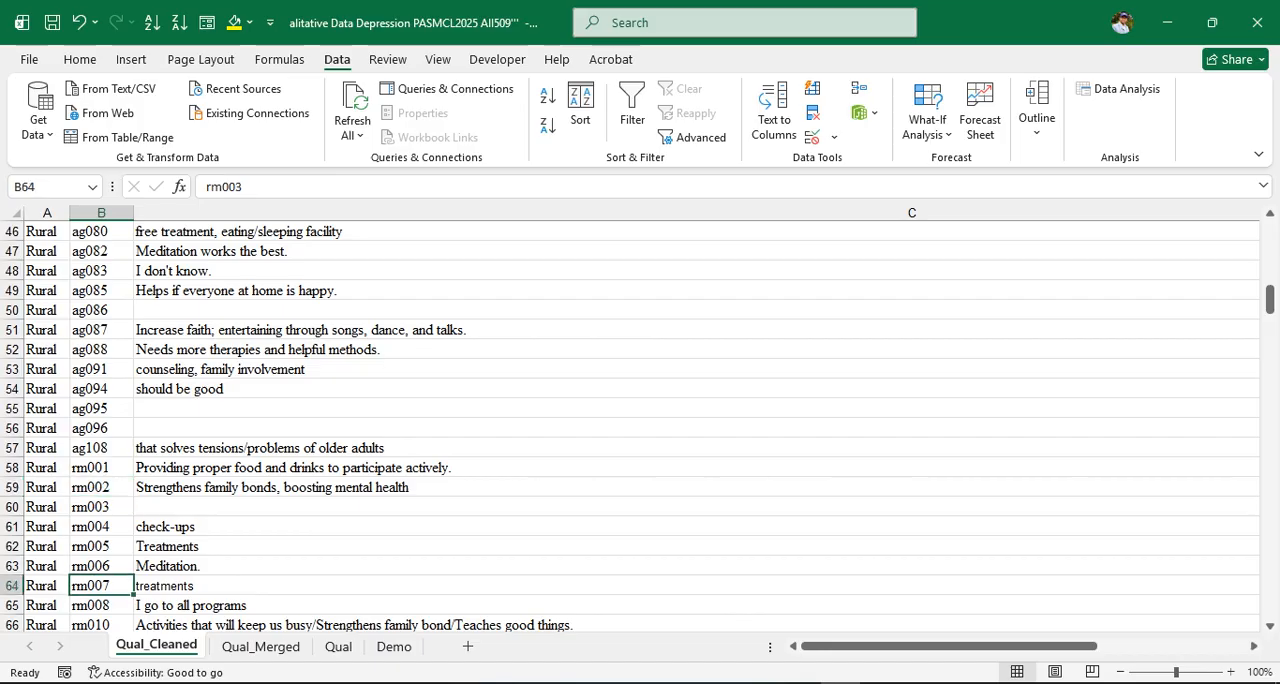
key(Down)
key(Down)
key(Down)
key(Down)
key(Down)
key(Down)
key(Down)
key(Down)
key(Down)
key(Down)
key(Down)
key(Down)
key(Down)
key(Down)
key(Down)
key(Down)
key(Down)
key(Down)
key(Down)
key(Down)
key(Down)
key(Down)
key(Down)
key(Down)
key(Down)
key(Down)
key(Down)
key(Down)
key(Down)
key(Down)
key(Down)
key(Down)
key(Down)
key(Down)
key(Down)
key(Down)
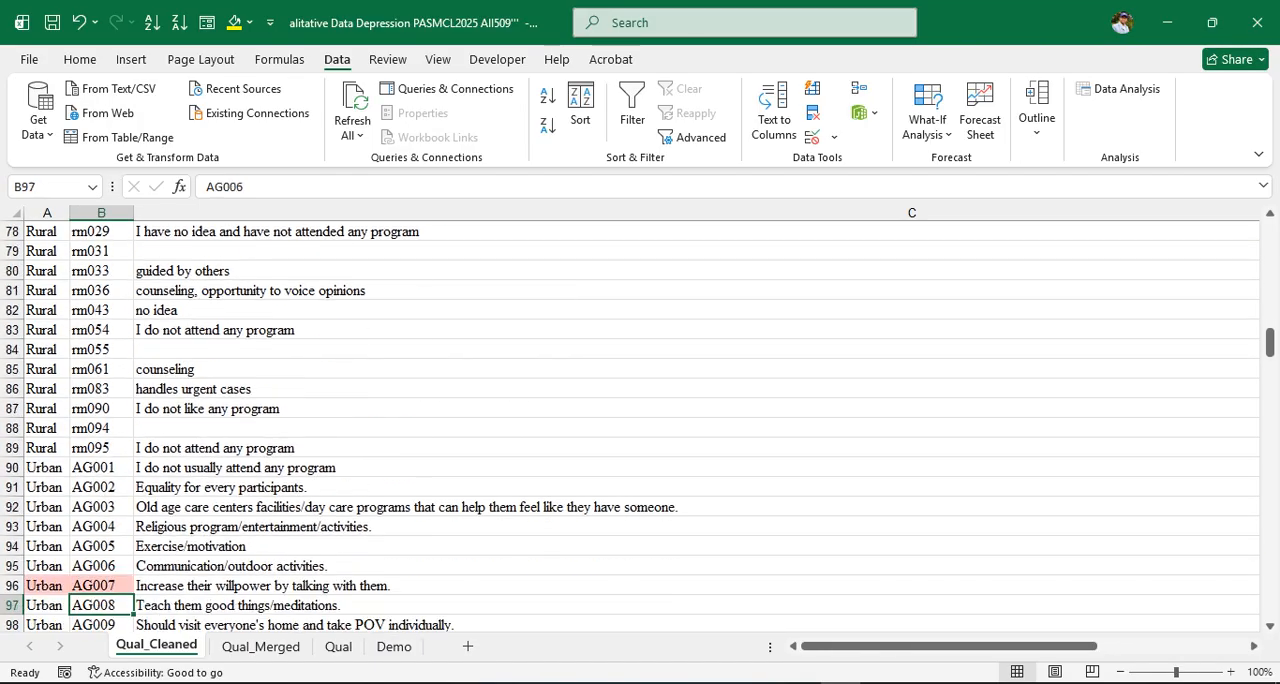
key(Up)
key(Up)
key(Up)
key(Up)
key(Up)
key(Up)
key(Up)
key(Up)
key(Up)
key(Up)
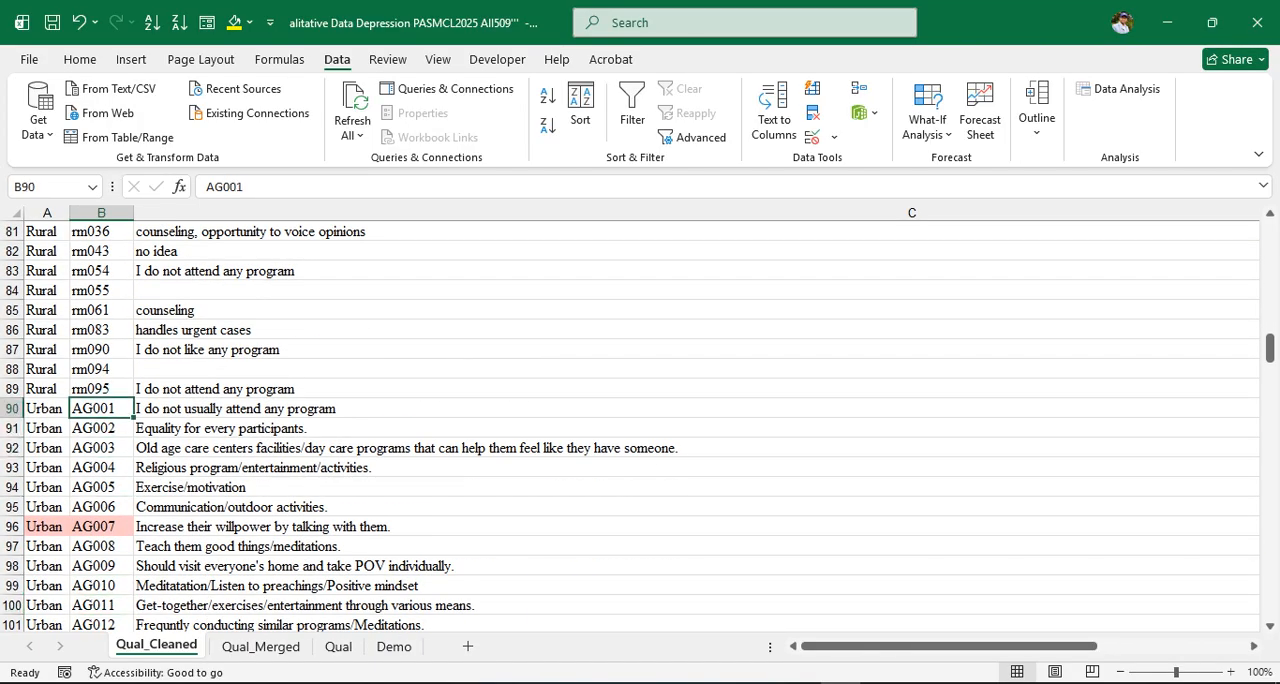
key(Left)
key(Right)
key(Down)
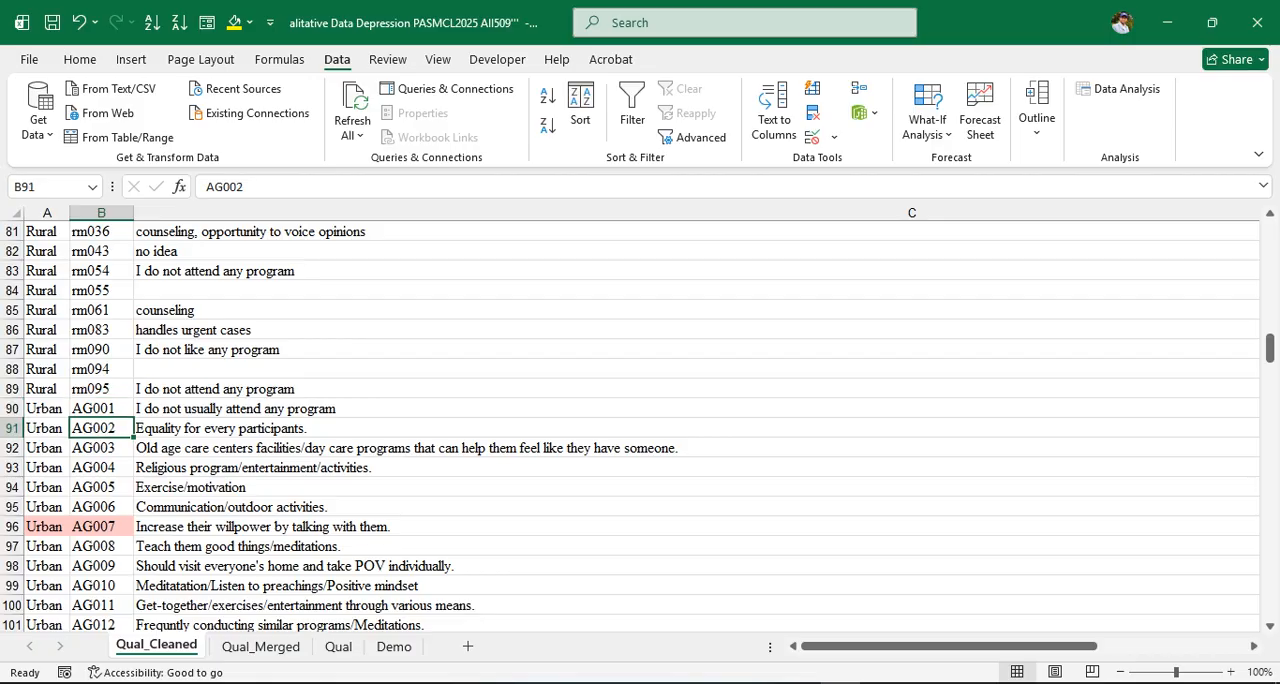
key(Down)
key(Down)
key(Down)
key(Down)
key(Down)
key(Down)
key(Down)
key(Down)
key(Down)
key(Down)
key(Down)
key(Down)
key(Down)
key(Down)
key(Down)
key(Down)
key(Down)
key(Down)
key(Down)
key(Down)
key(Down)
key(Down)
key(Down)
key(Down)
key(Down)
key(Down)
key(Down)
key(Down)
key(Down)
key(Down)
key(Down)
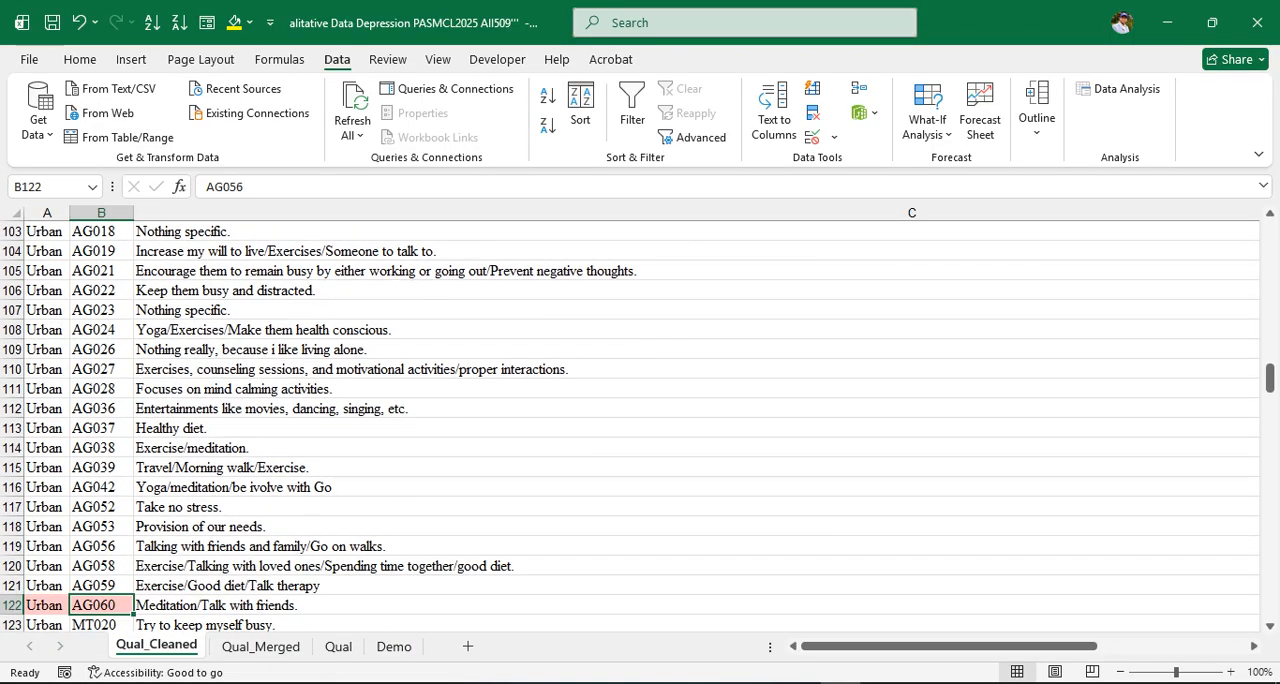
key(Up)
key(Up)
key(Up)
key(Up)
key(Up)
key(Up)
key(Up)
key(Up)
key(Up)
key(Up)
key(Up)
key(Up)
key(Up)
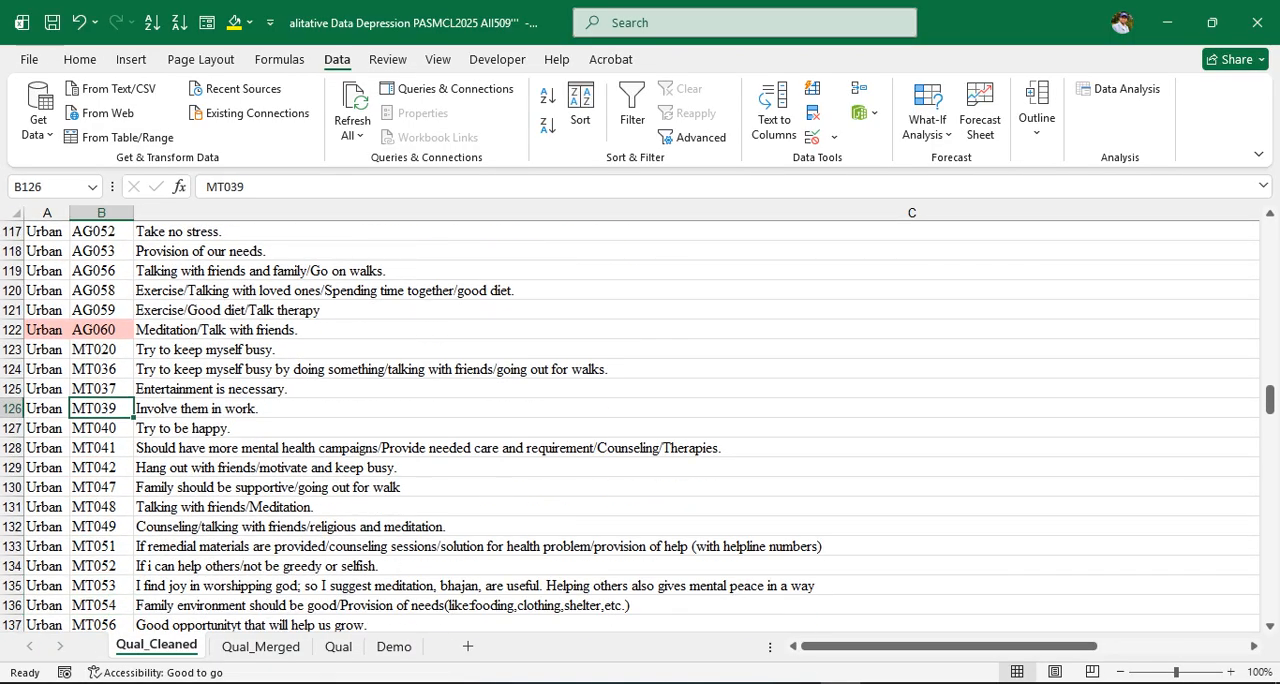
key(Down)
key(Down)
key(Down)
key(Down)
key(Down)
key(Down)
key(Down)
key(Down)
key(Down)
key(Down)
key(Down)
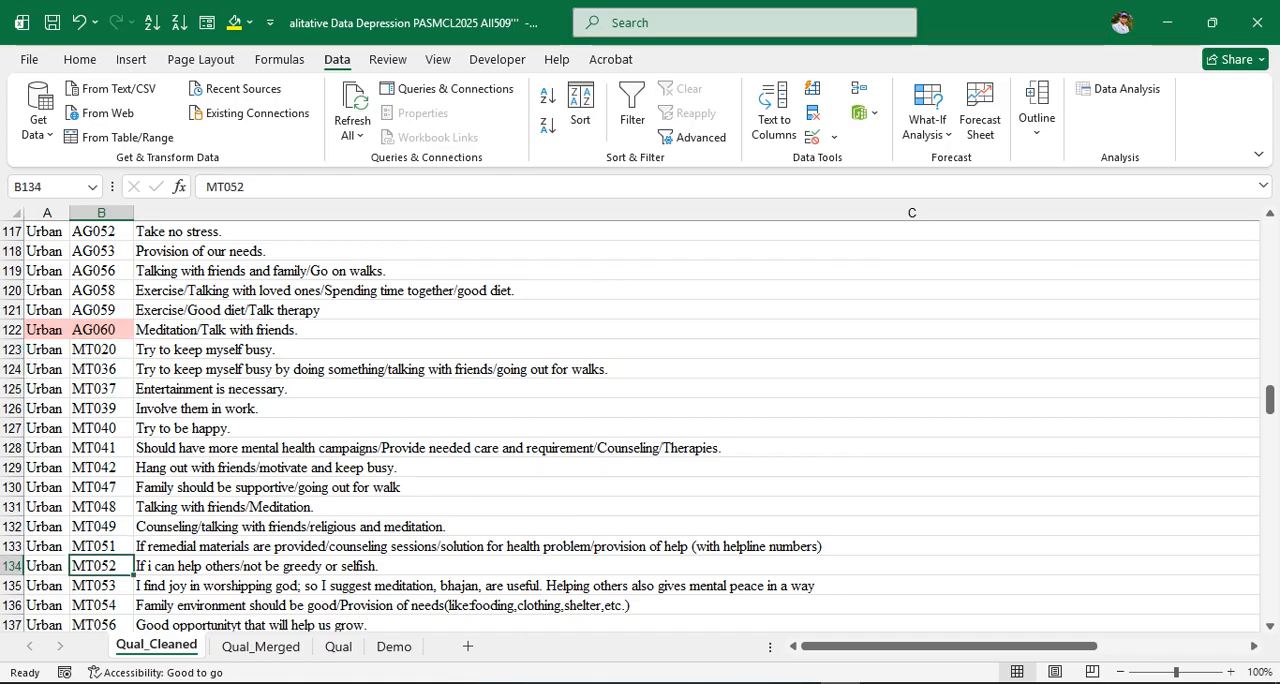
key(Left)
key(Down)
key(Down)
key(Down)
key(Down)
key(Down)
key(Down)
key(Down)
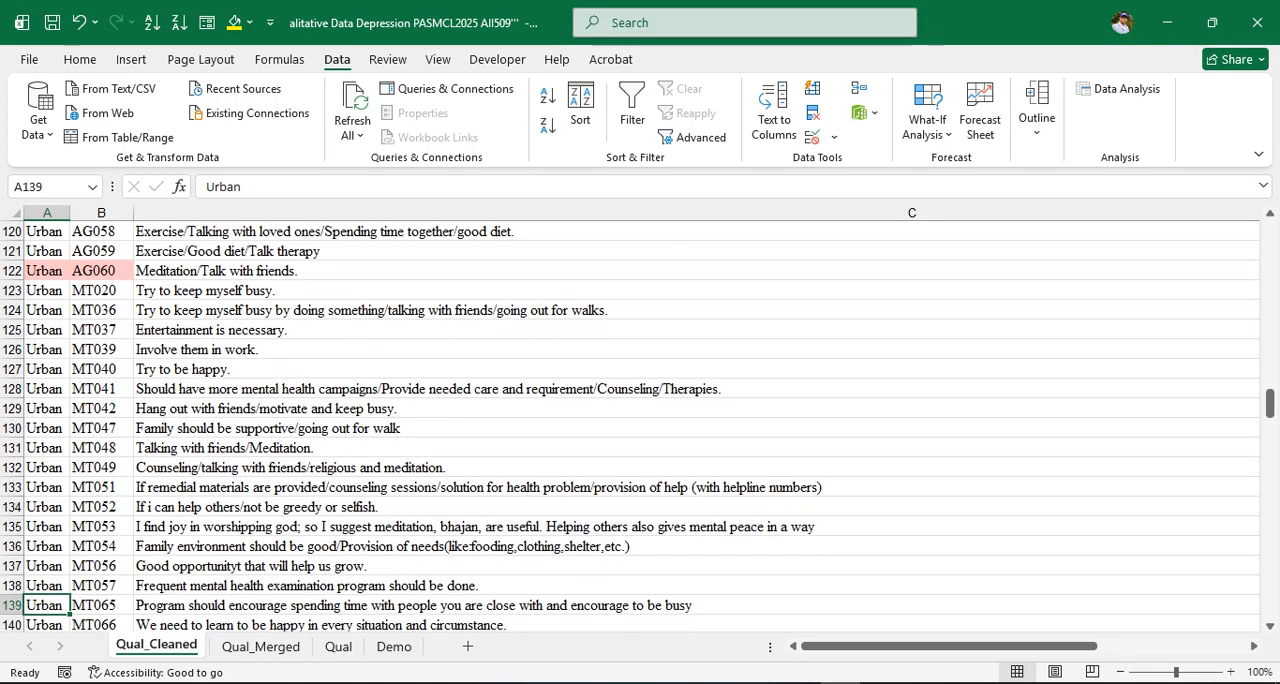
key(Down)
key(Right)
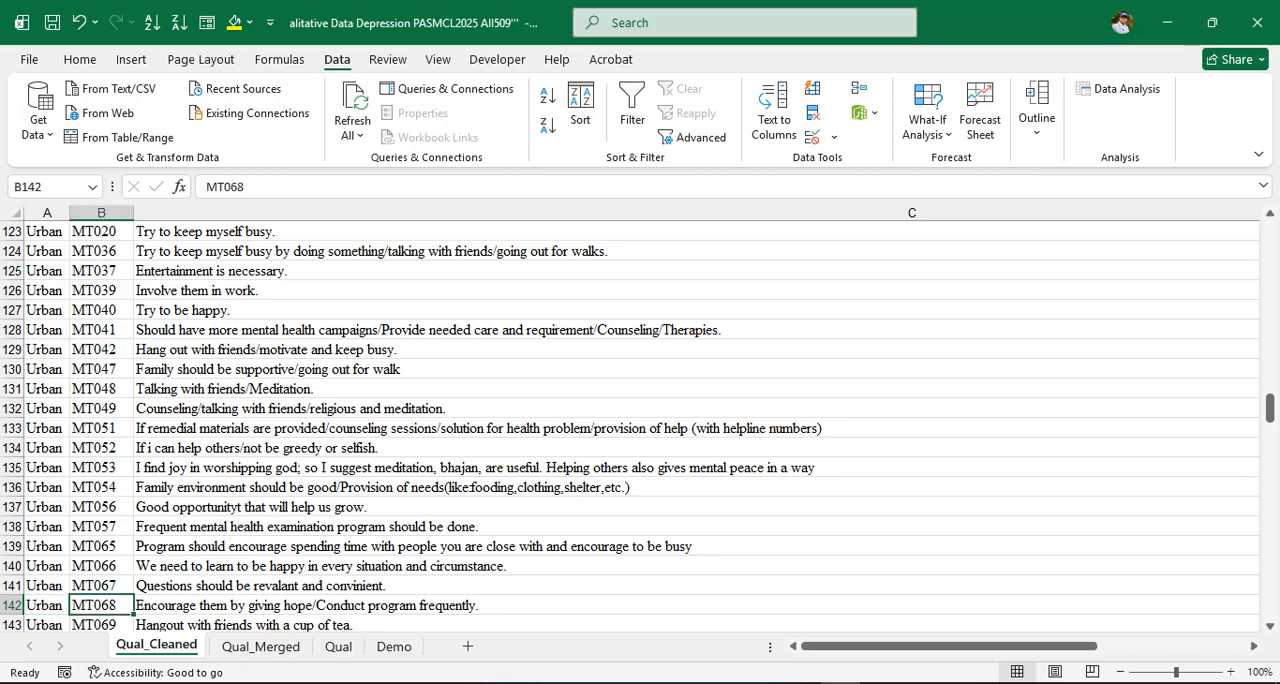
key(Down)
key(Down)
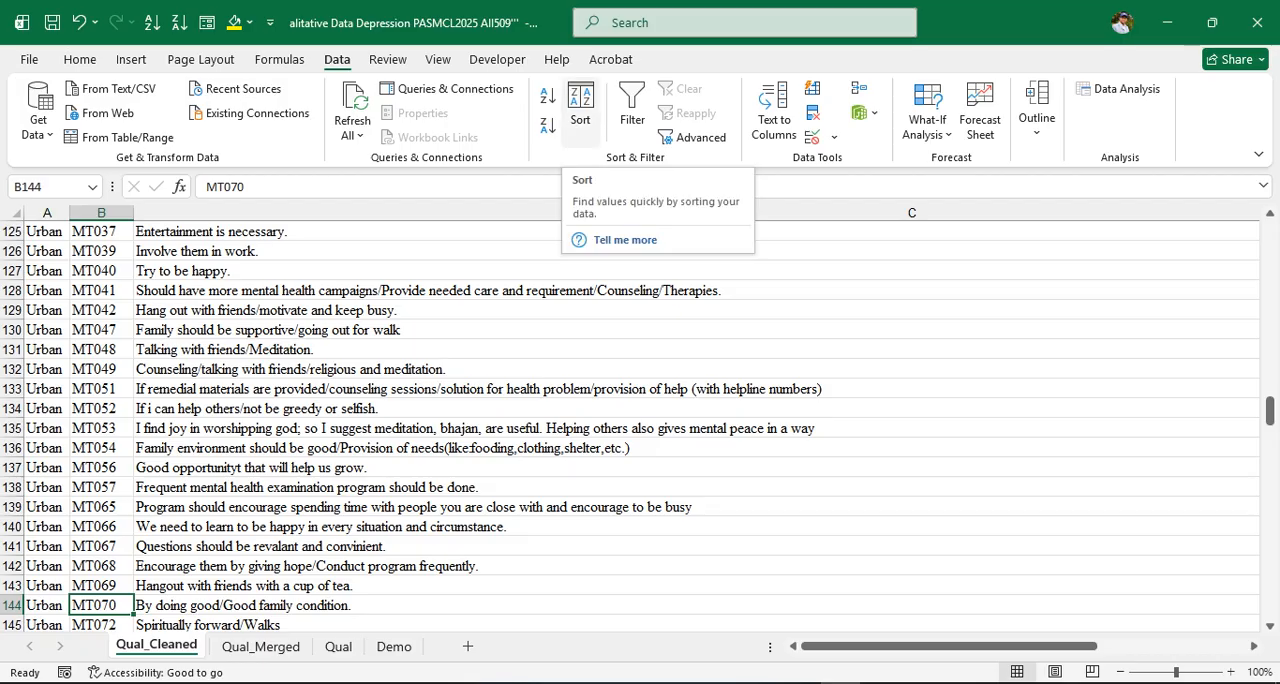
click(580, 105)
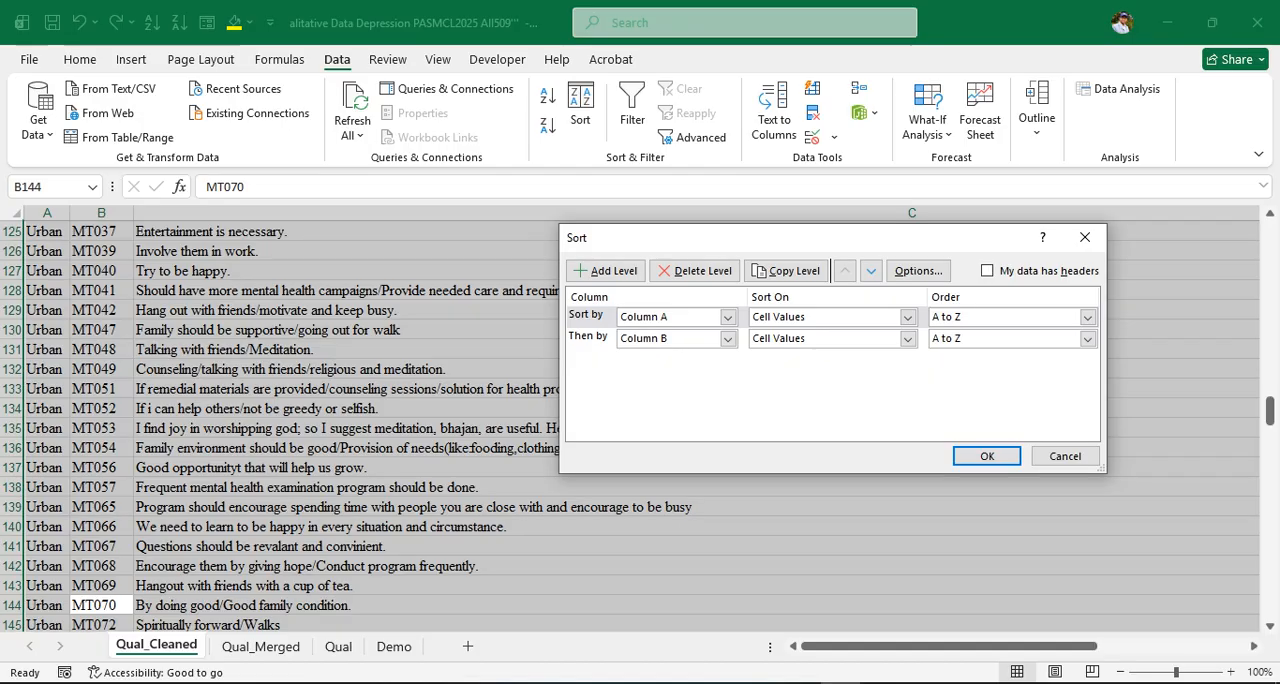
click(1065, 456)
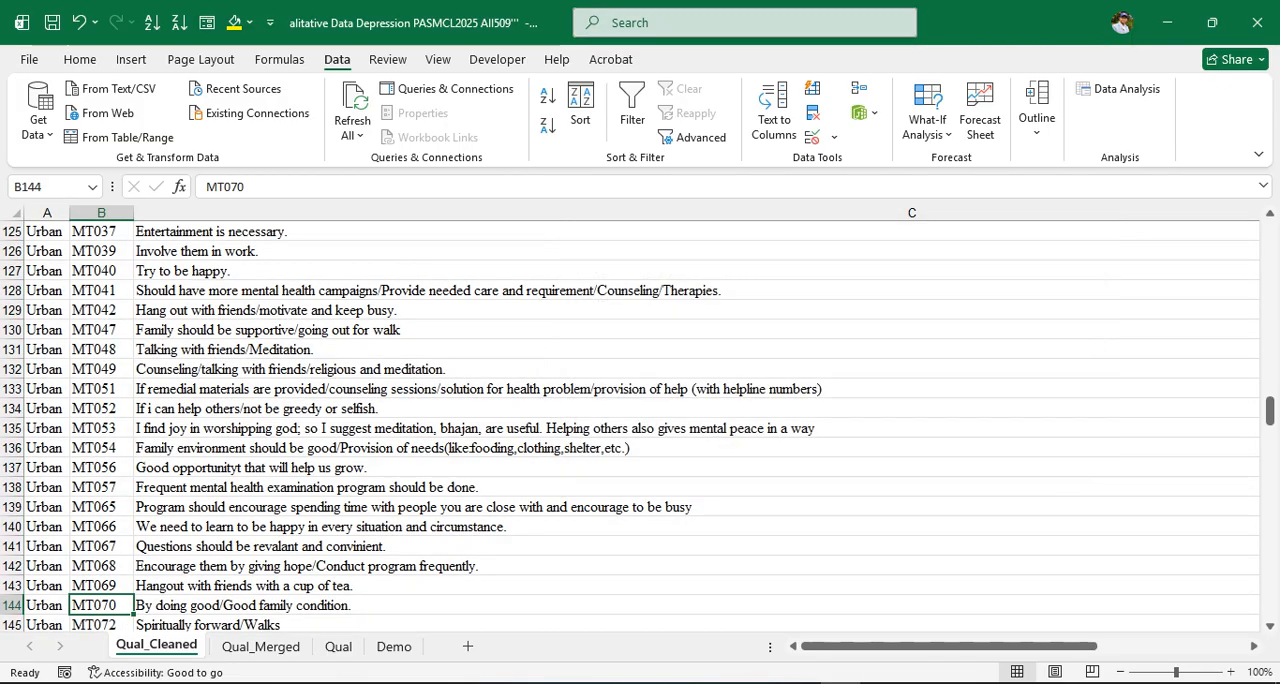
drag(945, 646, 1085, 646)
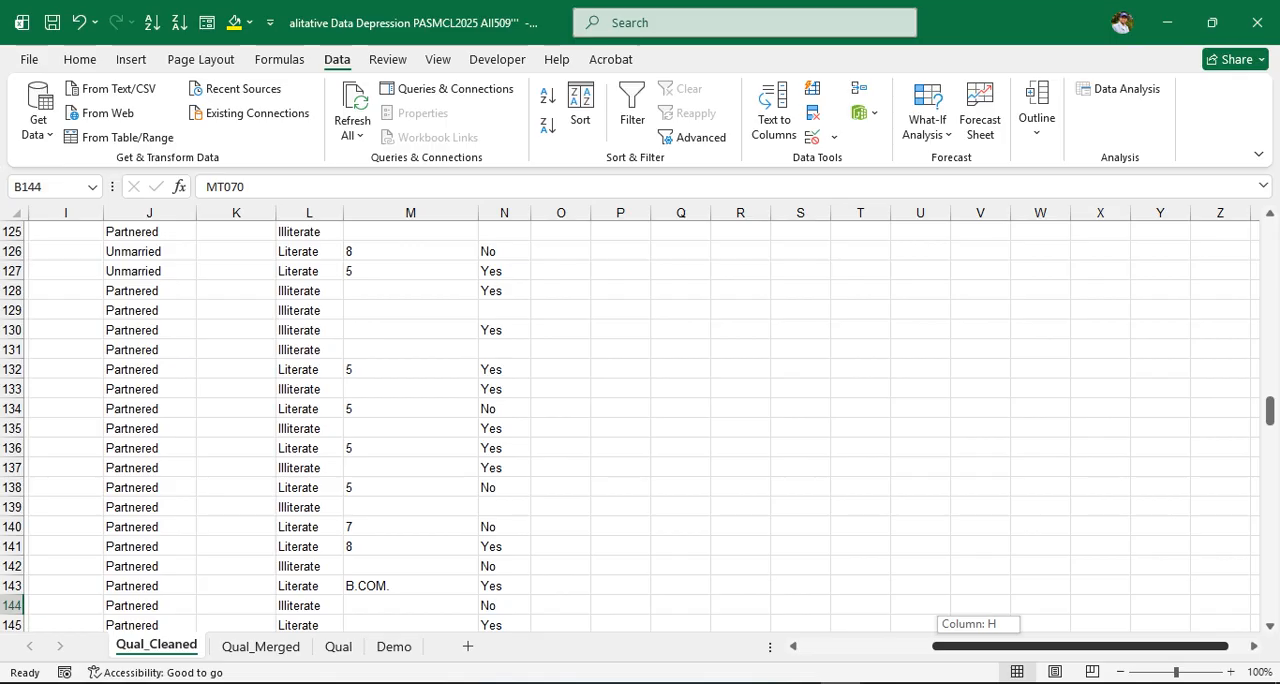
drag(1085, 646, 1030, 646)
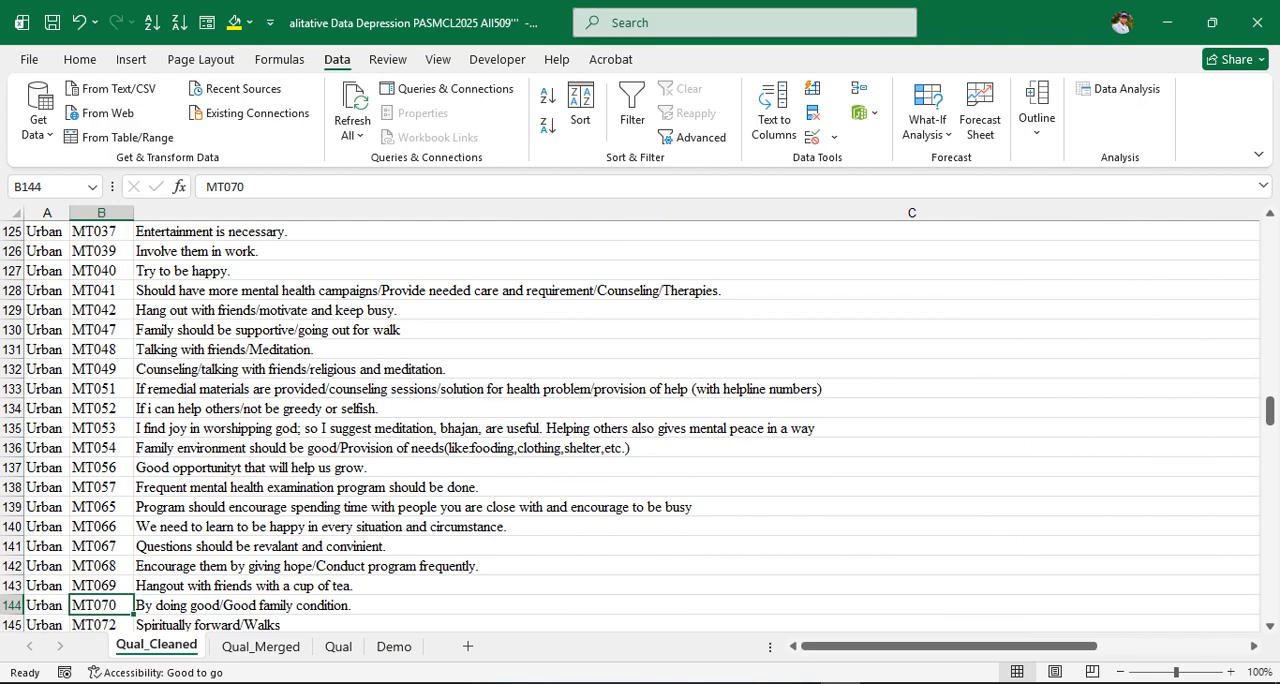
click(580, 110)
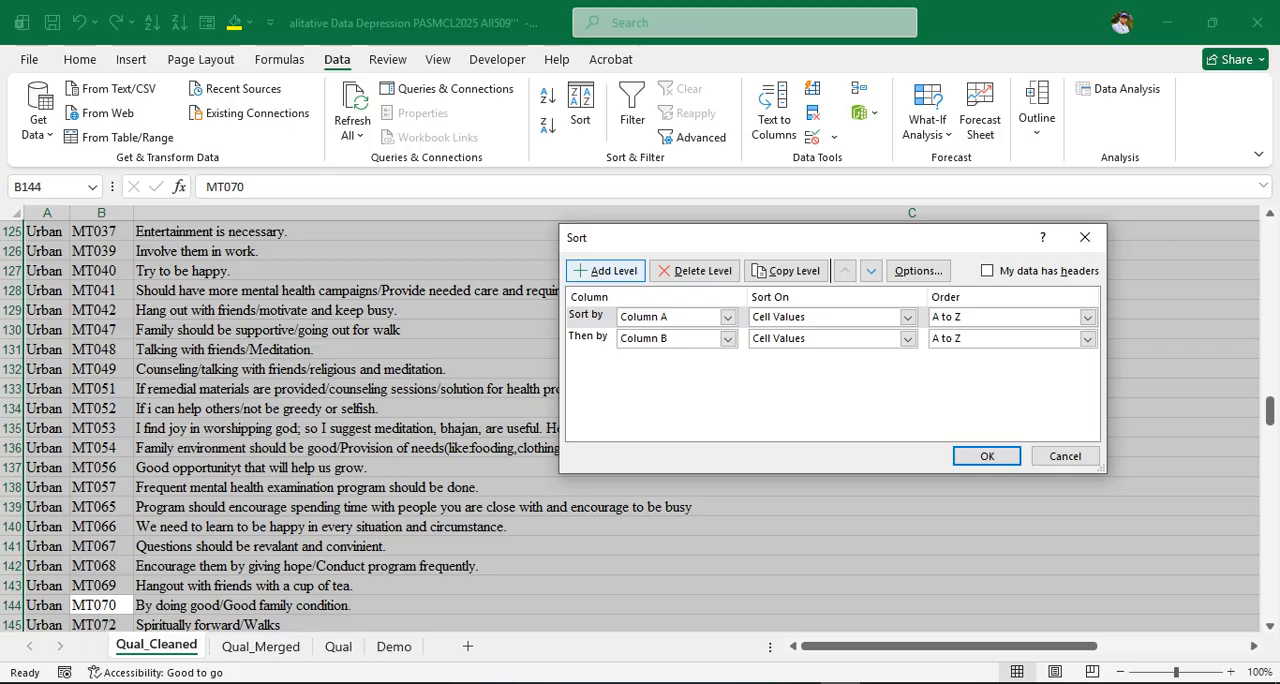
click(606, 270)
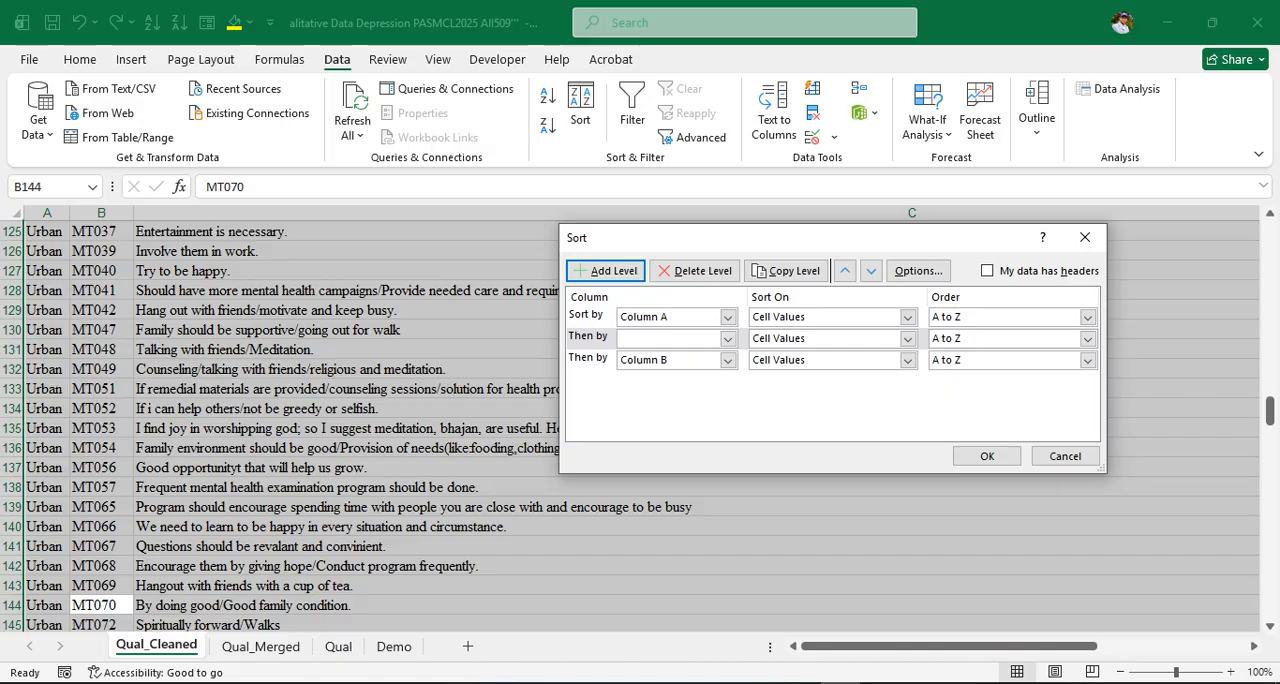
click(728, 339)
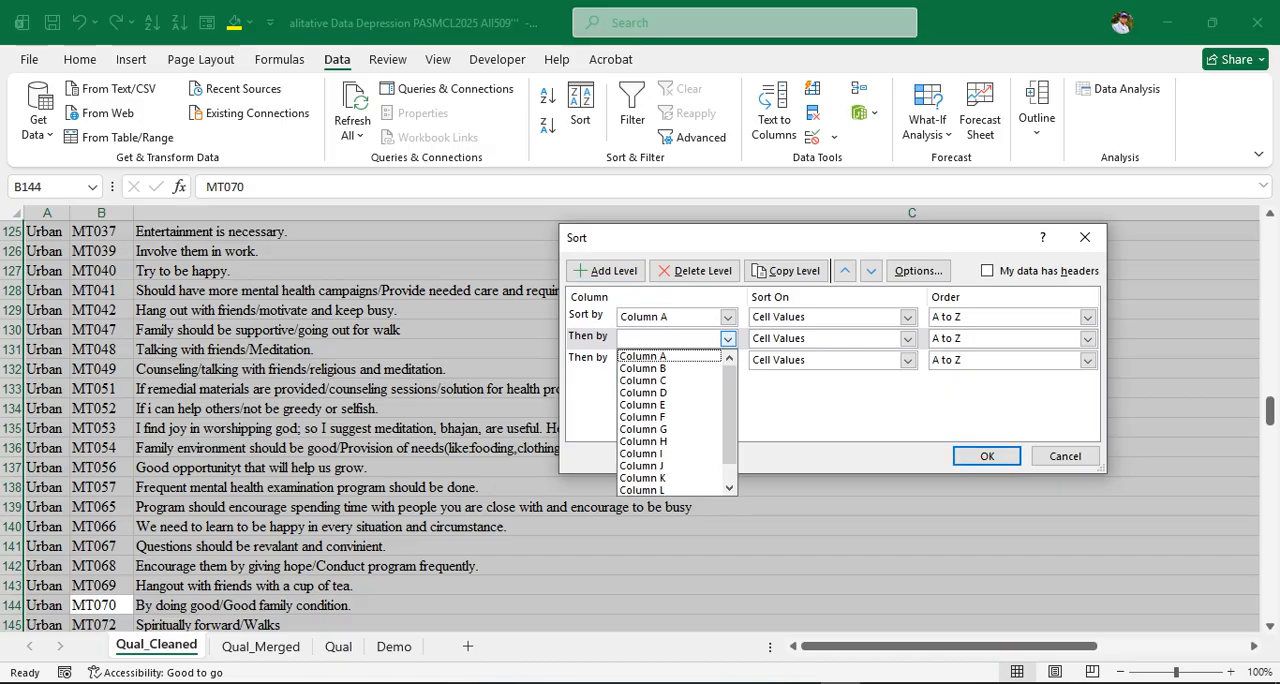
key(Down)
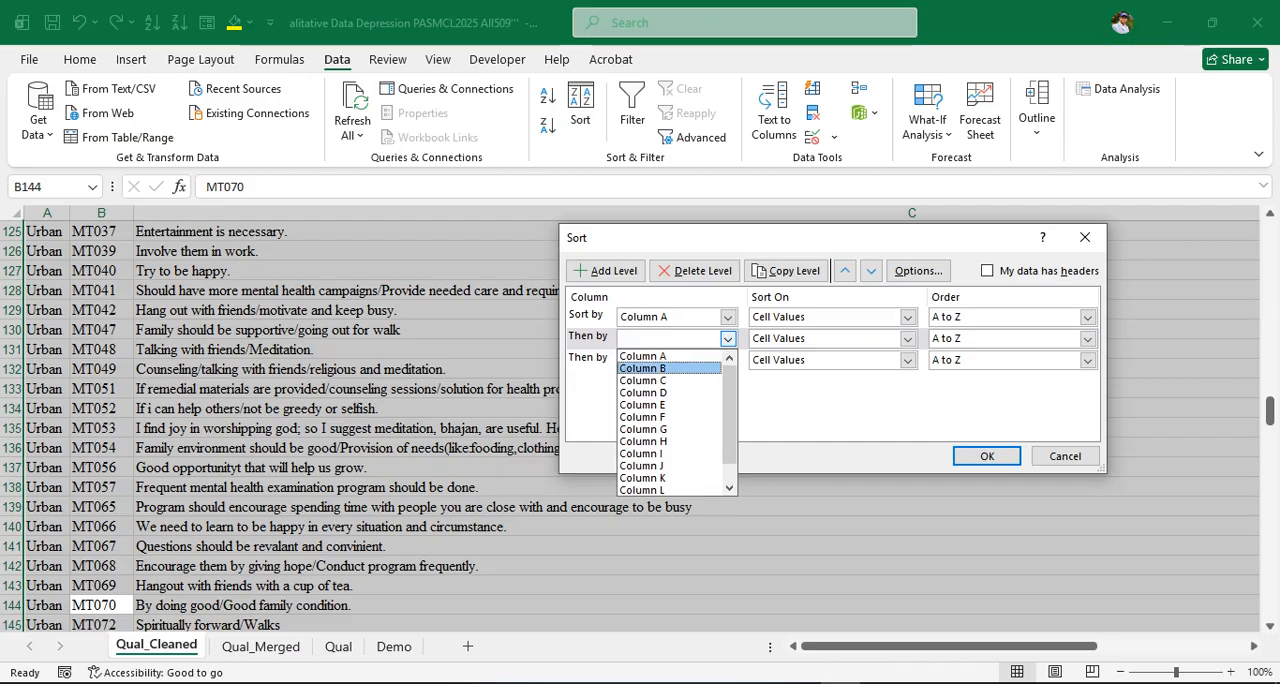
key(Return)
click(728, 360)
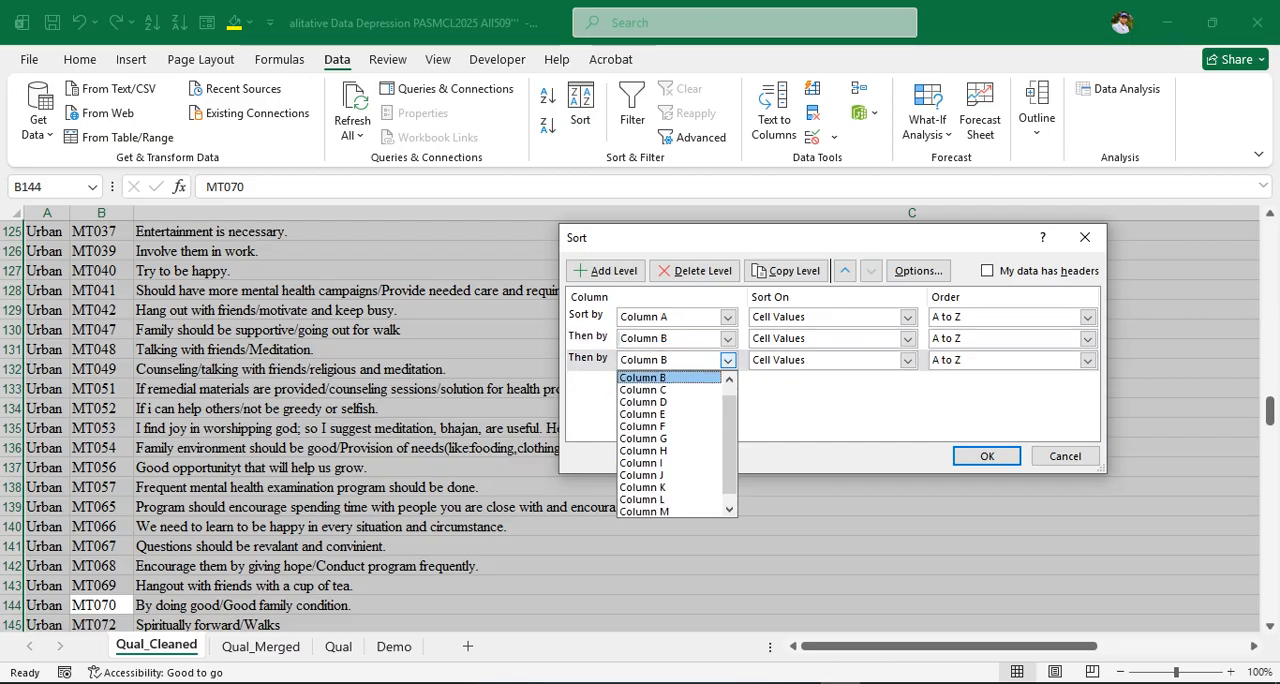
click(728, 360)
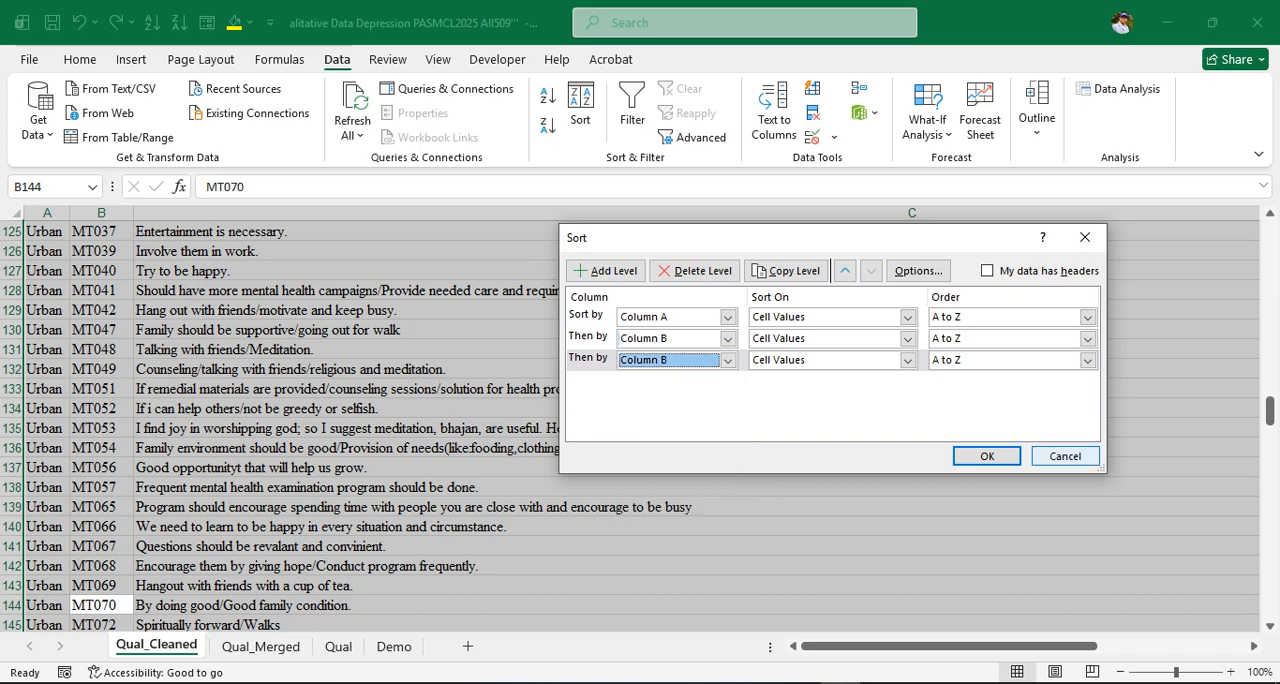
click(1065, 456)
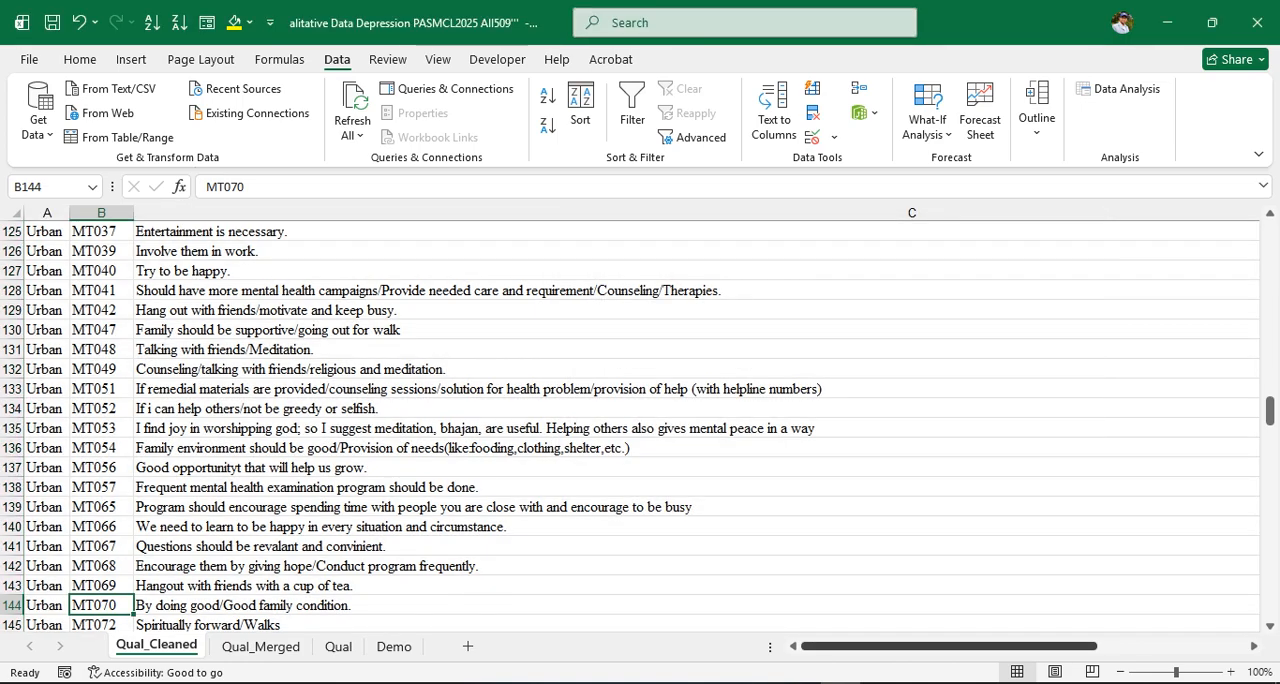
Re-sort the selection by Column A, then Column B, then a third level on Column G, all A to Z
drag(1000, 646, 1106, 646)
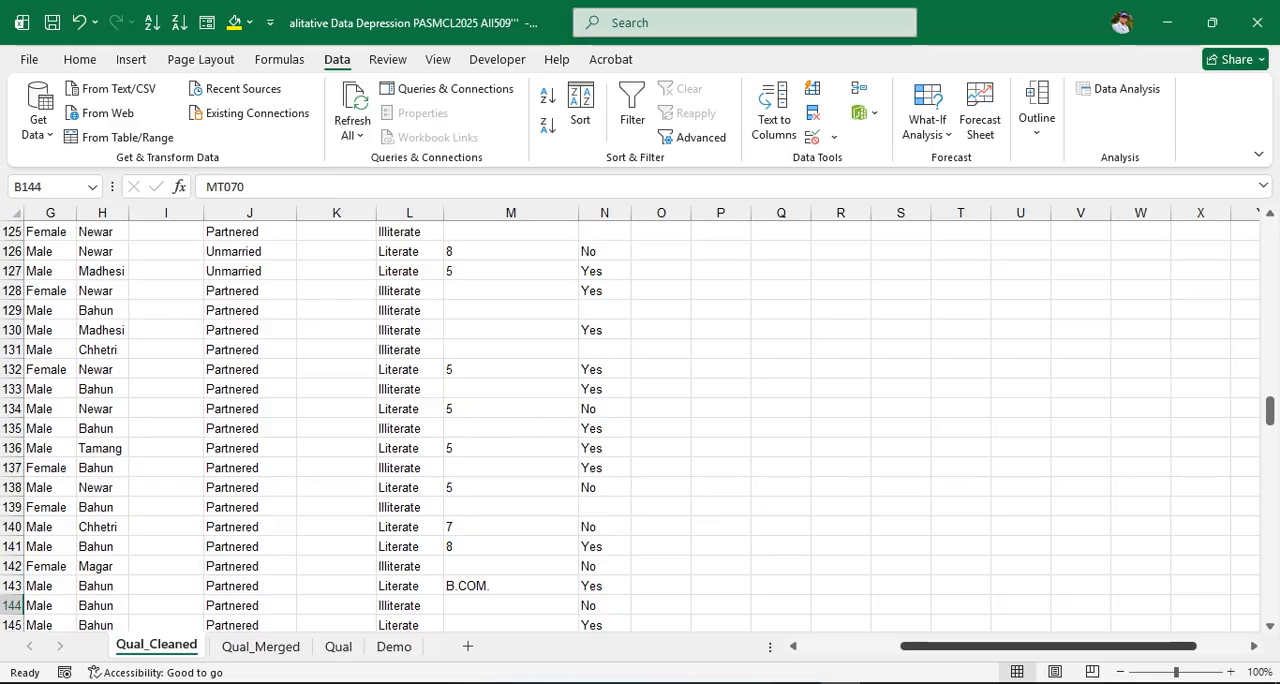
drag(1030, 646, 1013, 646)
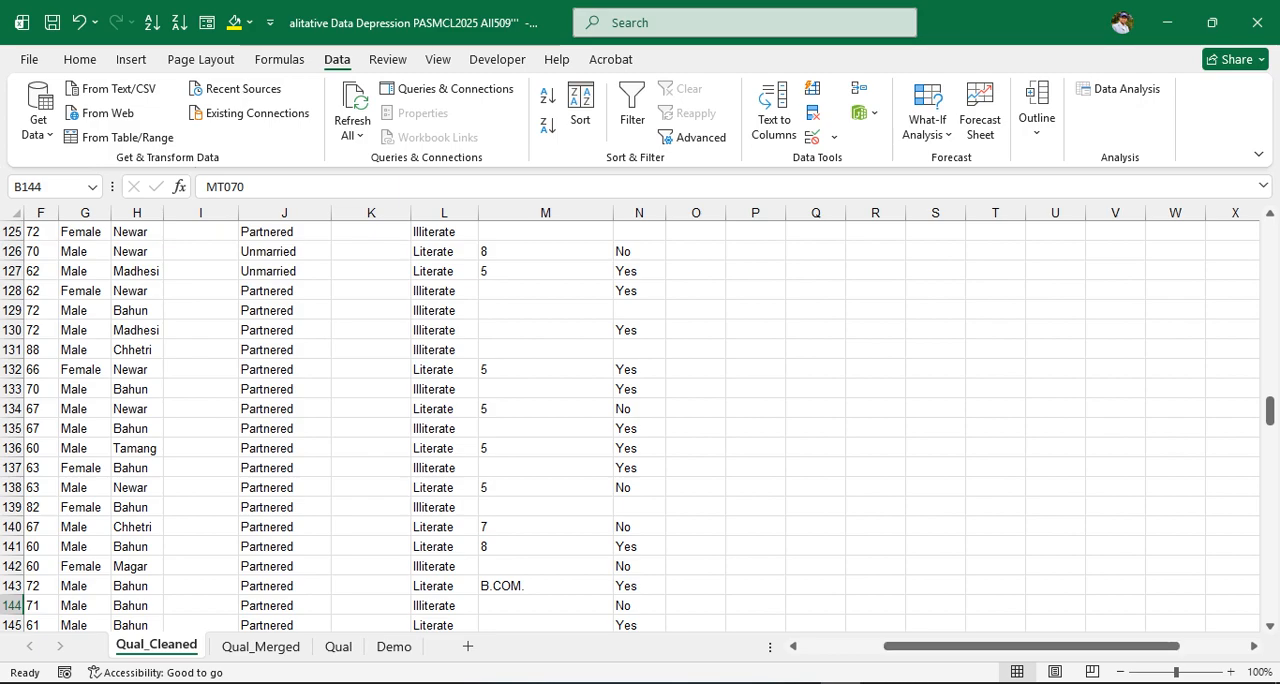
click(580, 108)
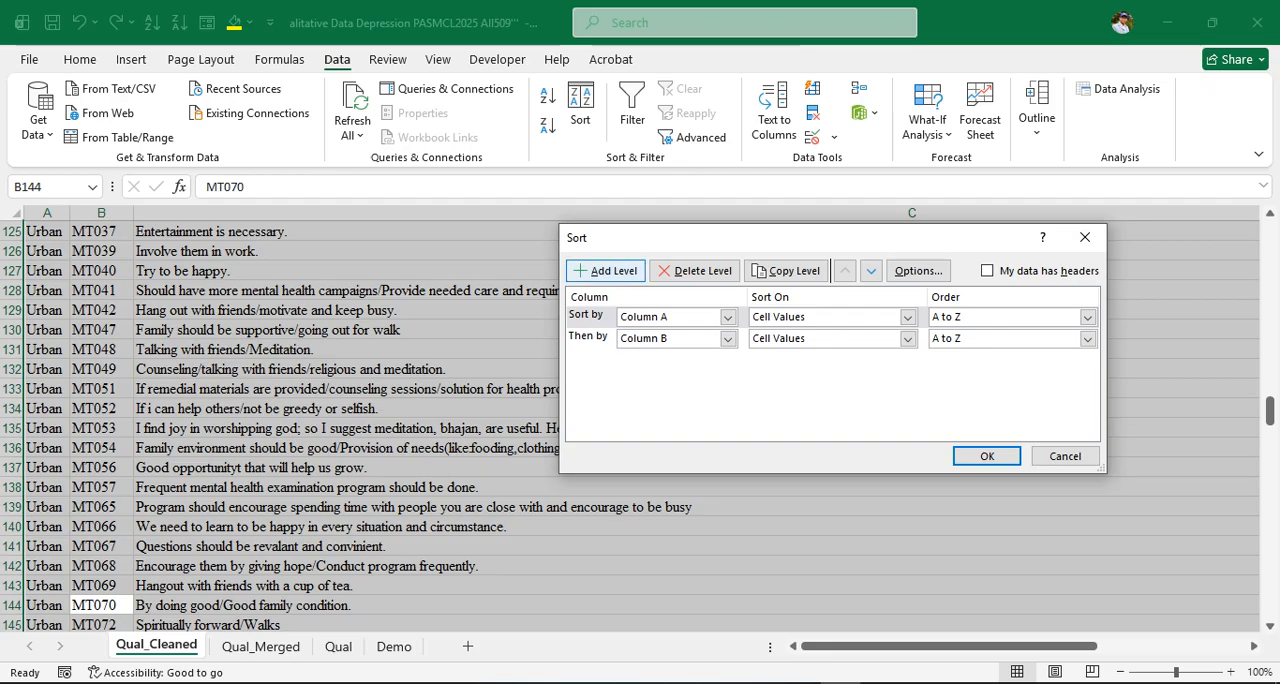
click(606, 270)
click(728, 338)
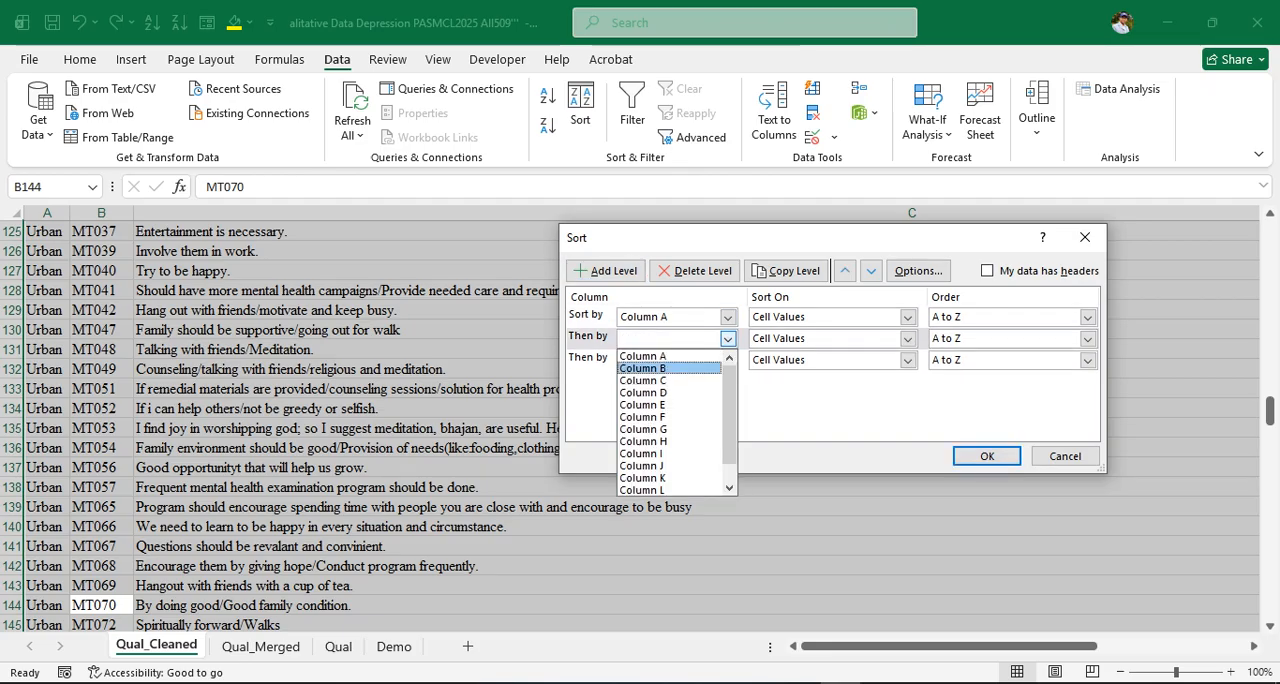
click(700, 364)
click(728, 360)
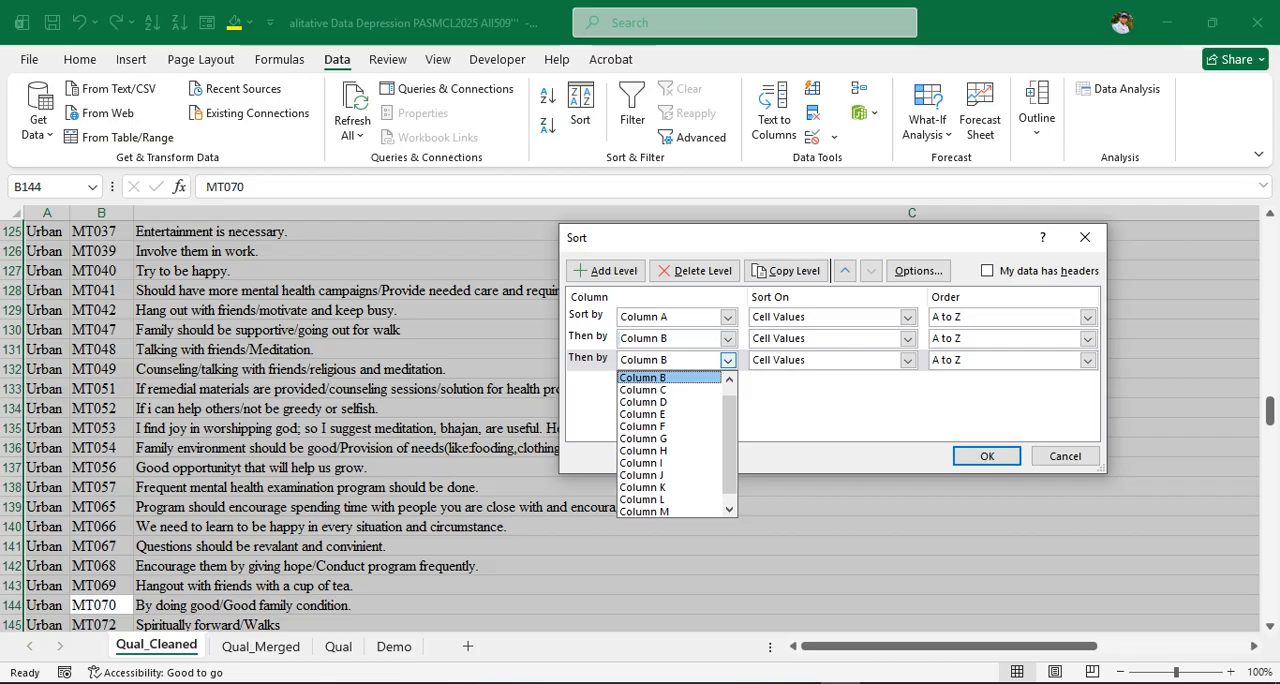
click(660, 439)
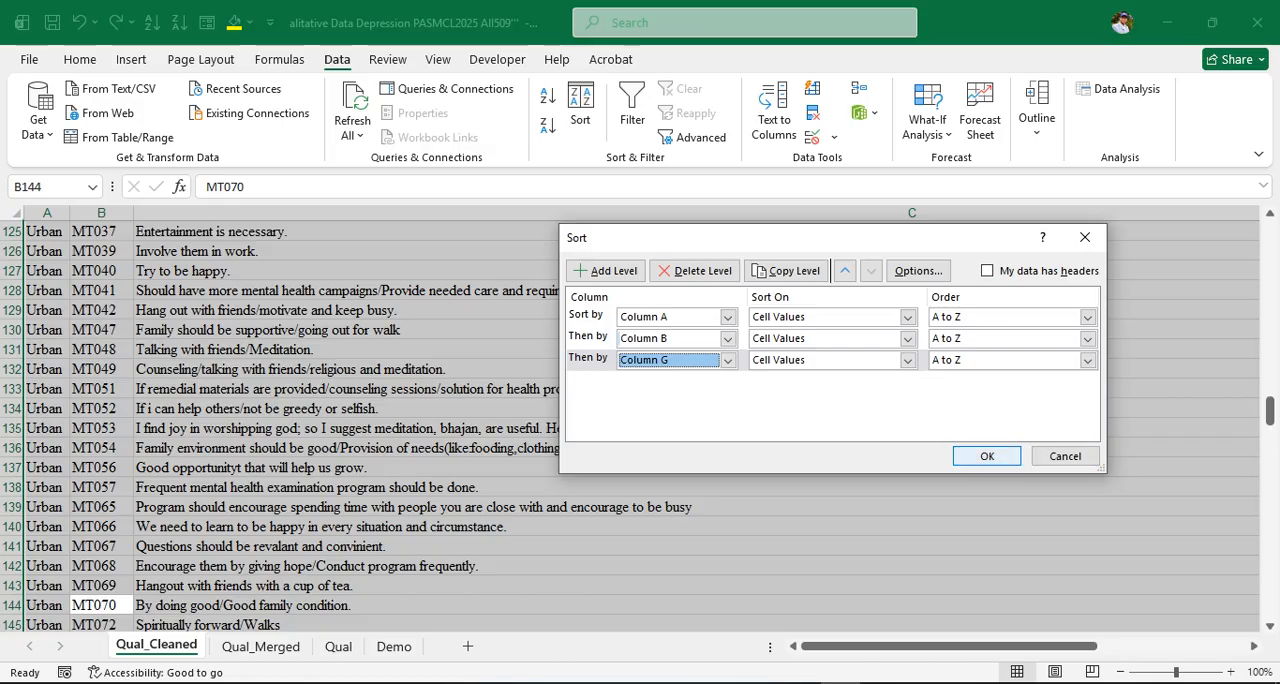
click(987, 456)
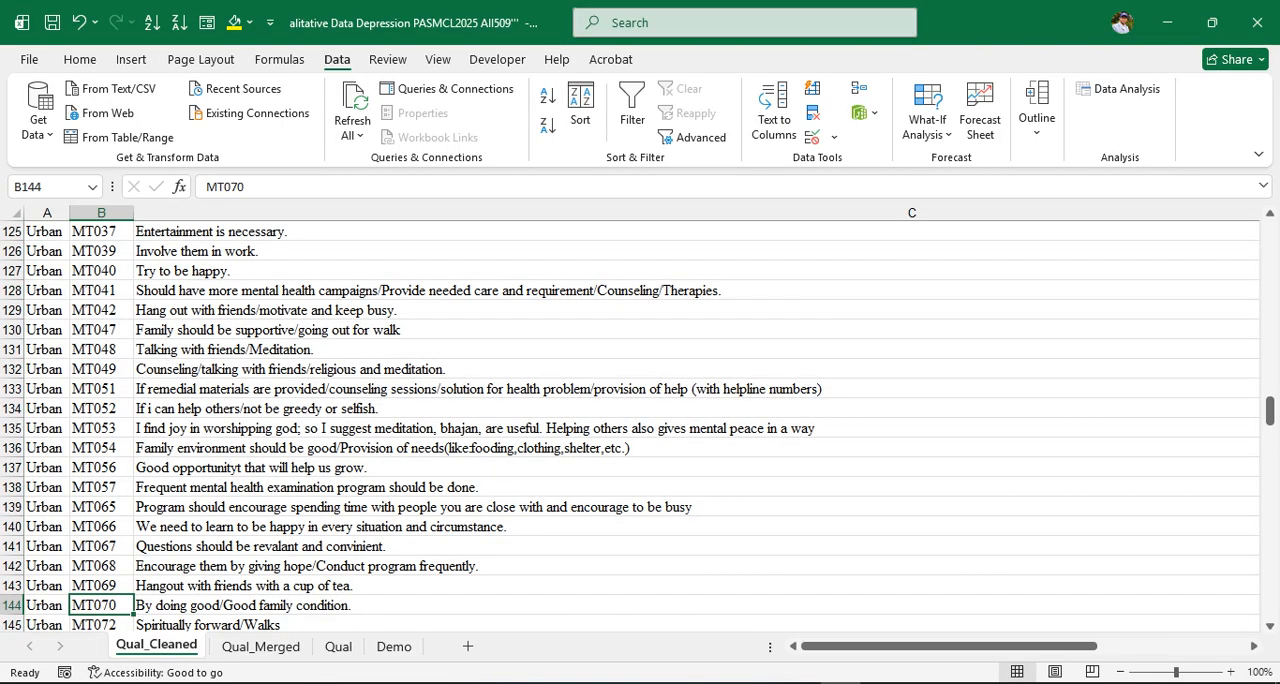
Step through the sorted Region, PID and demographic columns to check the order of the rows
drag(988, 646, 988, 646)
click(950, 646)
key(ctrl+Up)
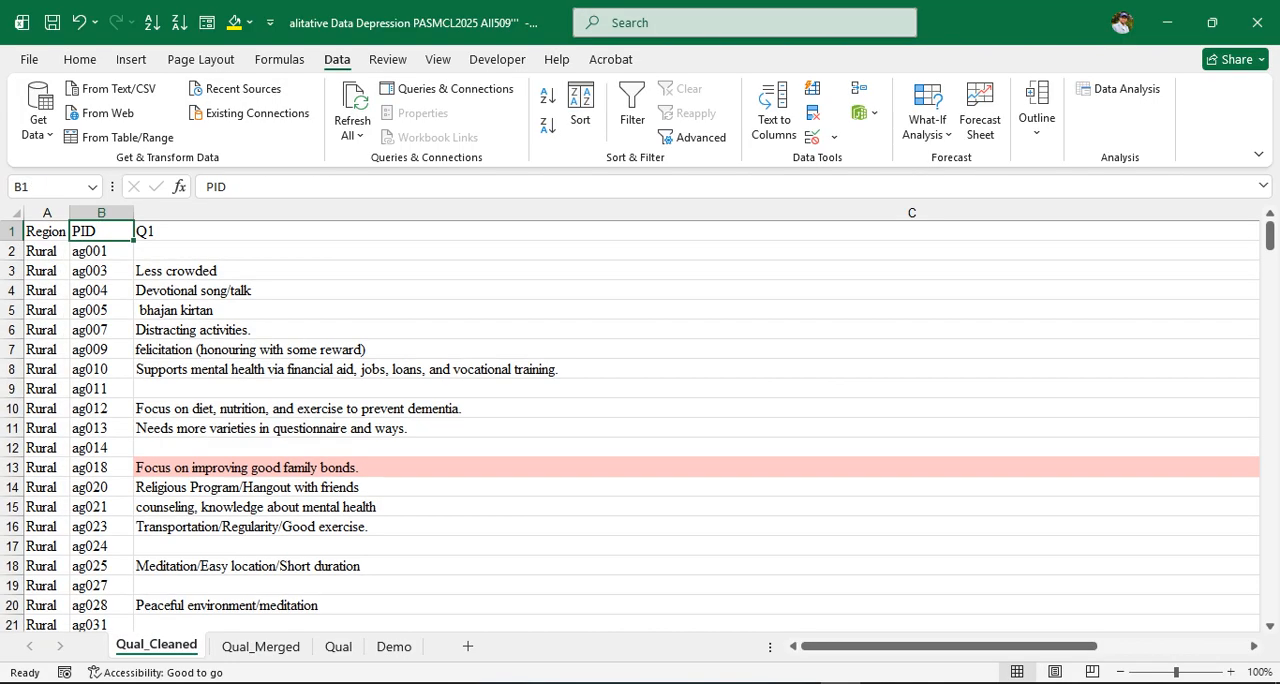
key(Down)
key(Left)
key(Down)
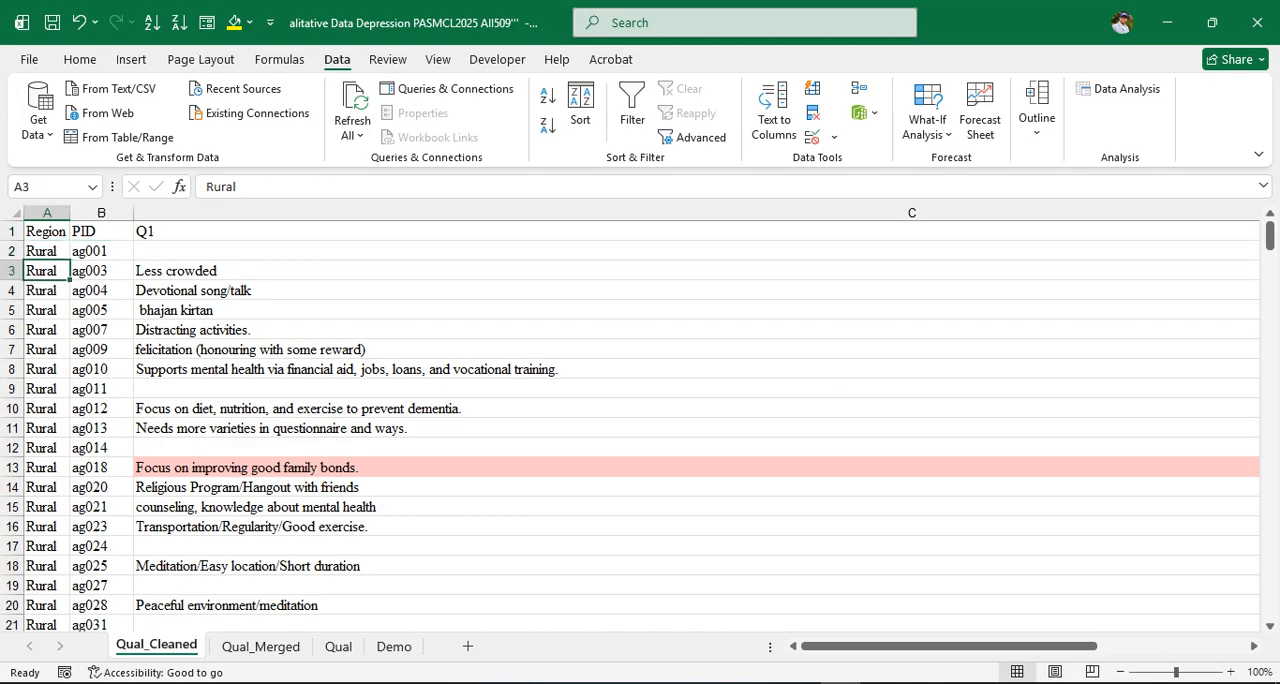
key(Right)
key(Down)
key(Down)
key(Down)
key(Down)
key(Down)
key(Down)
key(Down)
key(Down)
key(Down)
key(Down)
key(Down)
key(Down)
key(Down)
key(Down)
key(Down)
key(Down)
key(Down)
key(Down)
key(Down)
key(Down)
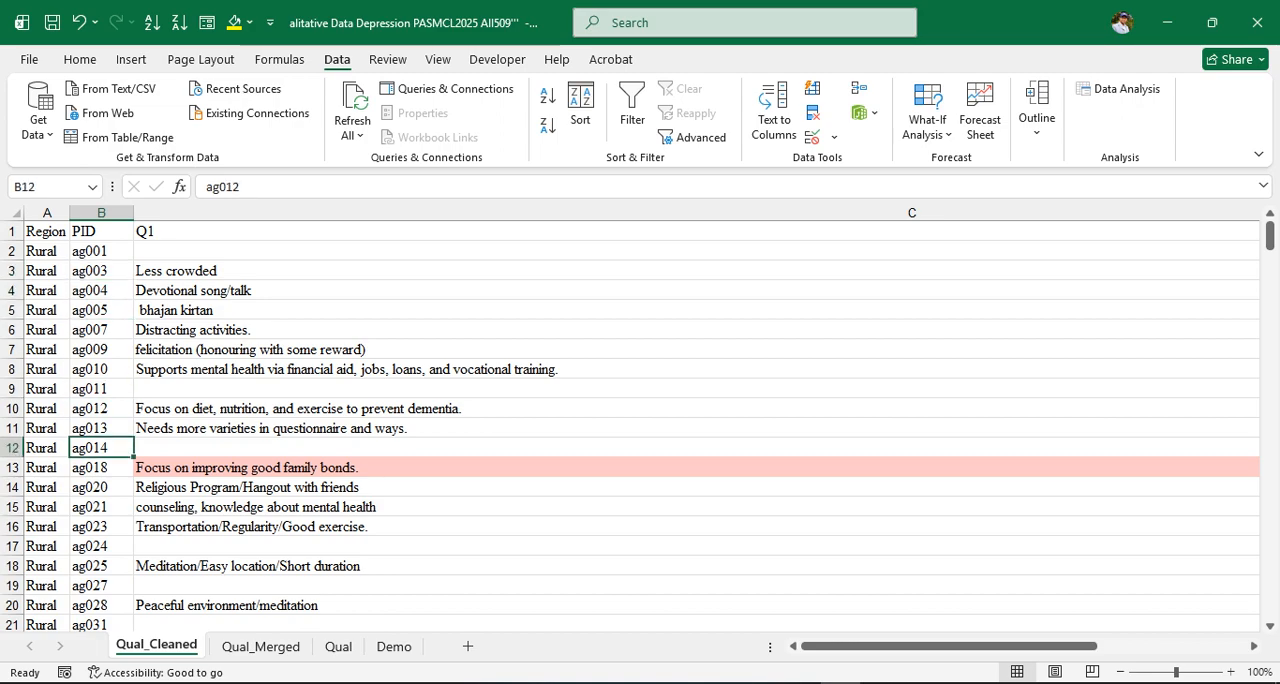
key(Down)
key(Down)
key(Down)
key(Down)
key(Down)
key(Down)
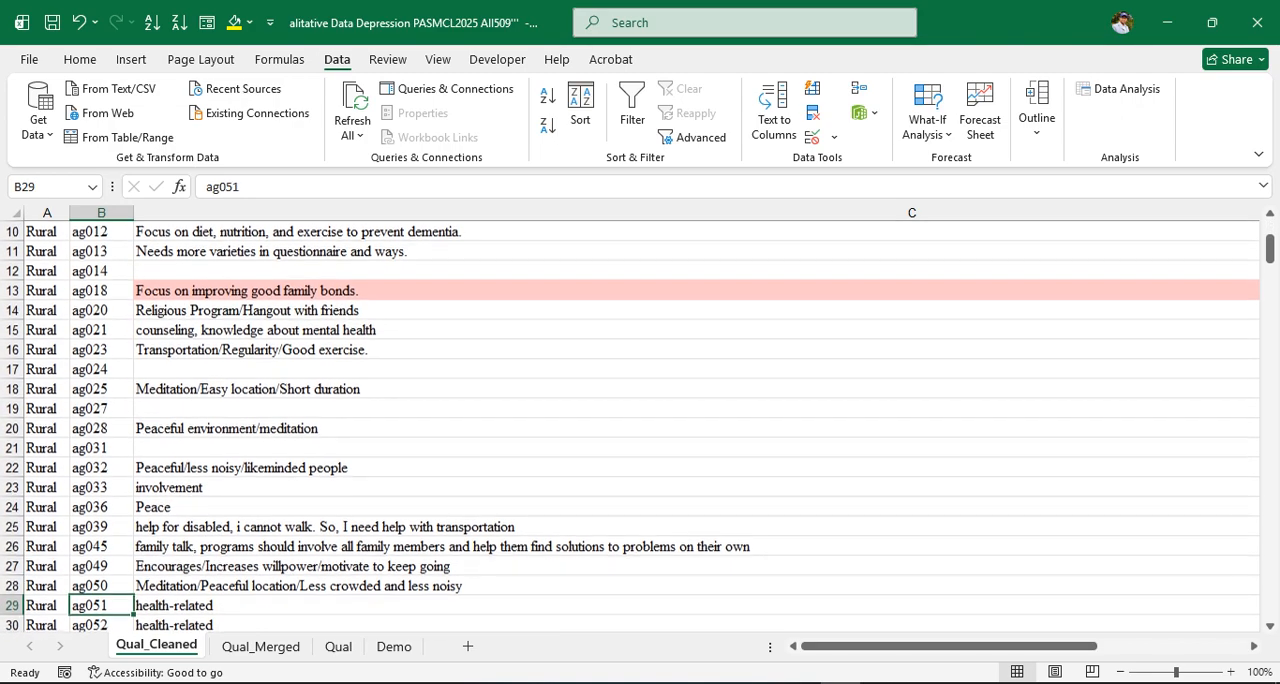
key(Down)
key(Down)
key(Down)
key(Down)
key(Down)
key(Down)
key(Down)
key(Down)
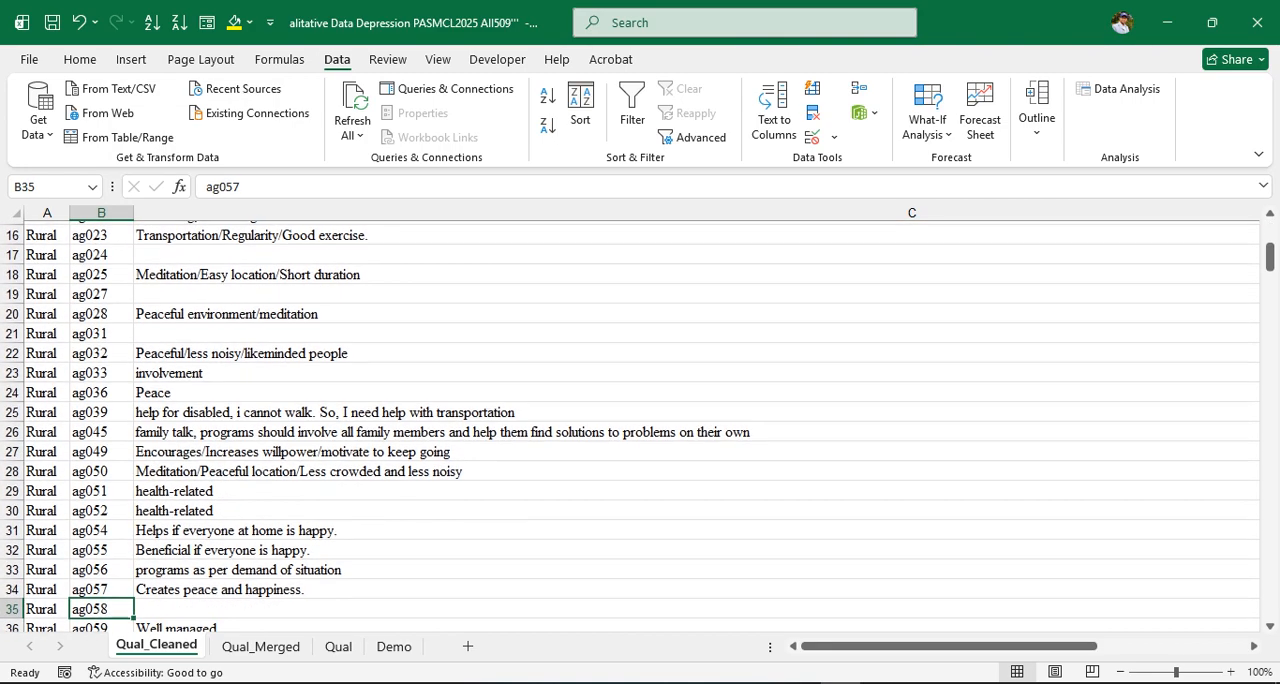
key(Down)
key(Down)
key(Down)
key(Down)
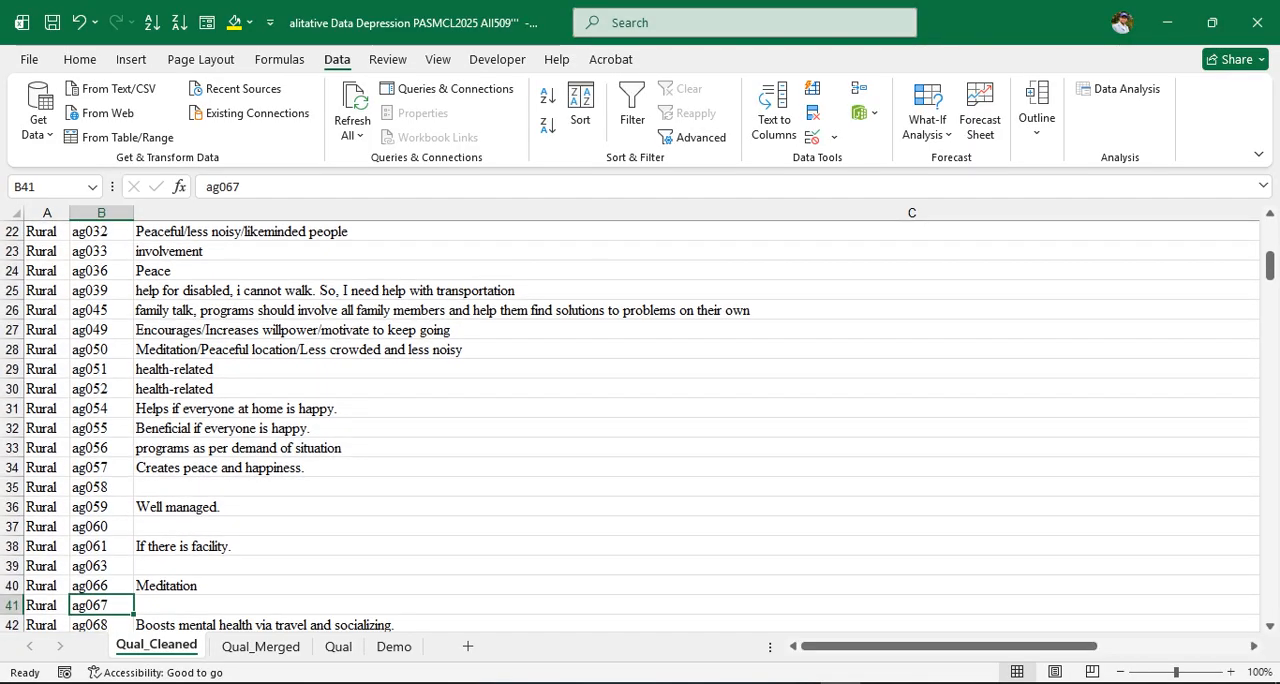
key(Down)
key(Down)
key(Down)
key(Down)
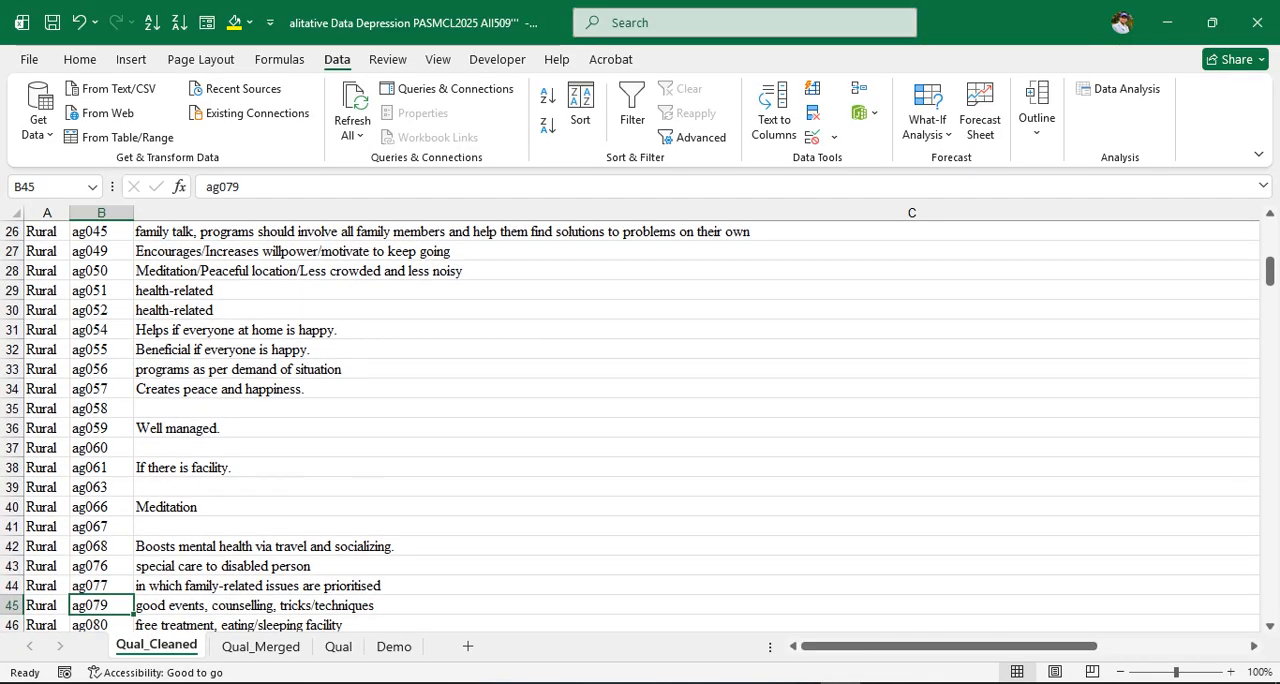
key(Right)
key(Right)
key(Right)
key(Right)
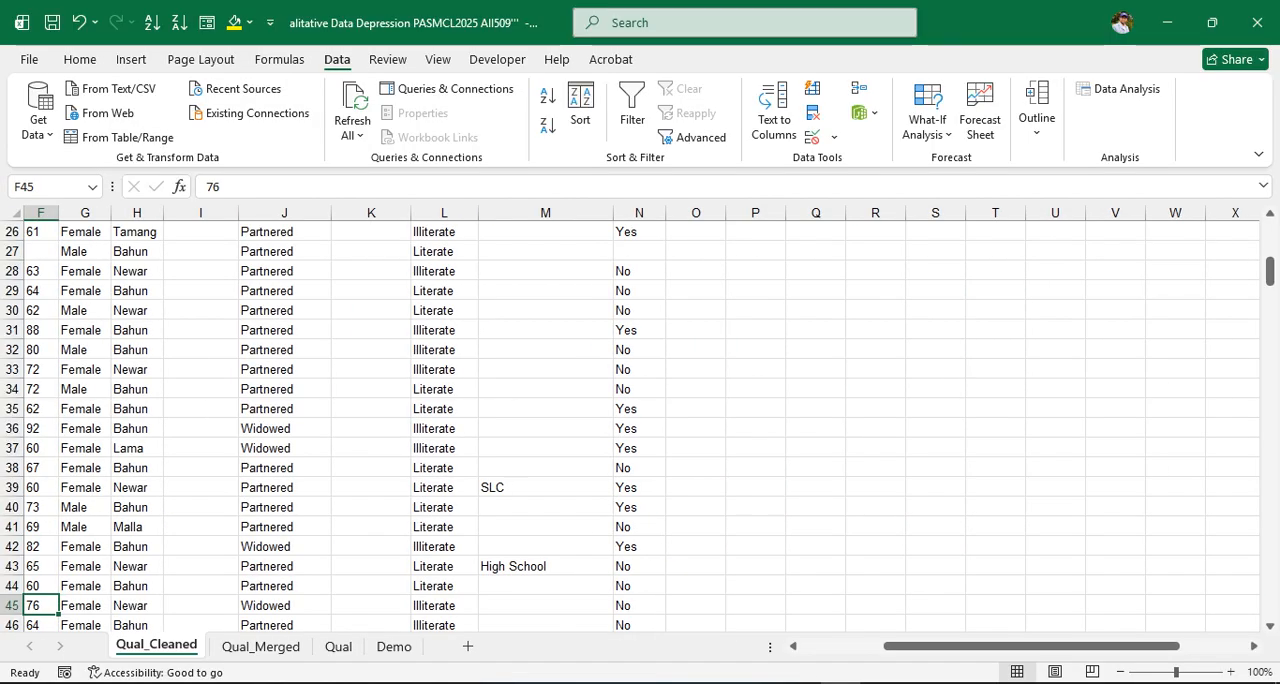
key(Right)
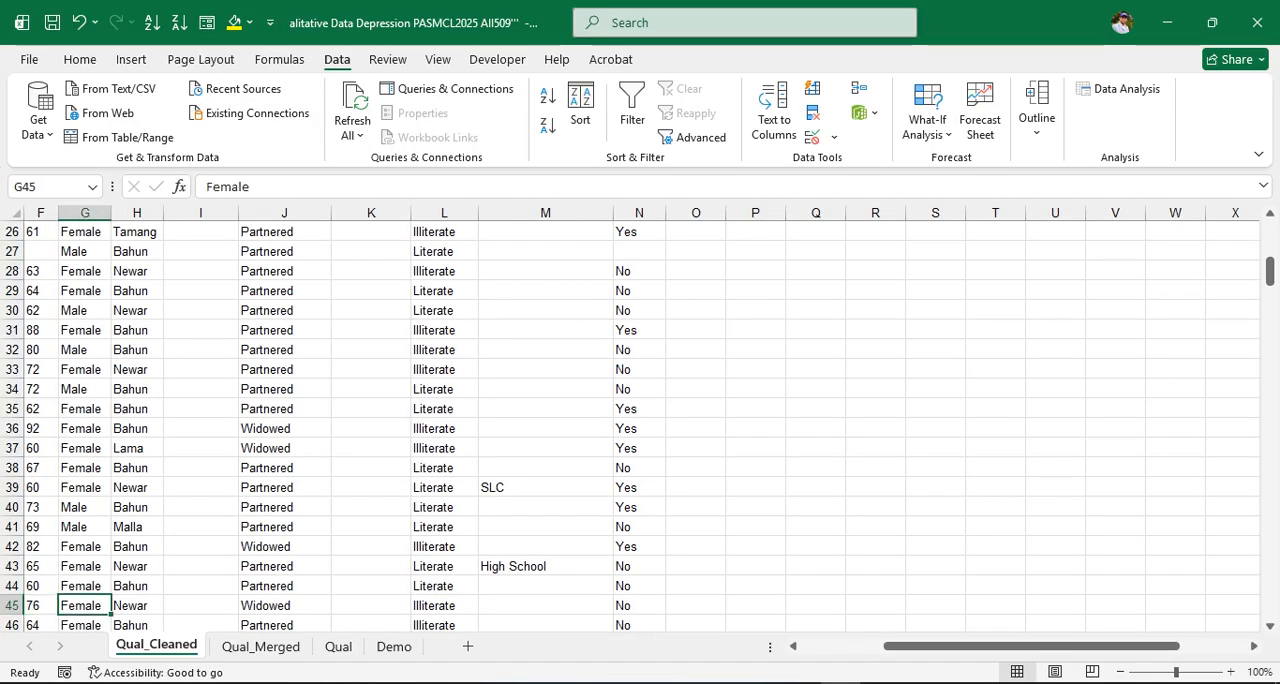
key(ctrl+Up)
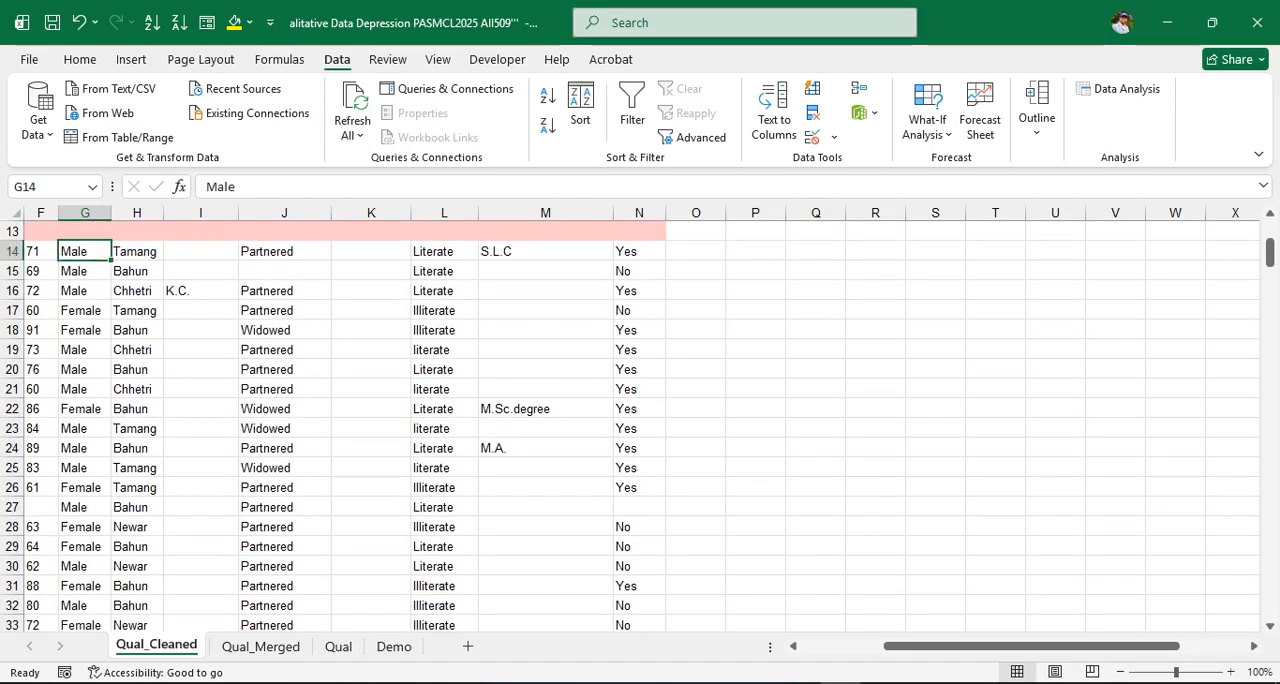
key(Down)
key(Down)
key(Down)
key(Down)
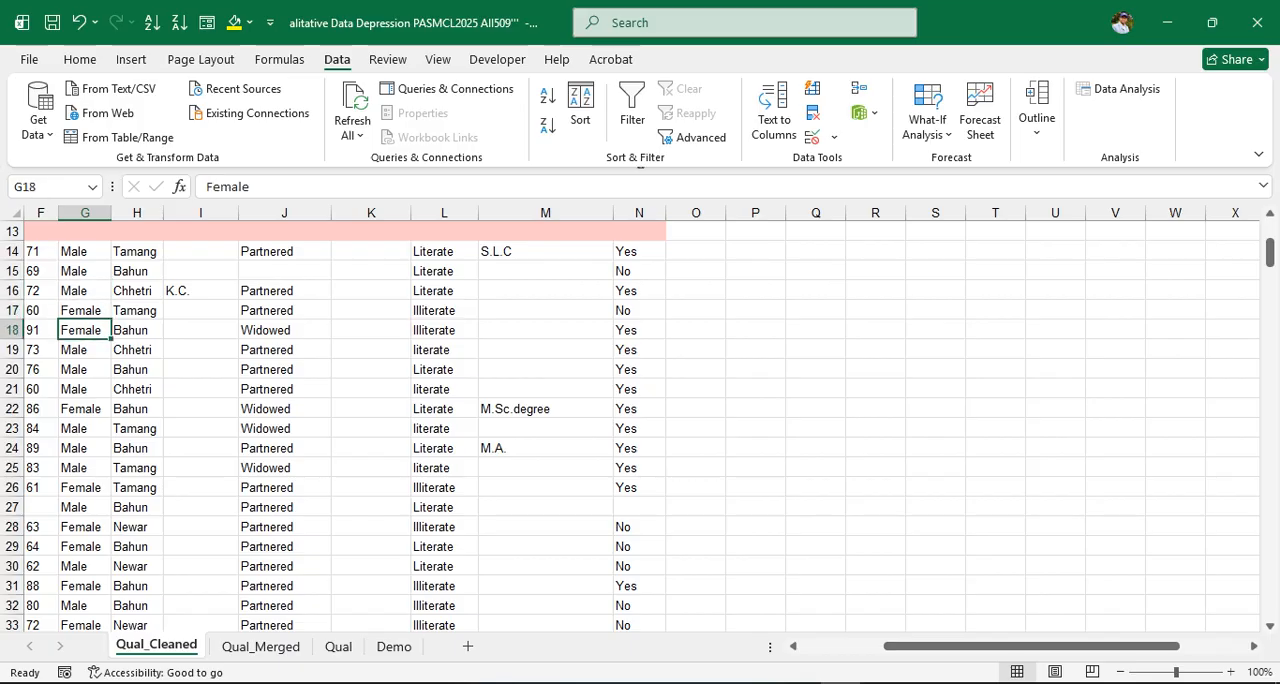
key(Down)
key(Down)
key(Up)
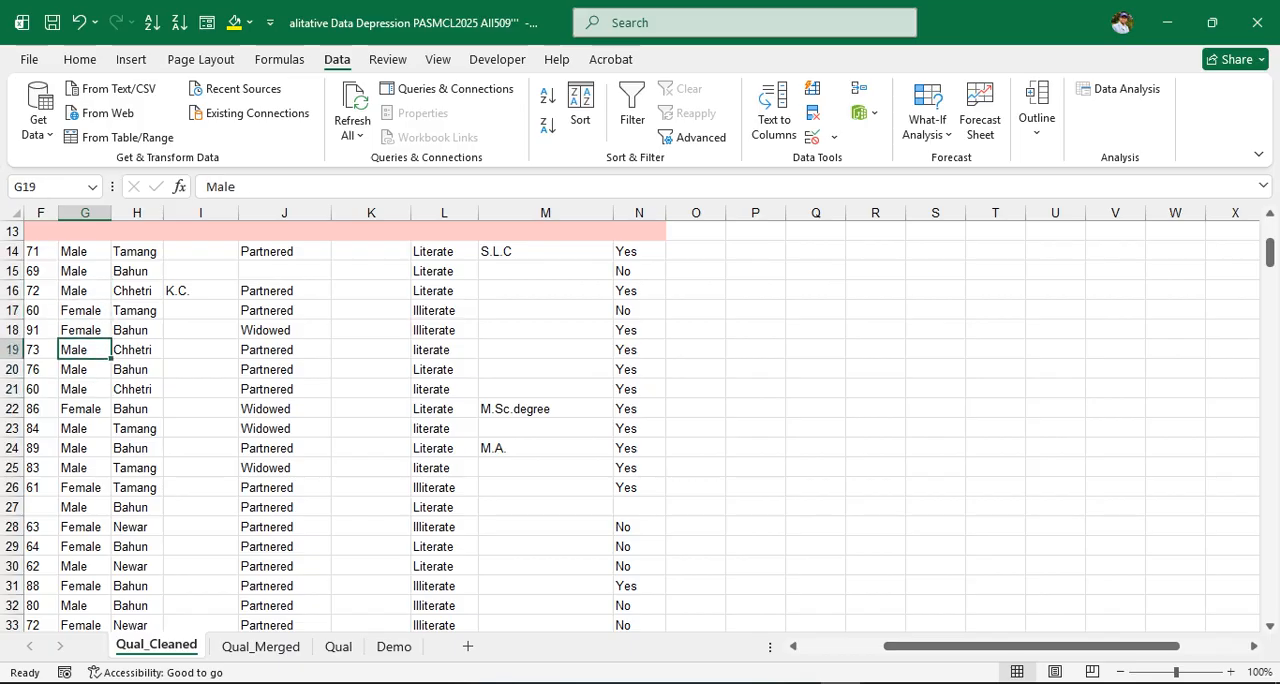
key(Left)
key(Left)
key(Left)
key(Left)
key(Left)
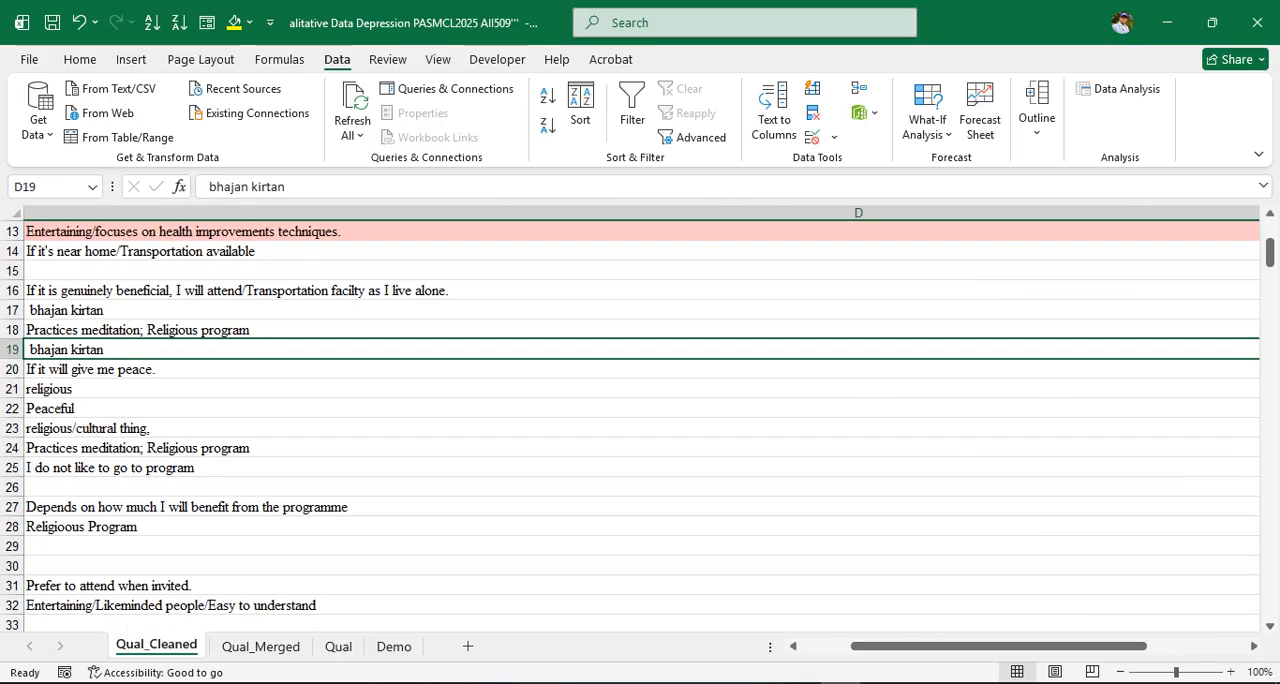
key(Left)
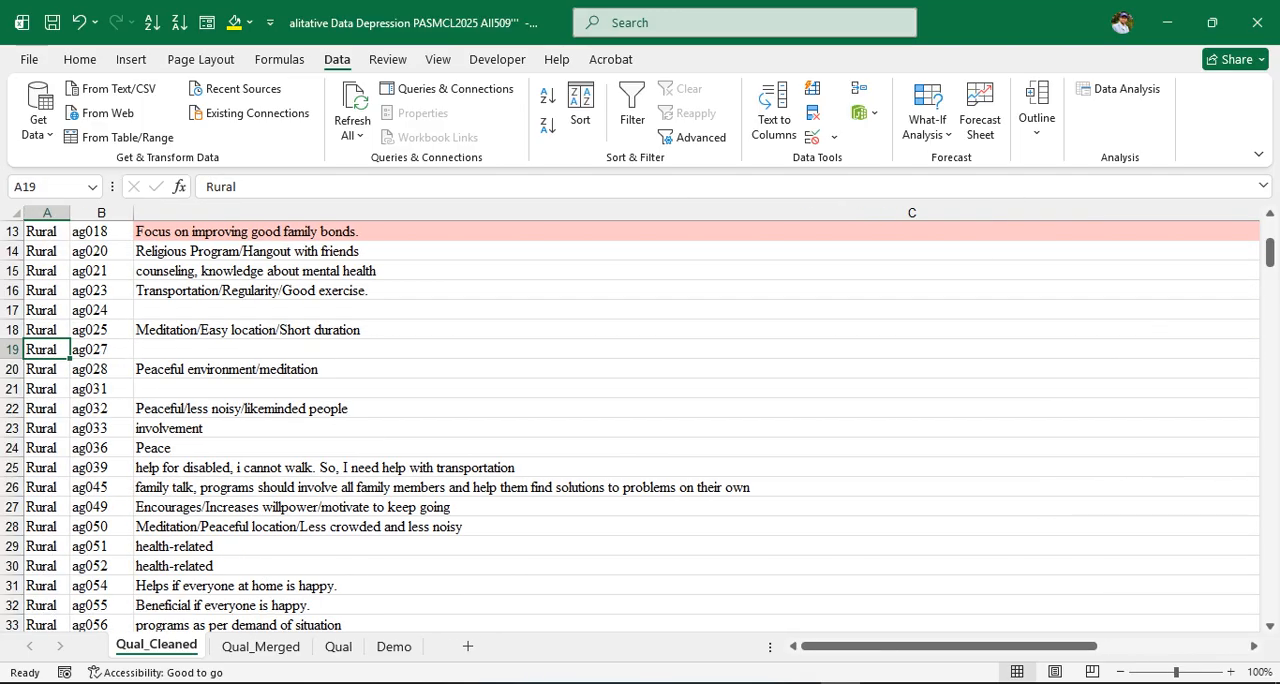
key(Right)
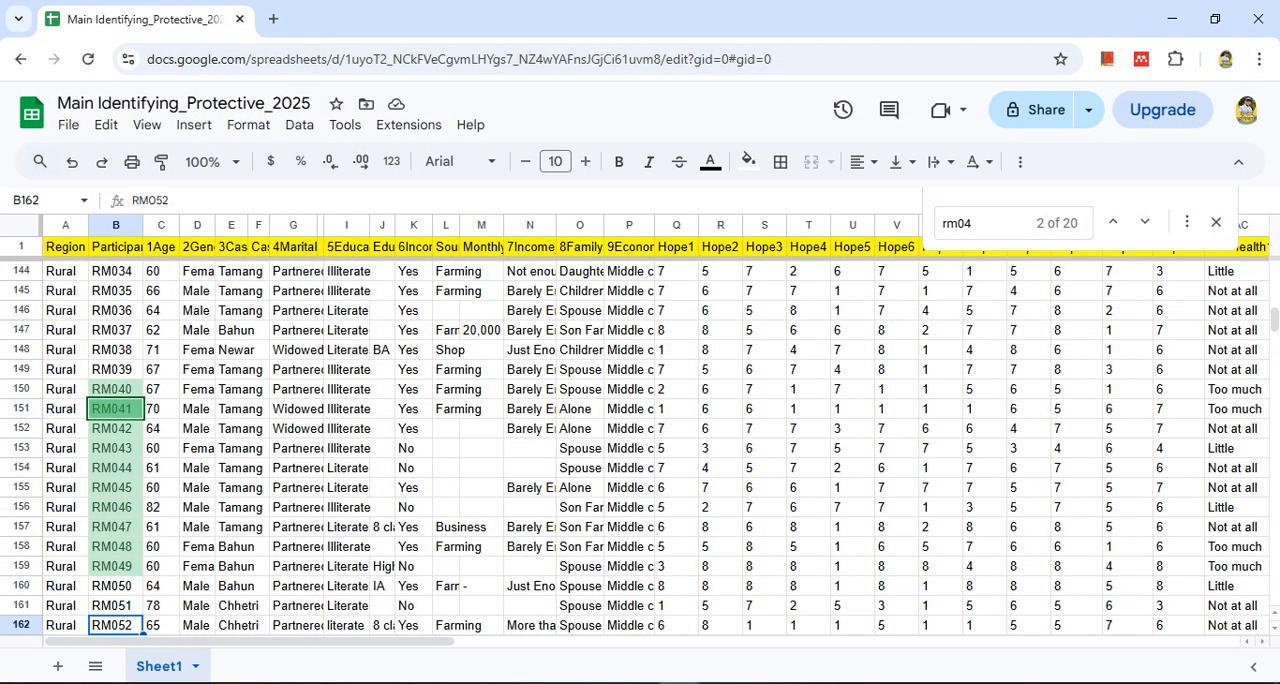
Select the Region and Participant range A2:B512 and set up an advanced range sort by Column A, then Column B, A to Z
click(116, 247)
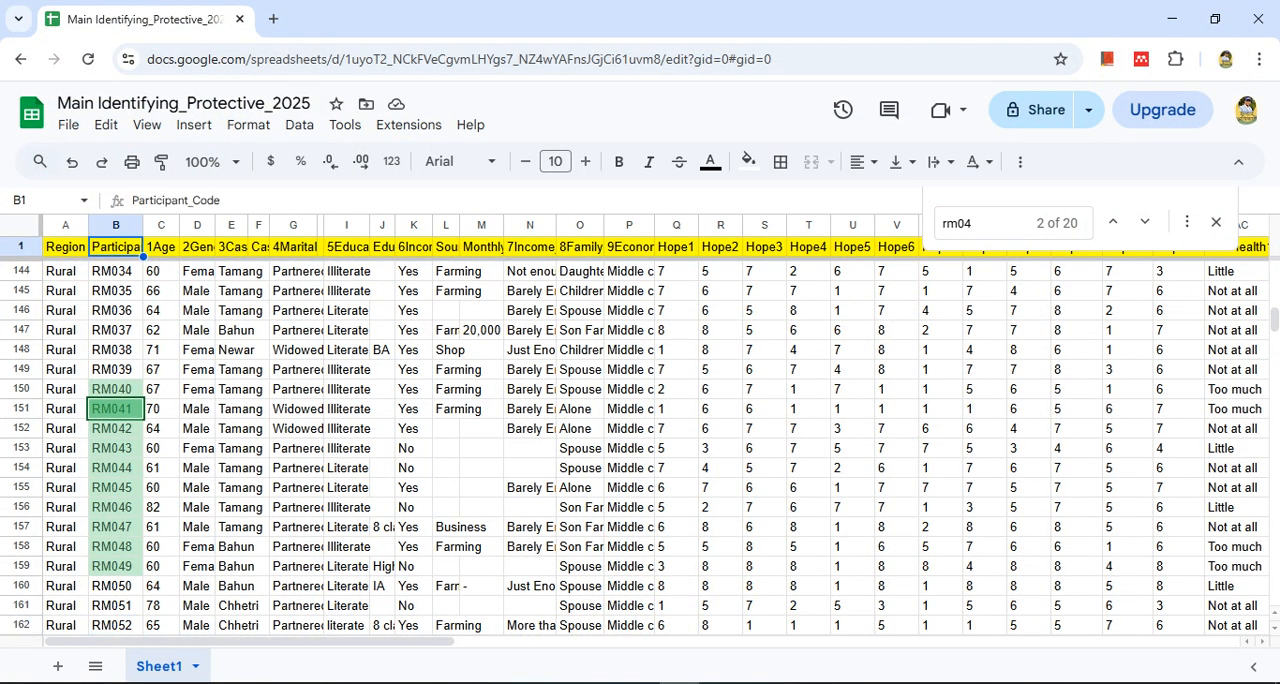
key(Down)
key(Up)
key(Down)
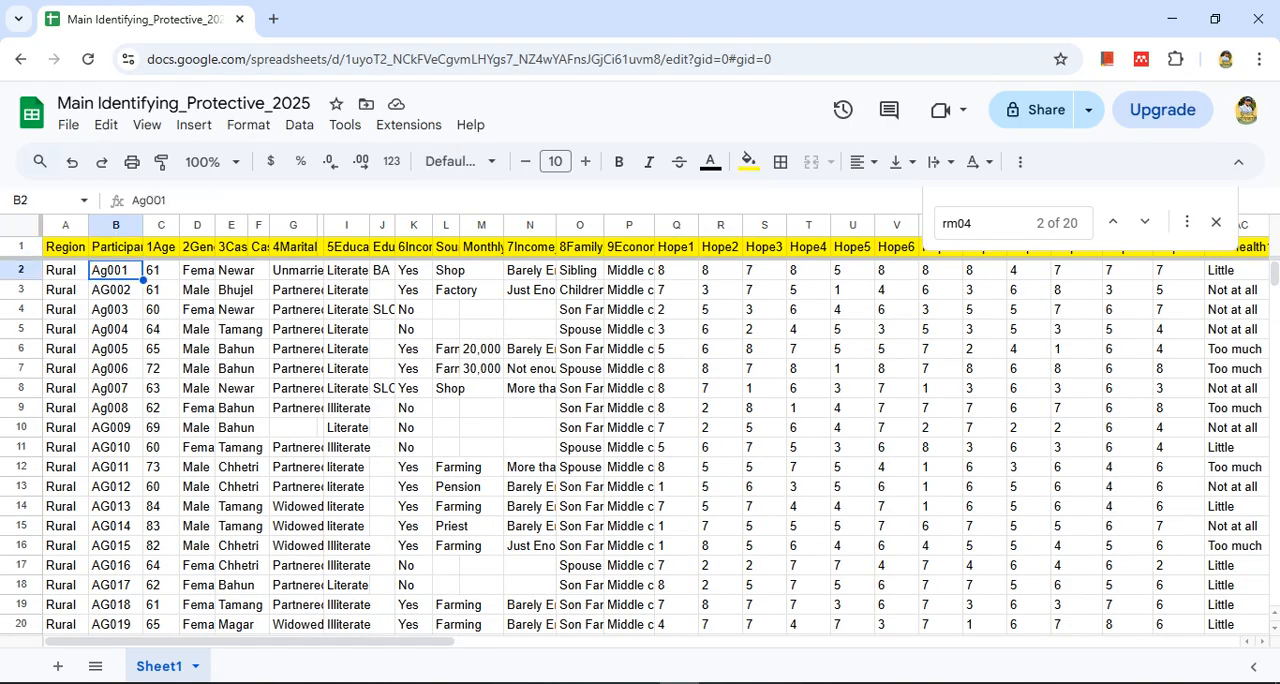
key(Left)
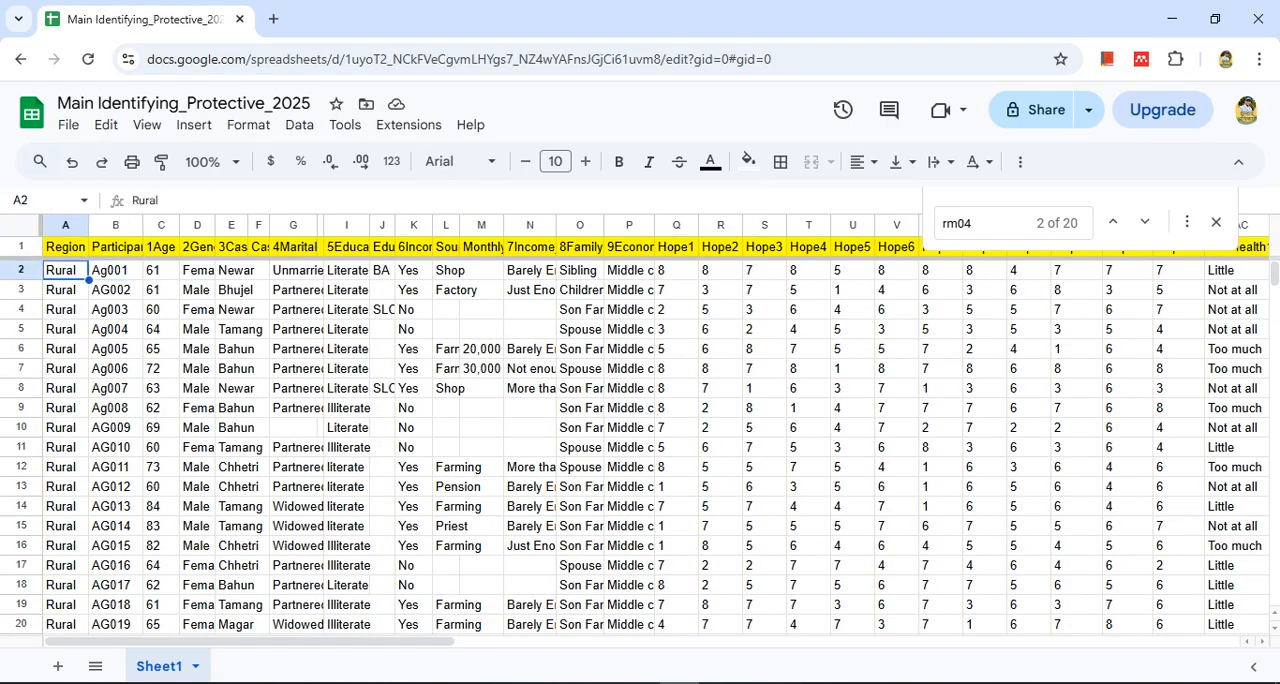
key(Right)
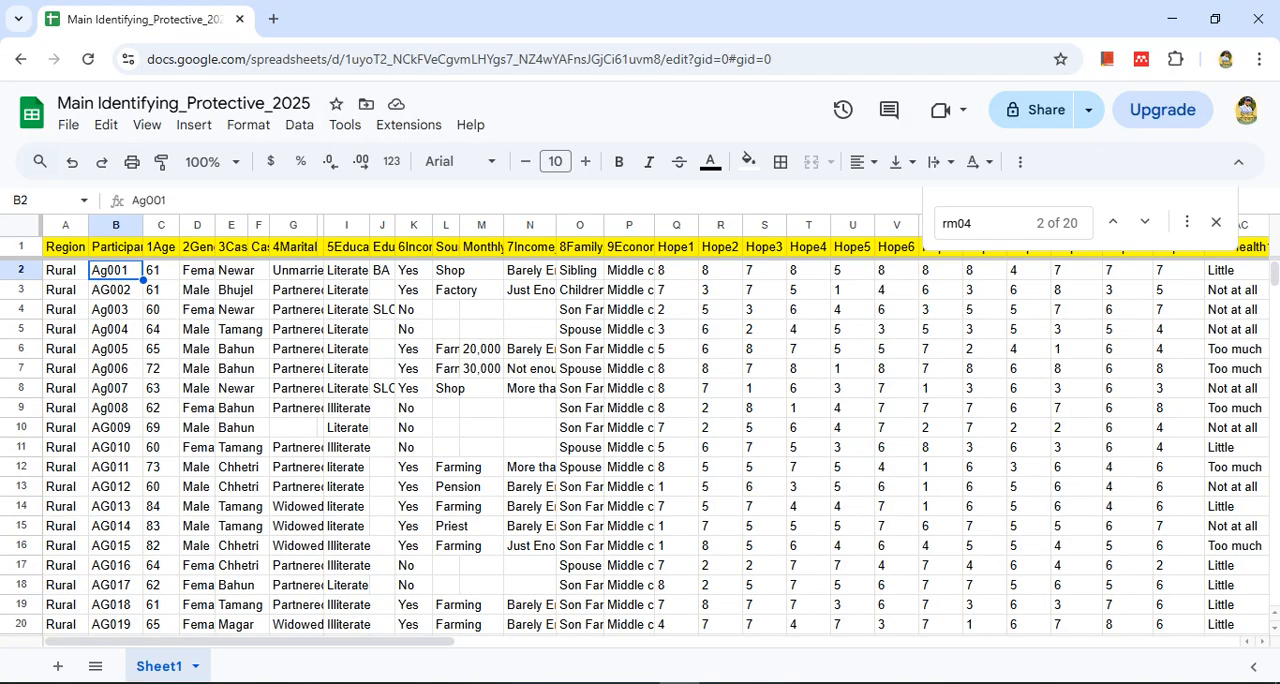
key(shift+Left)
key(ctrl+shift+Down)
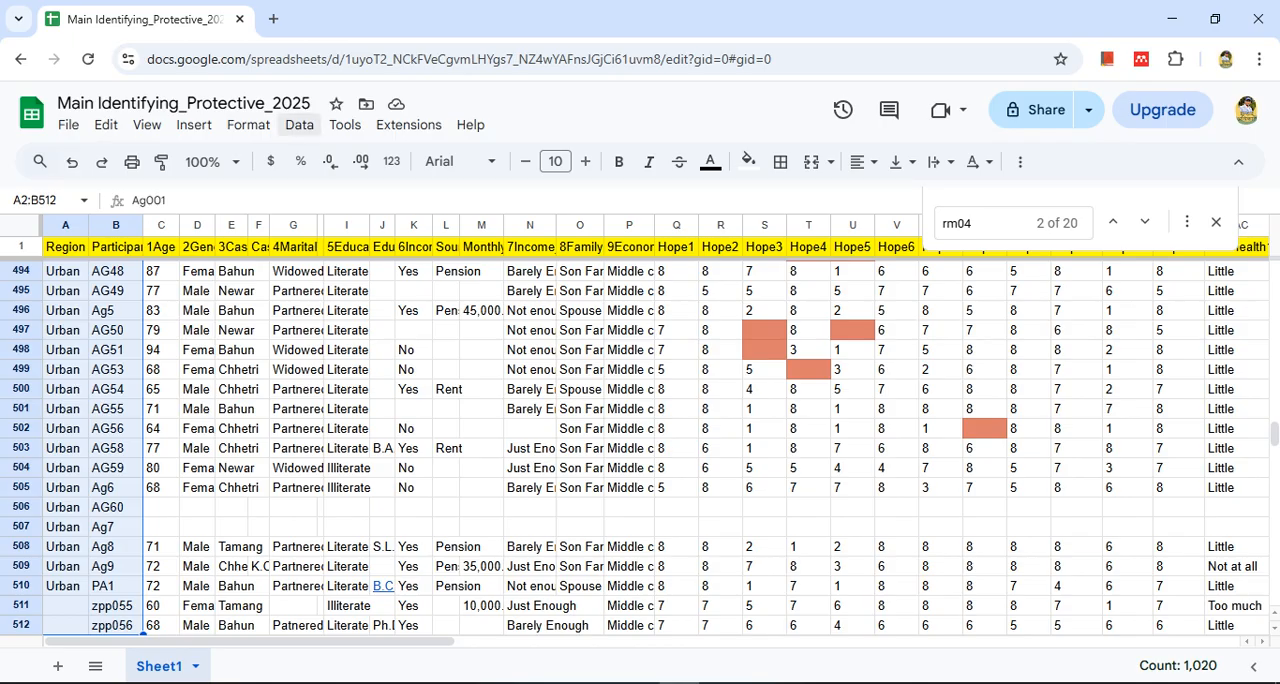
click(299, 124)
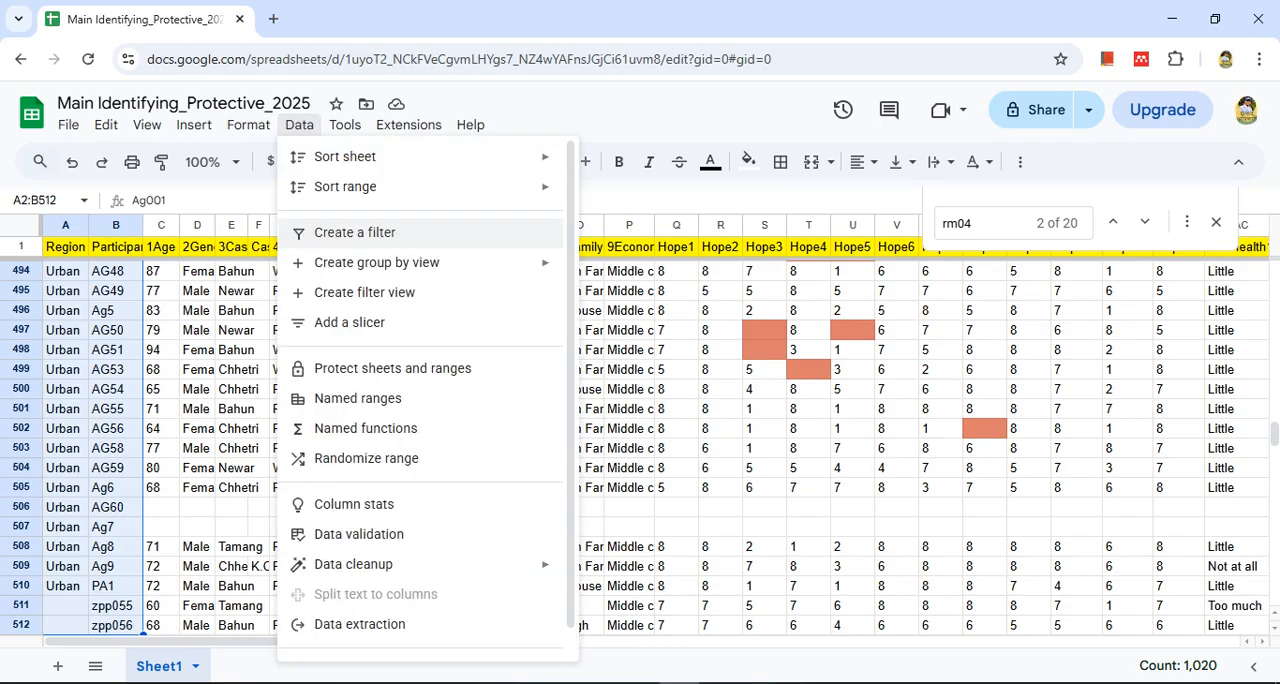
mouse_move(345, 156)
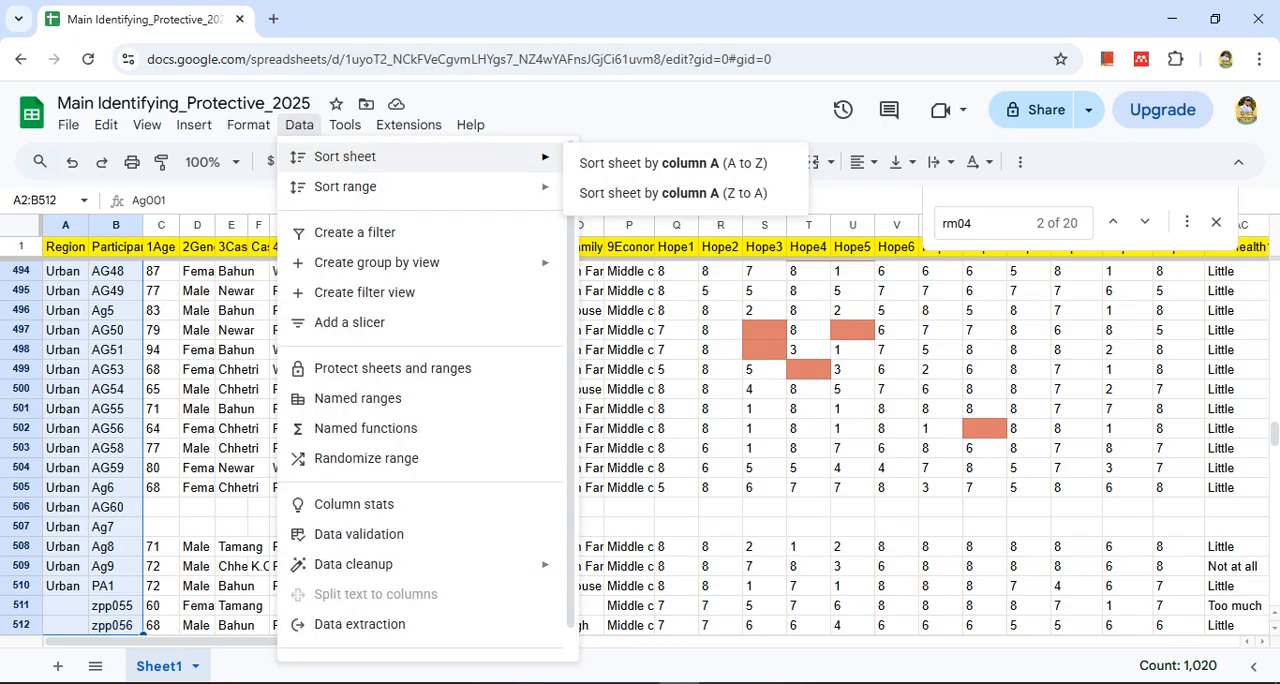
mouse_move(345, 186)
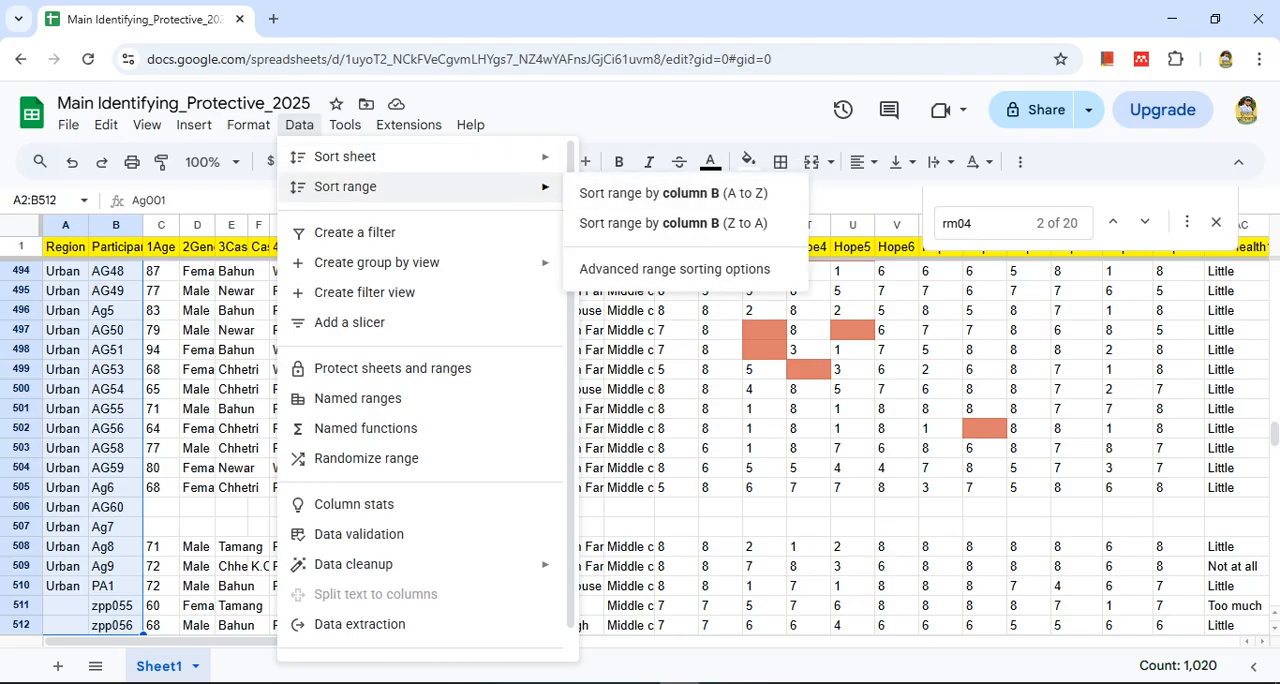
click(674, 269)
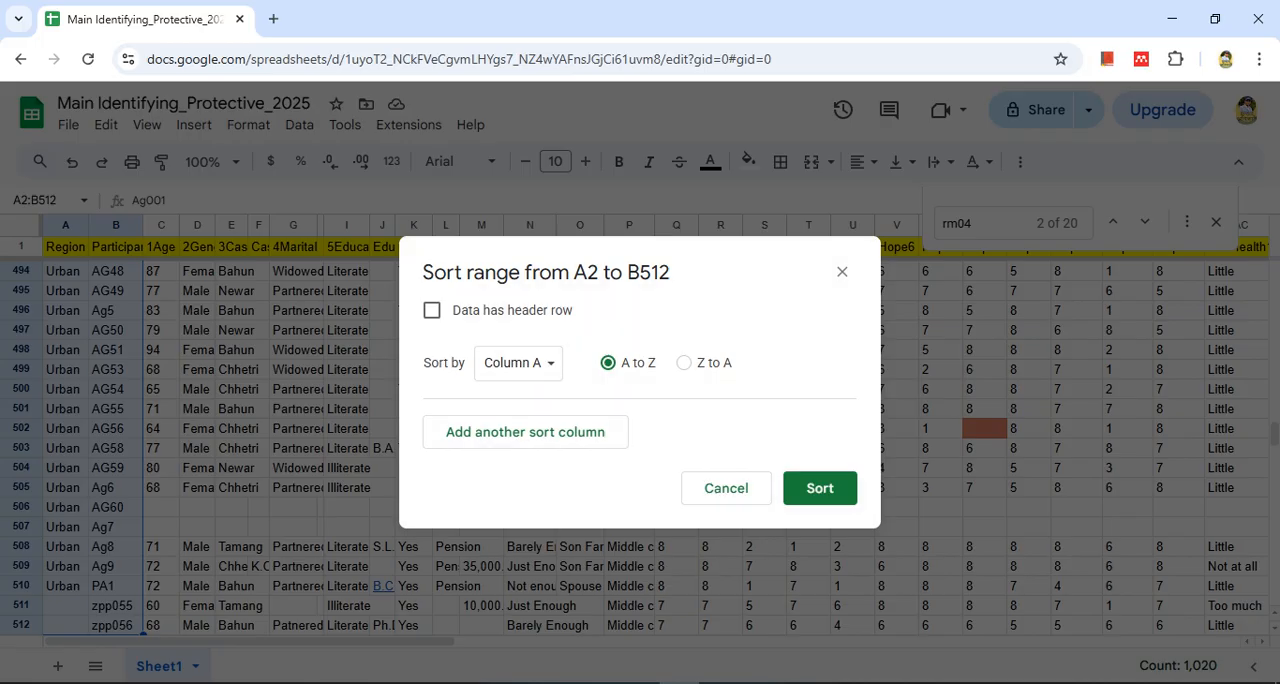
click(525, 431)
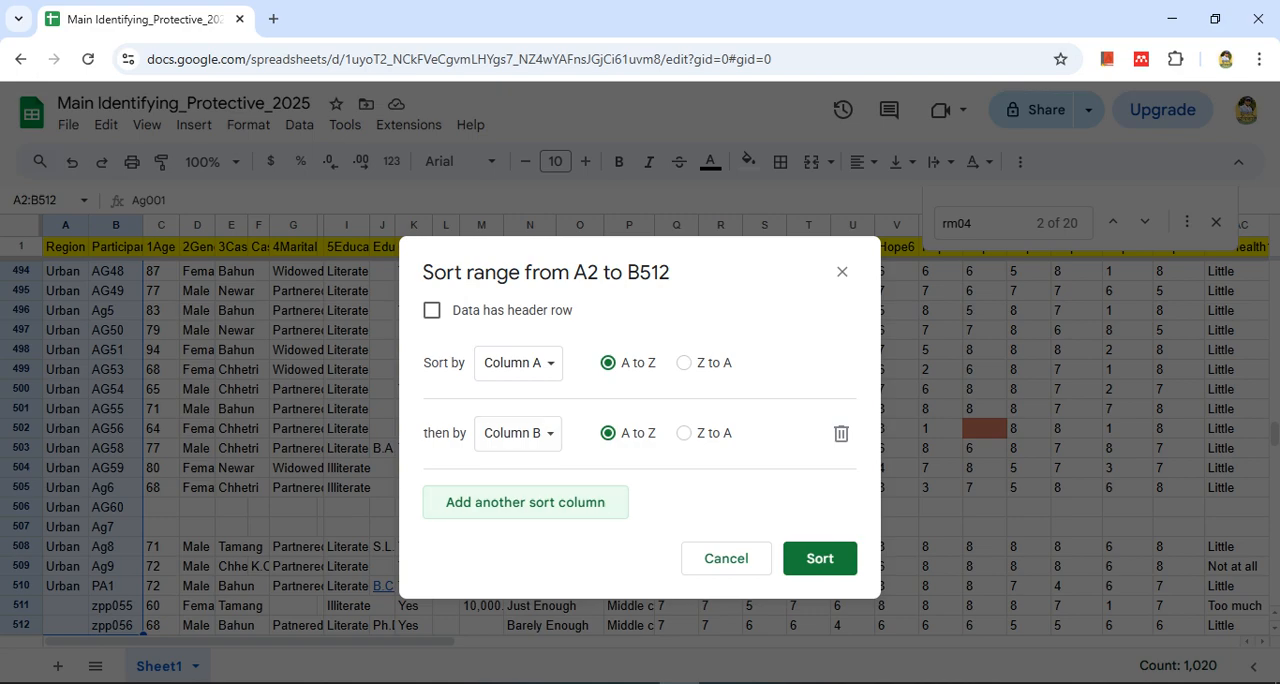
Add a third sort level on Column A, A to Z, and apply the three-level range sort
drag(660, 268, 900, 257)
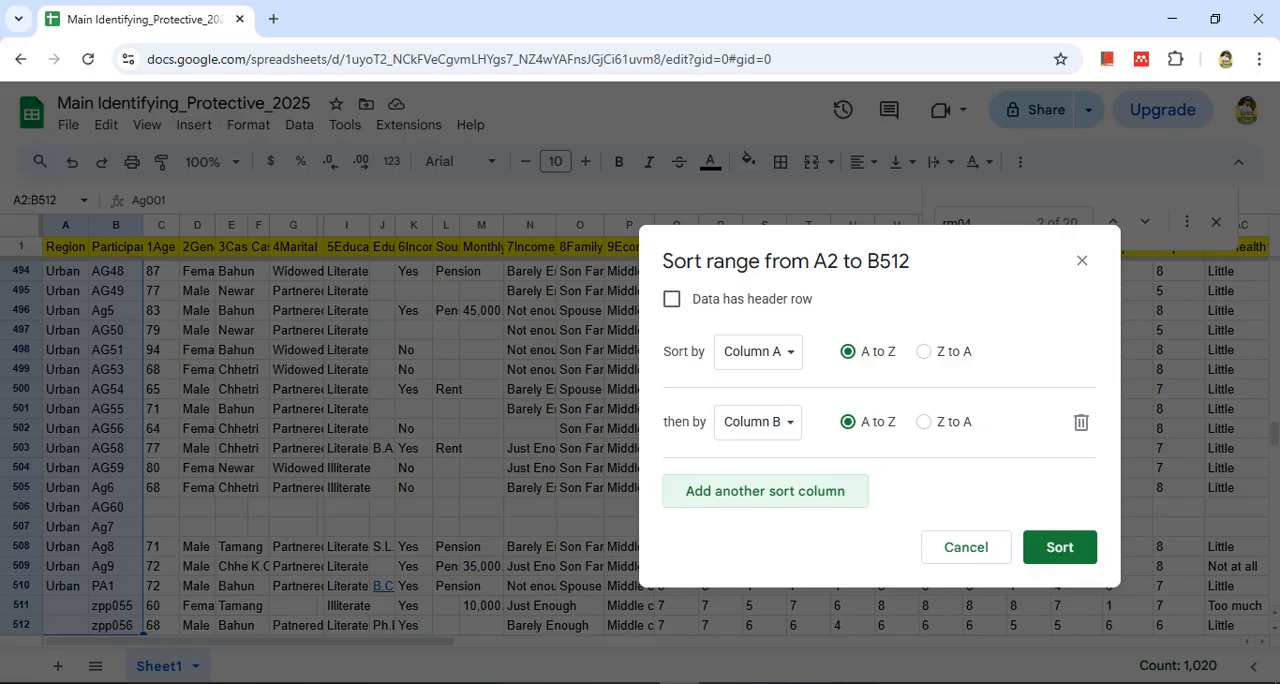
click(765, 491)
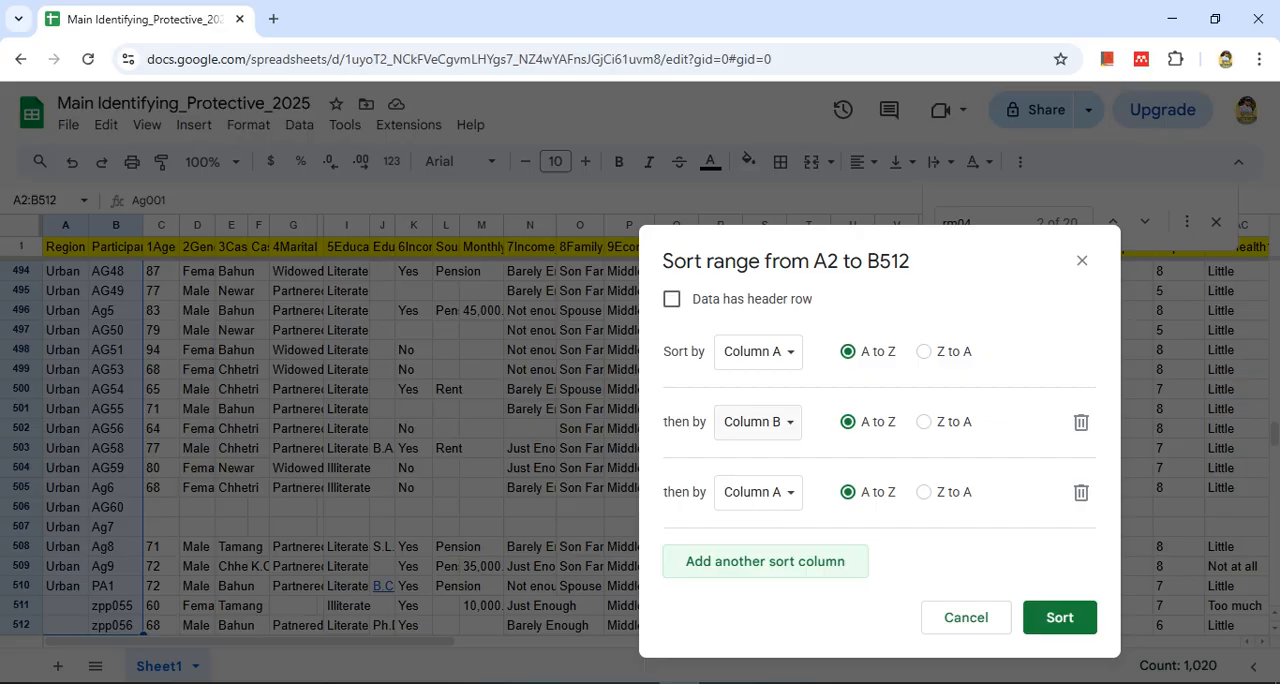
click(761, 492)
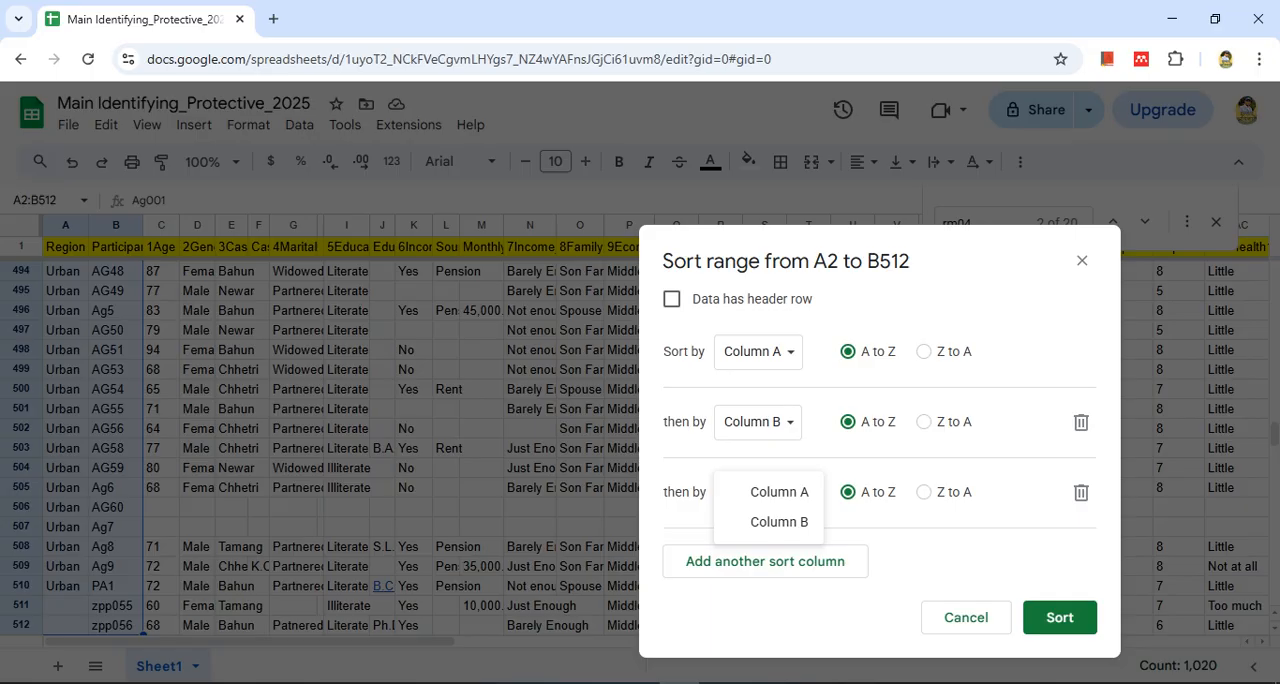
key(Escape)
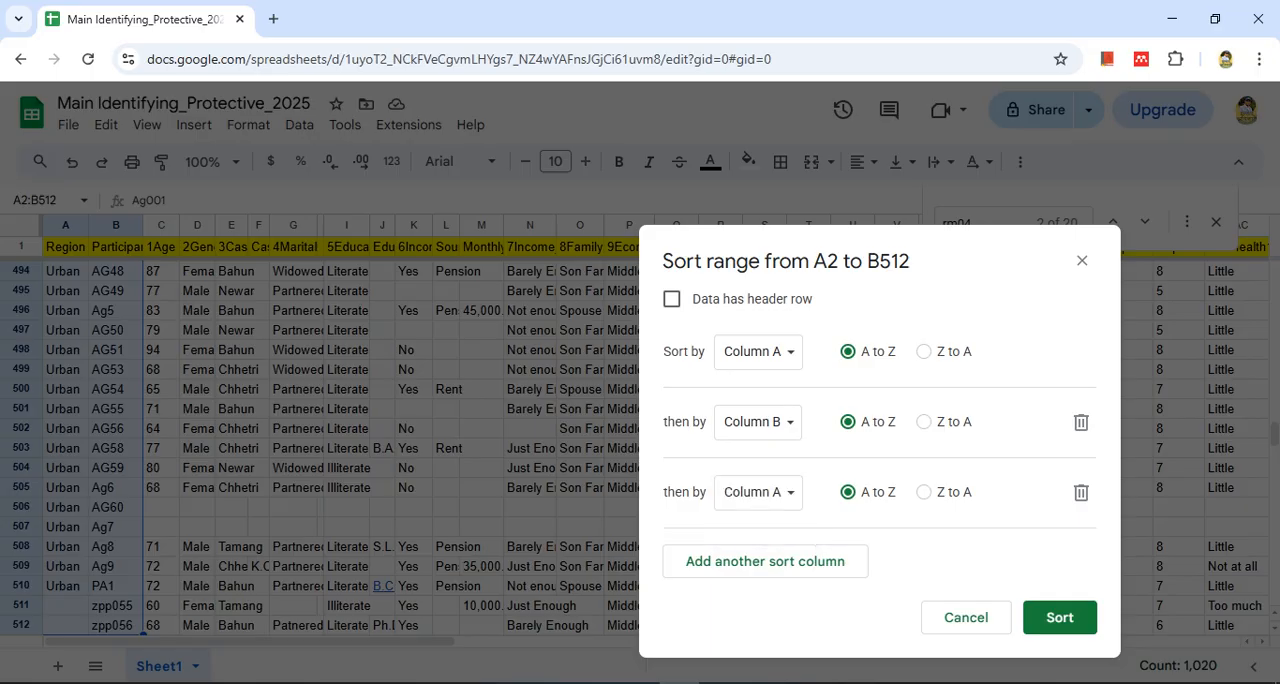
click(760, 492)
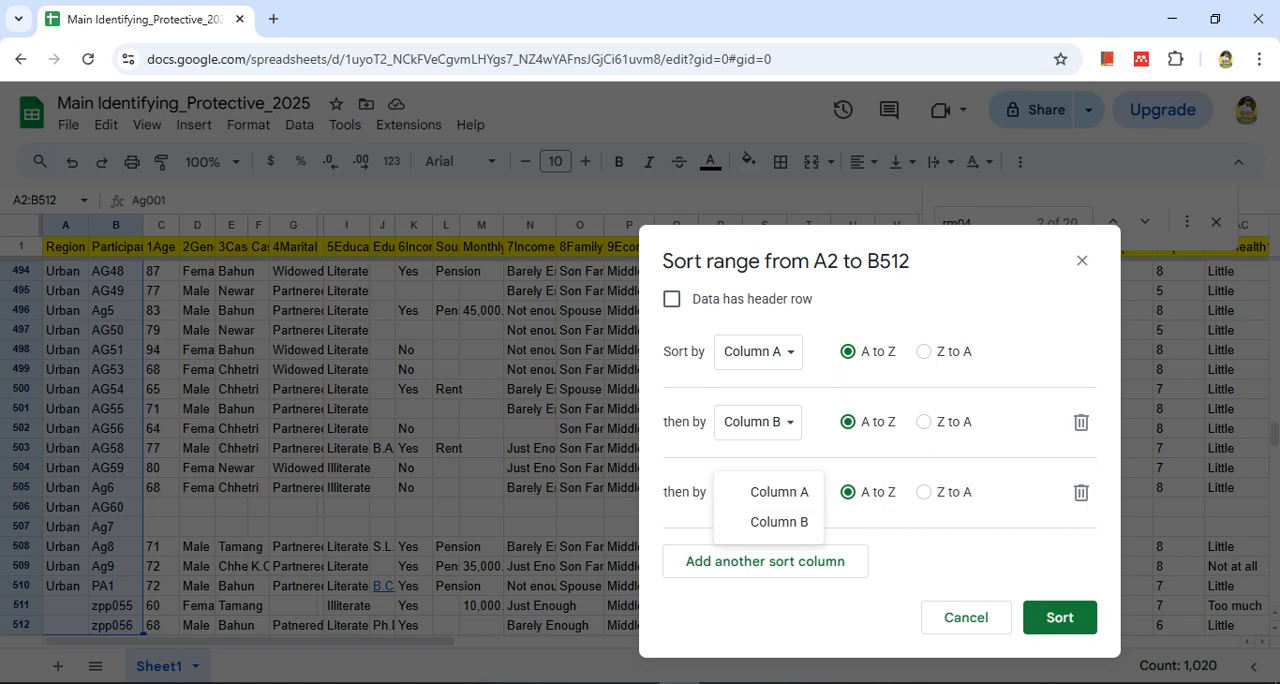
key(Escape)
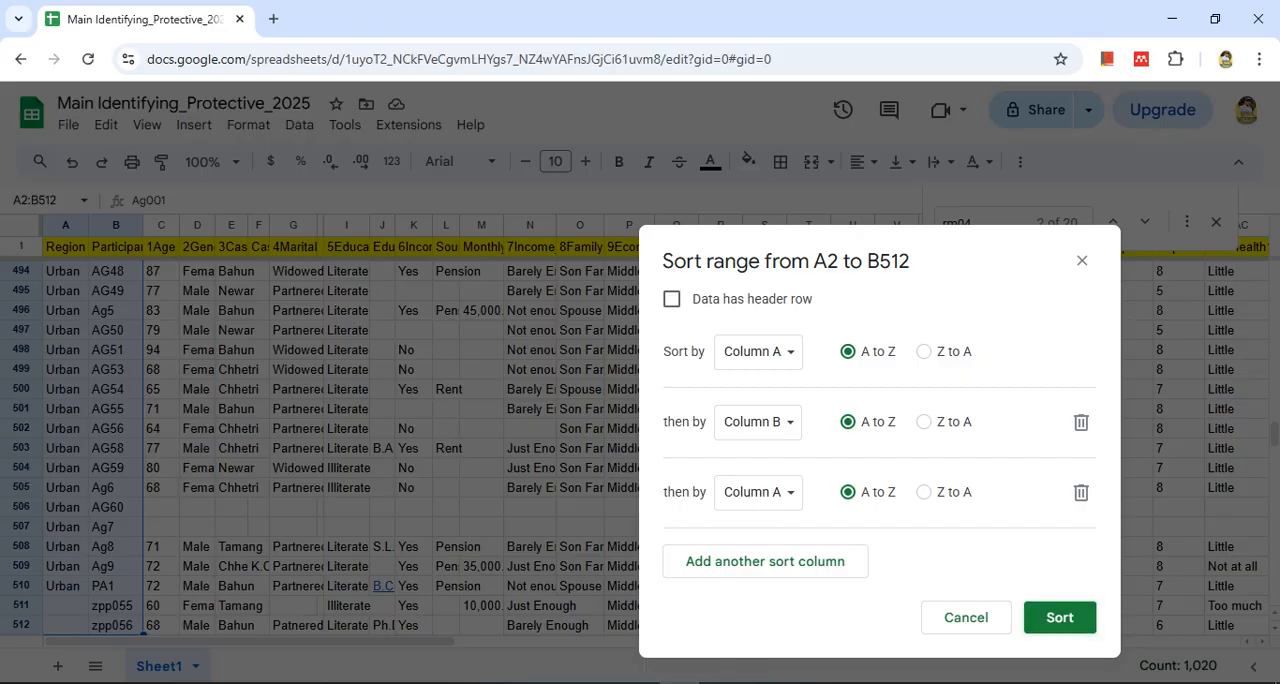
click(1060, 618)
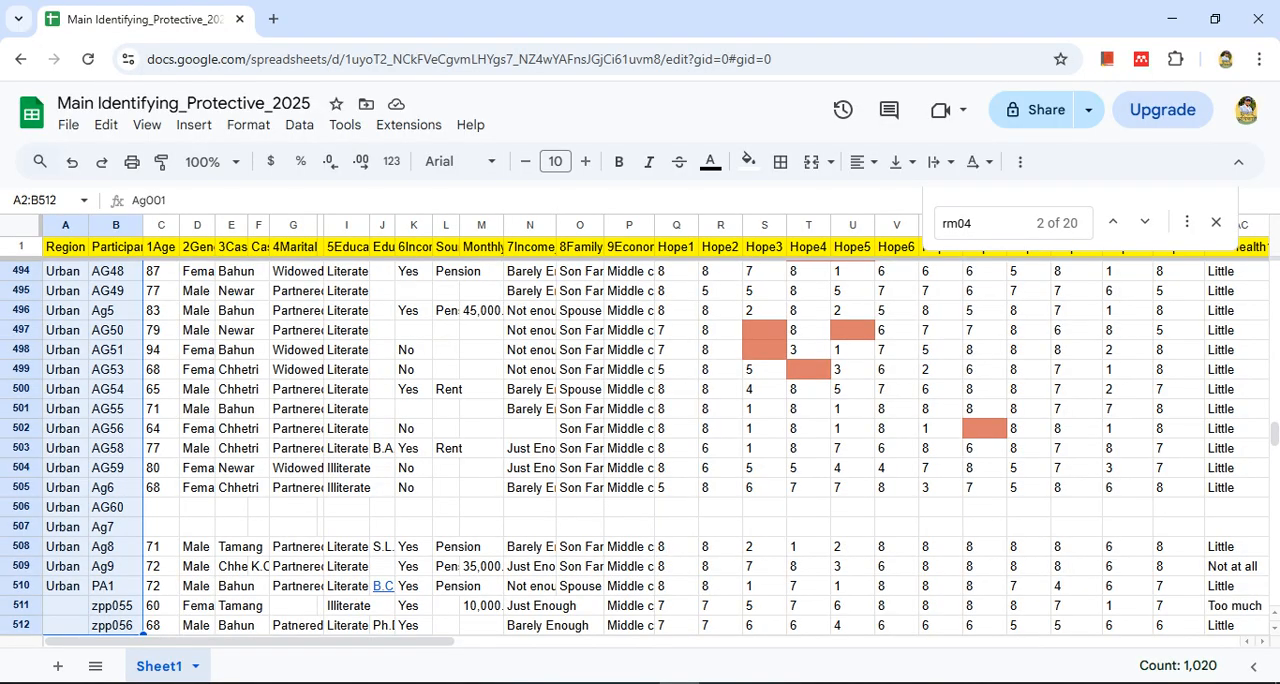
Step through the sorted Region and Participant columns to check the order of the rows
click(116, 350)
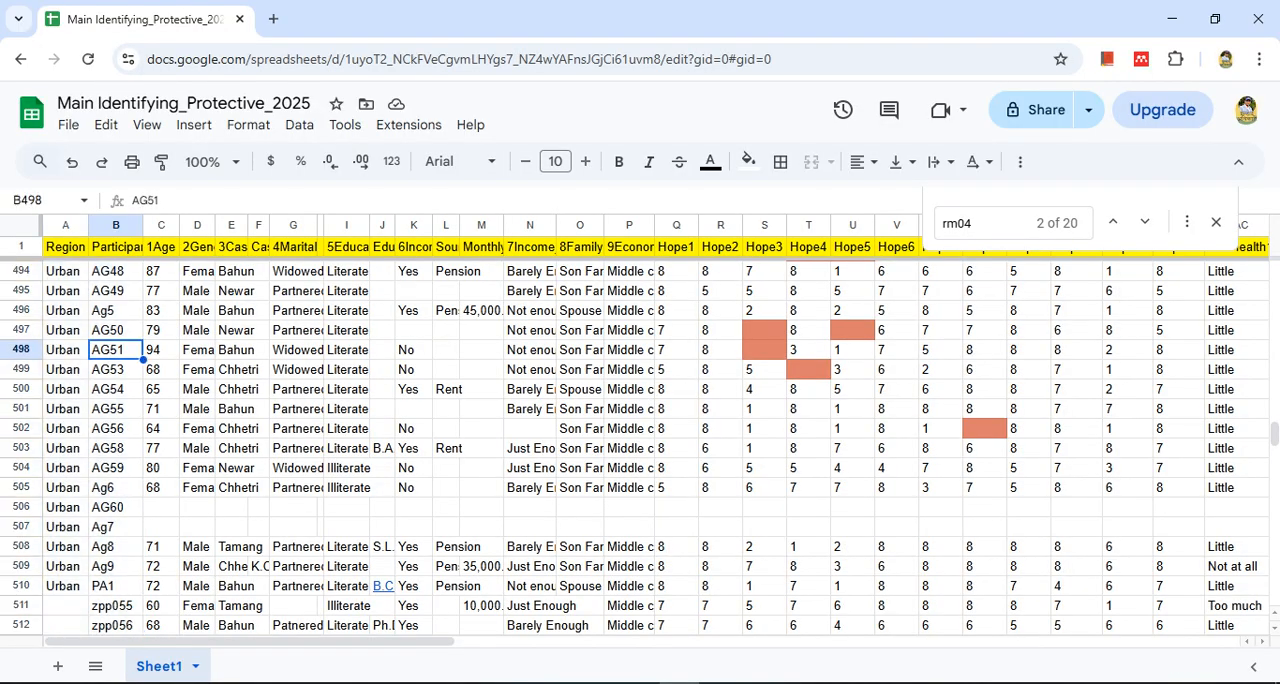
key(ctrl+Up)
key(Down)
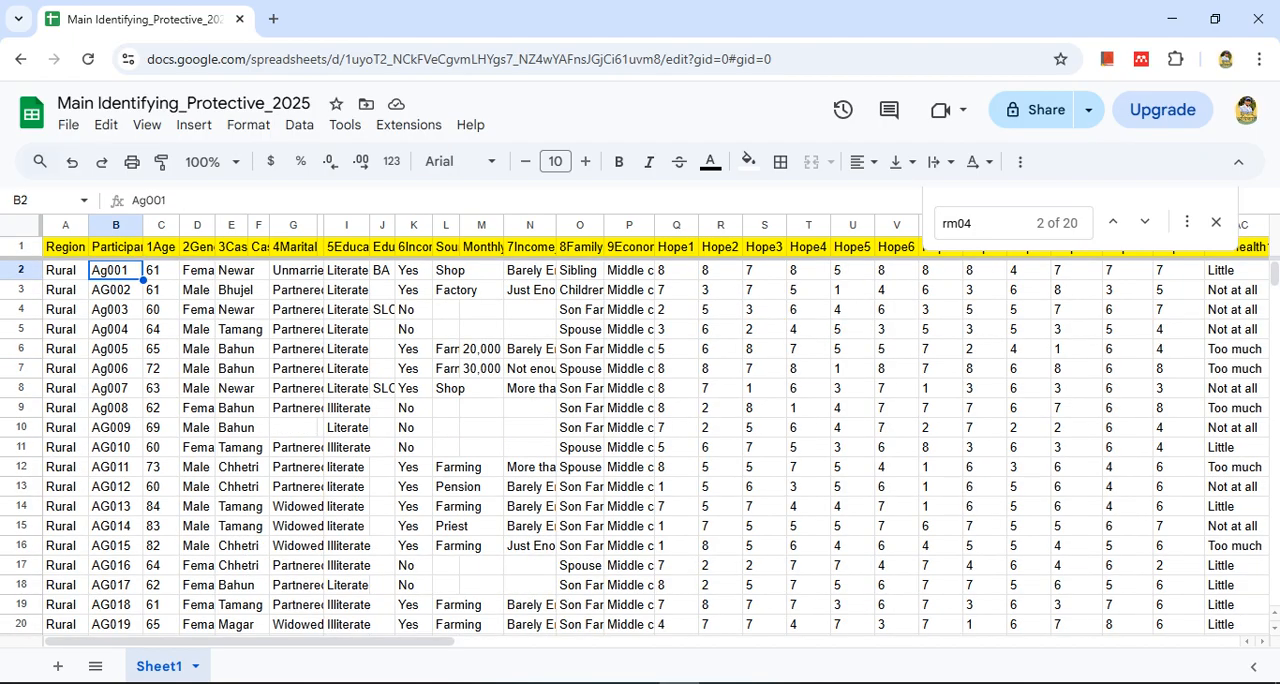
key(Right)
key(Right)
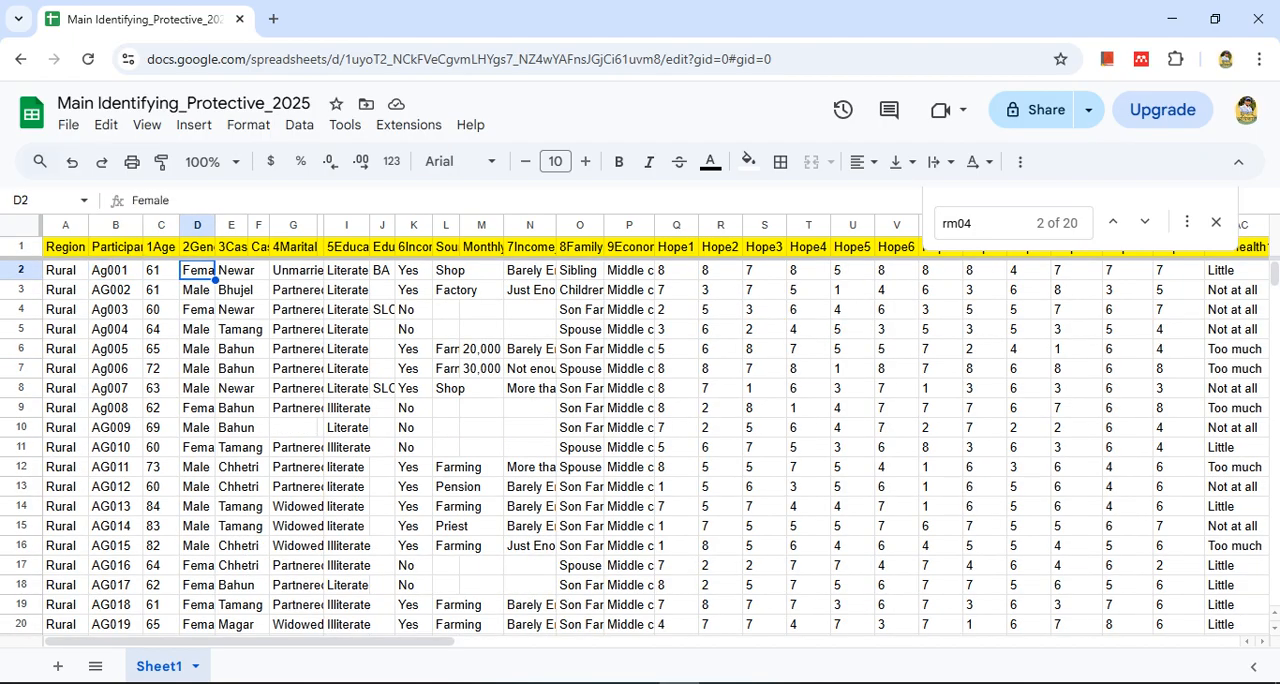
key(Left)
key(Left)
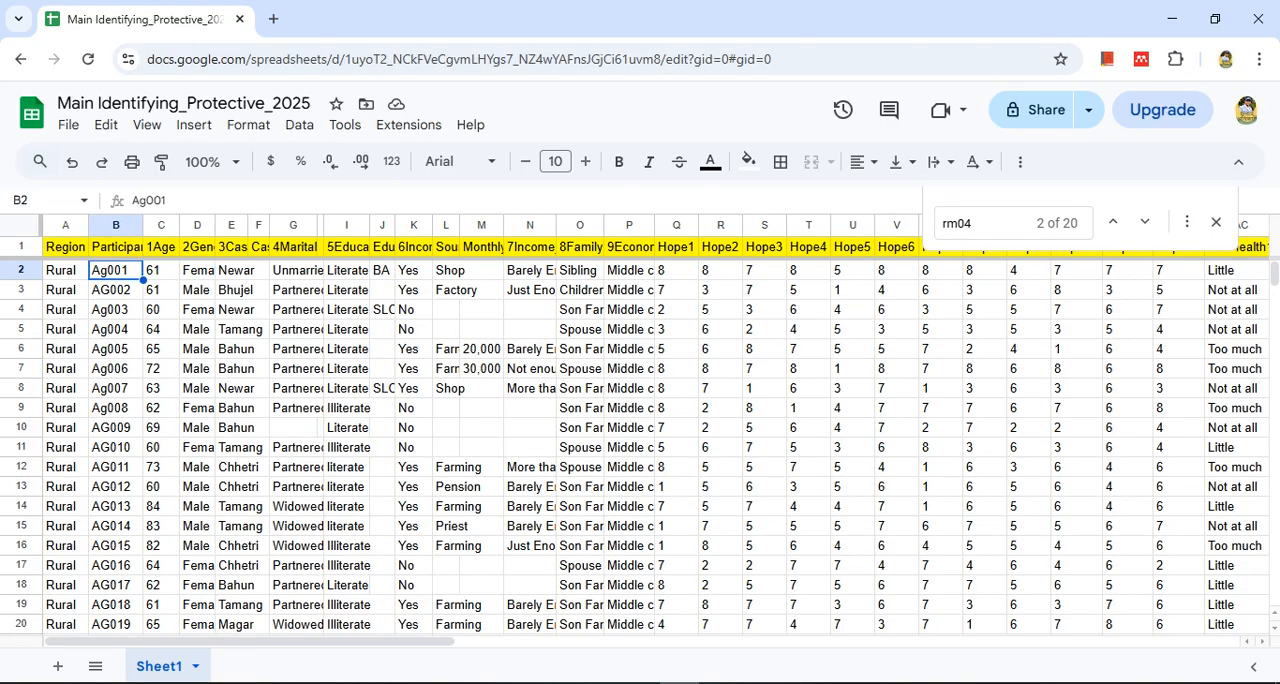
key(shift+Left)
key(ctrl+shift+Down)
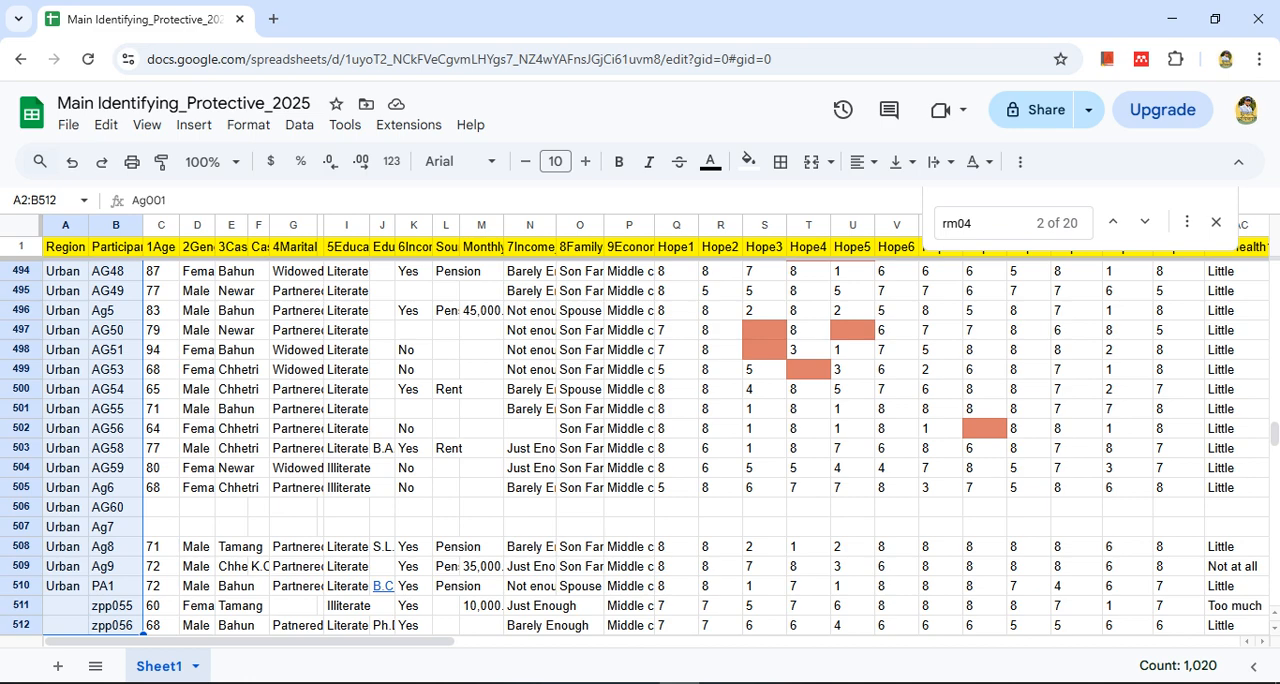
Try to sort columns A, B and the Gender column D together as a non-adjacent selection
click(115, 291)
drag(68, 225, 112, 225)
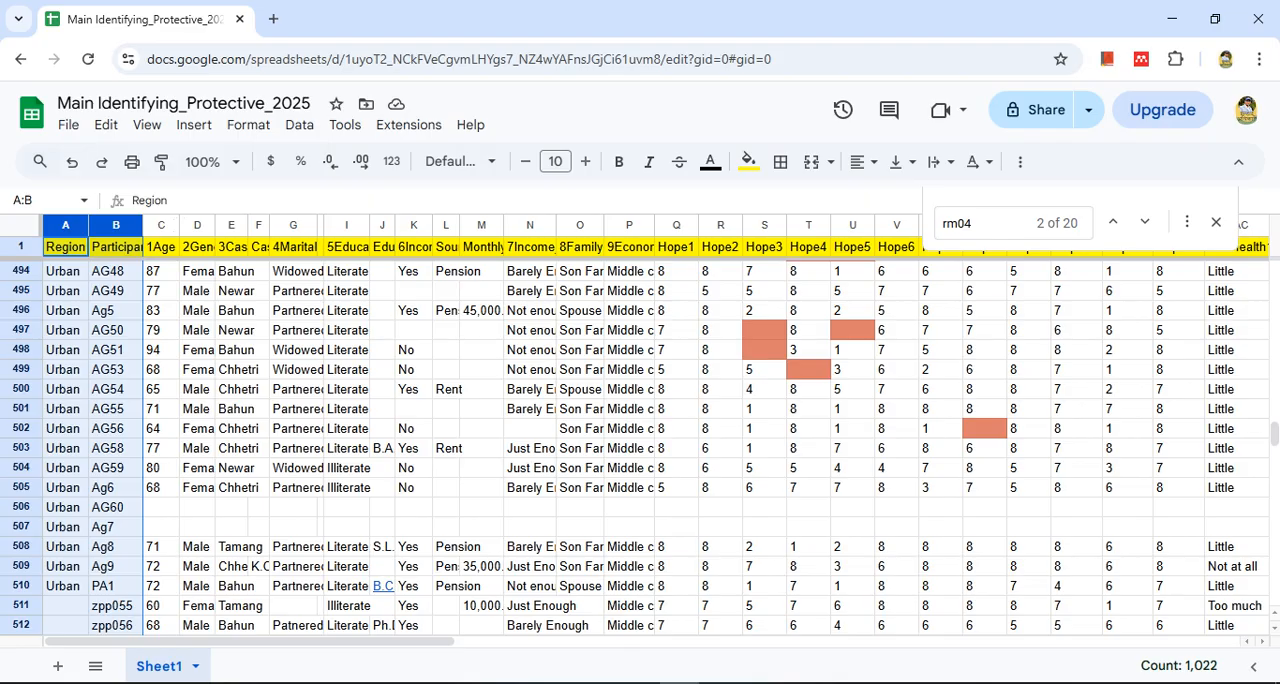
click(205, 225)
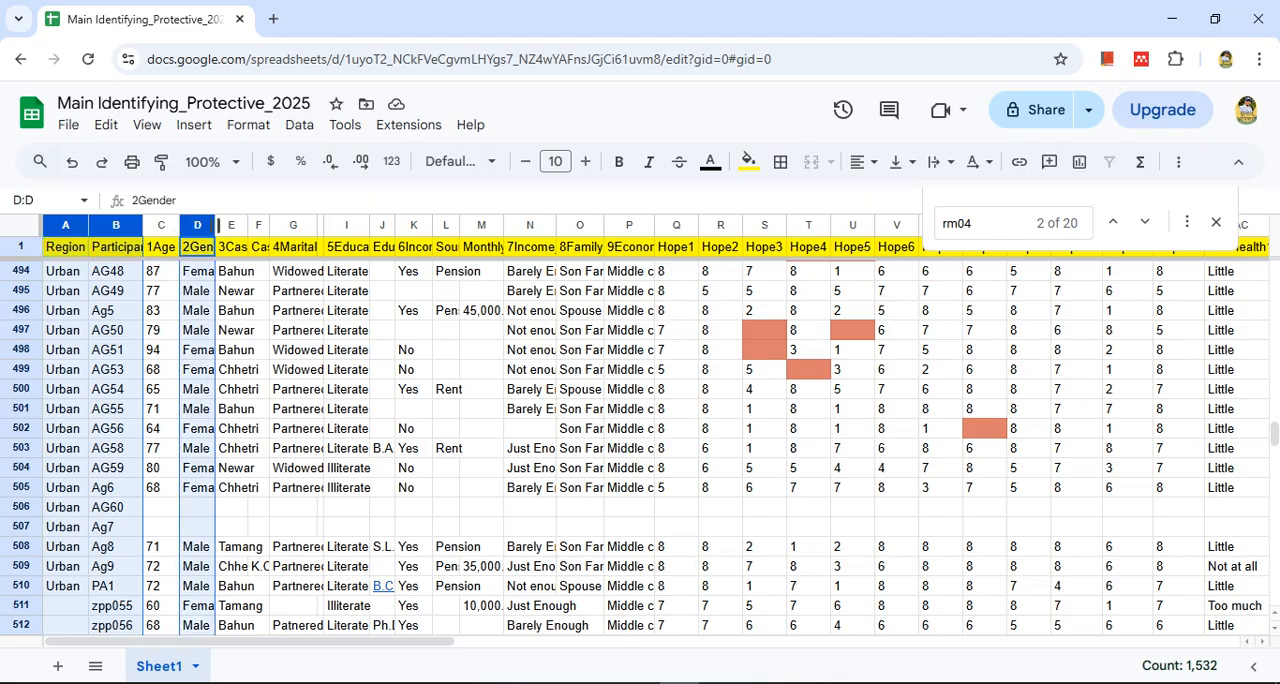
click(299, 124)
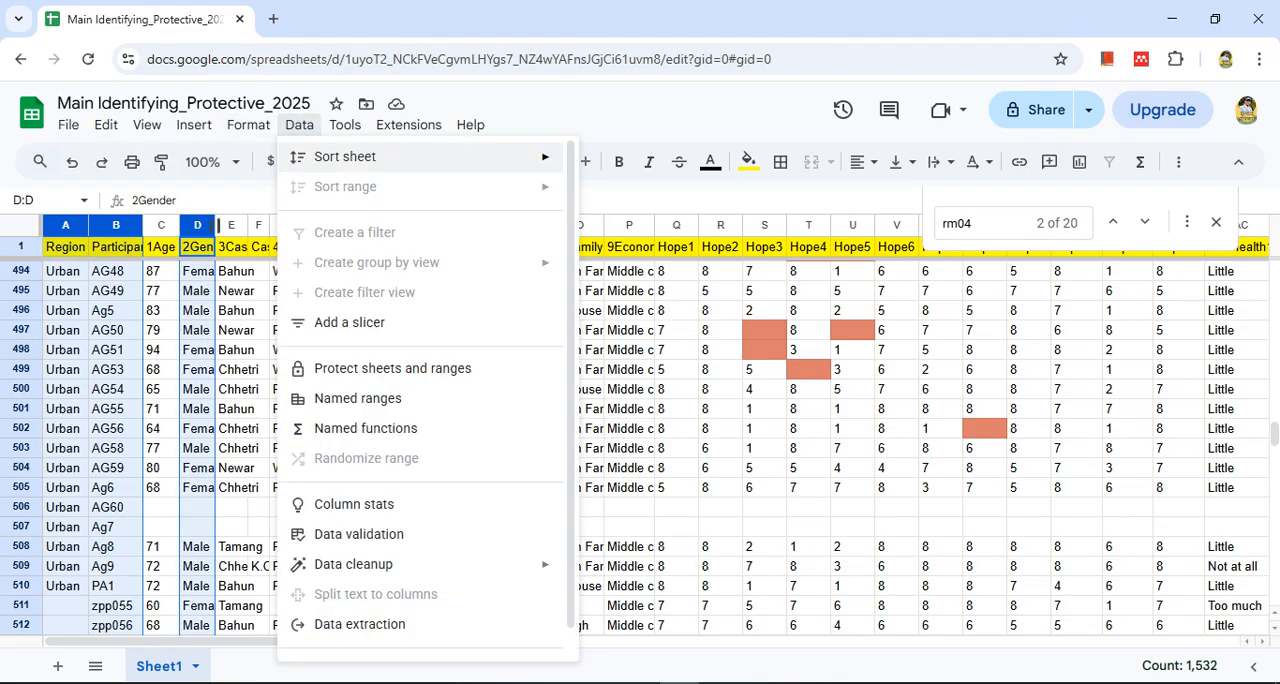
mouse_move(345, 156)
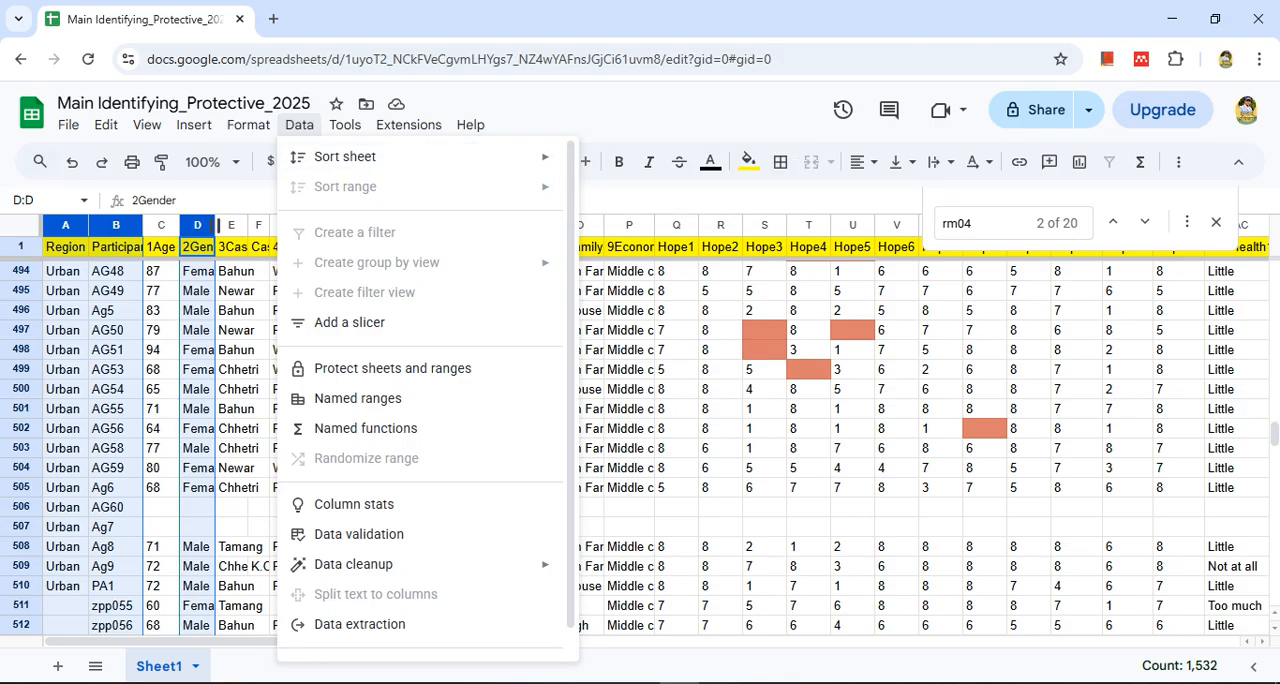
click(197, 271)
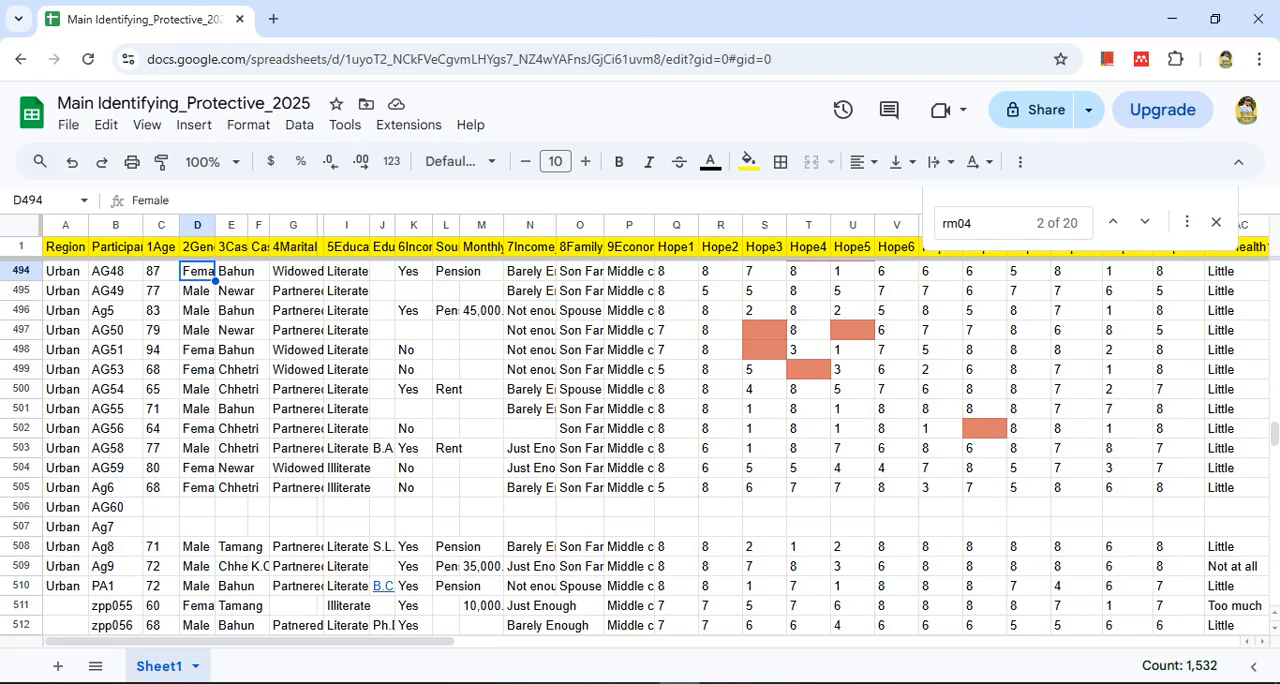
Try to sort range A2:B512 together with D2:D512 as a non-adjacent selection
key(ctrl+Up)
key(Down)
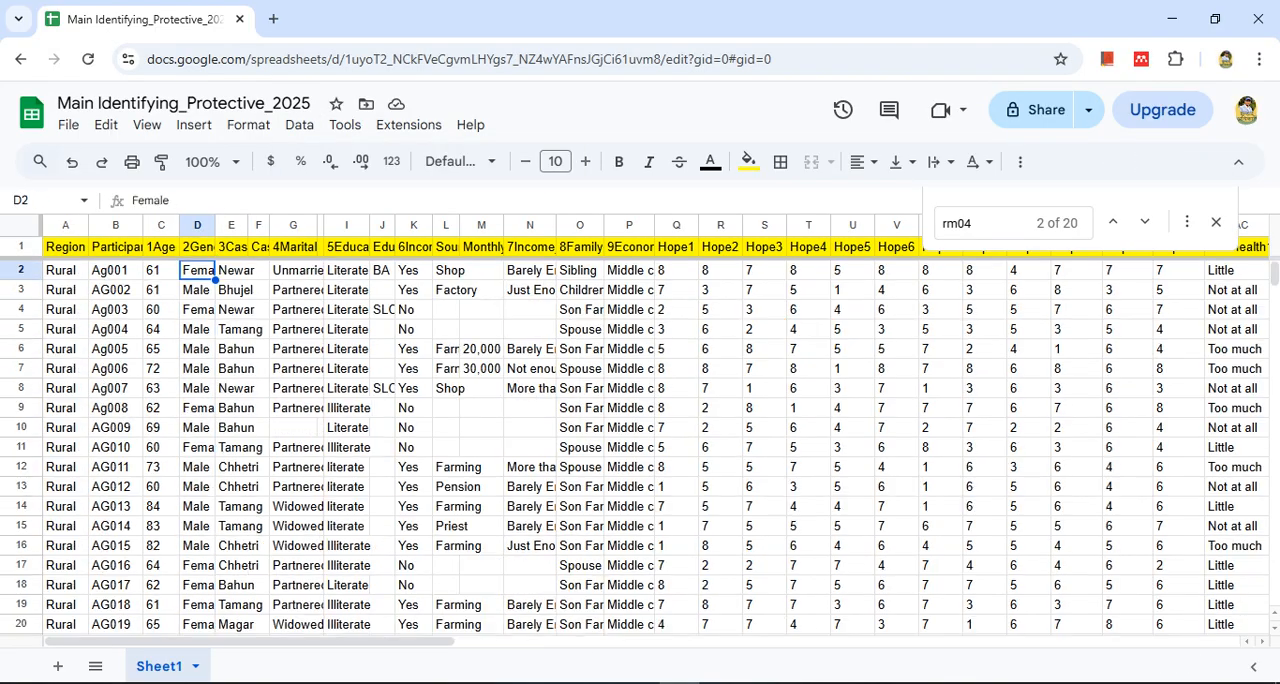
key(Left)
key(Left)
key(Left)
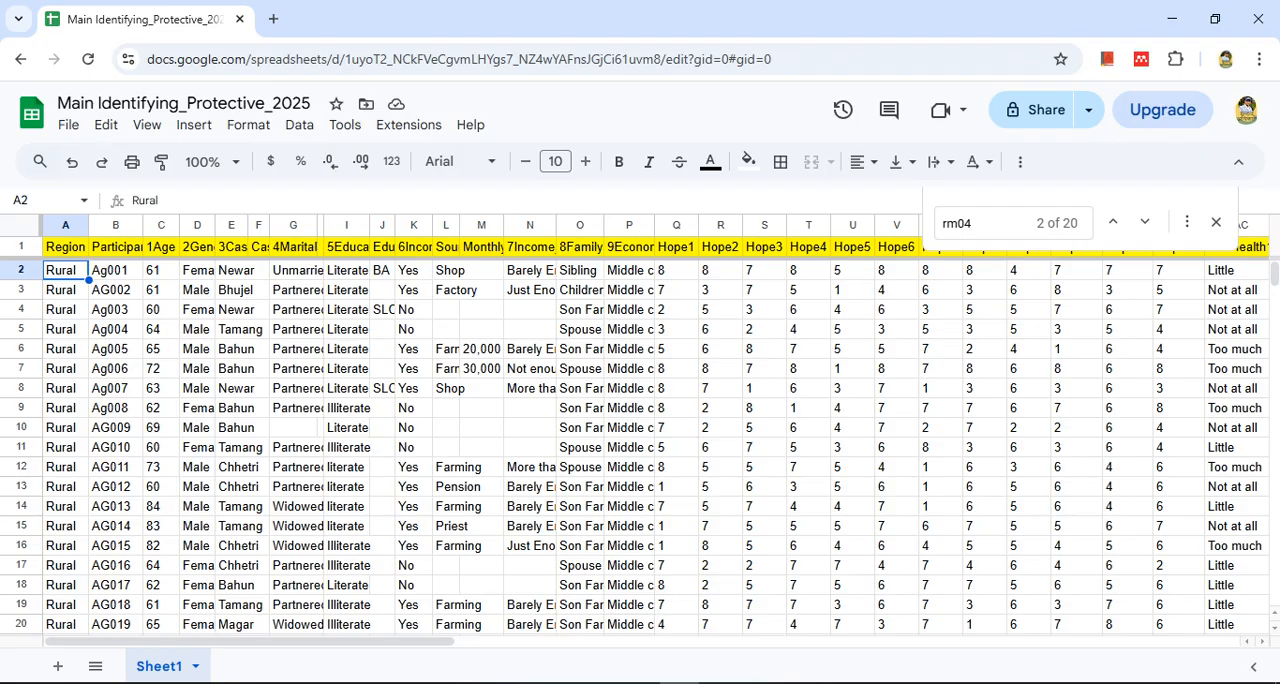
key(Right)
key(shift+Left)
key(ctrl+shift+Down)
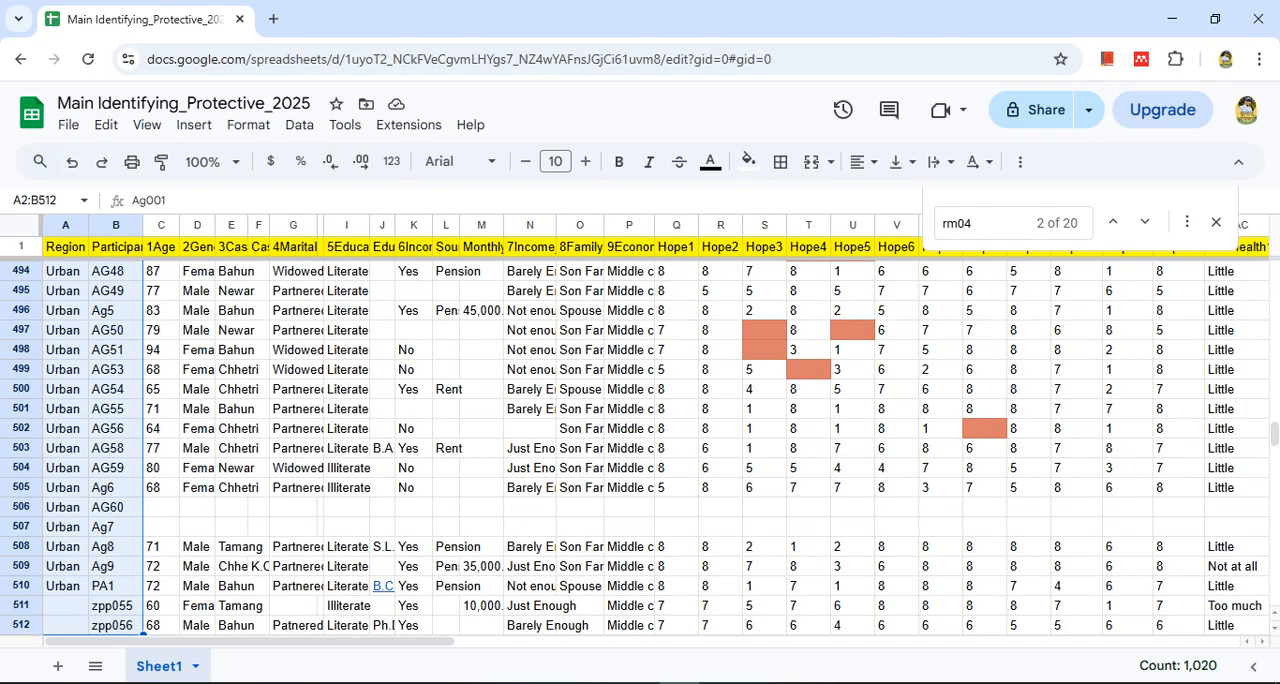
scroll(640, 440, down, 3)
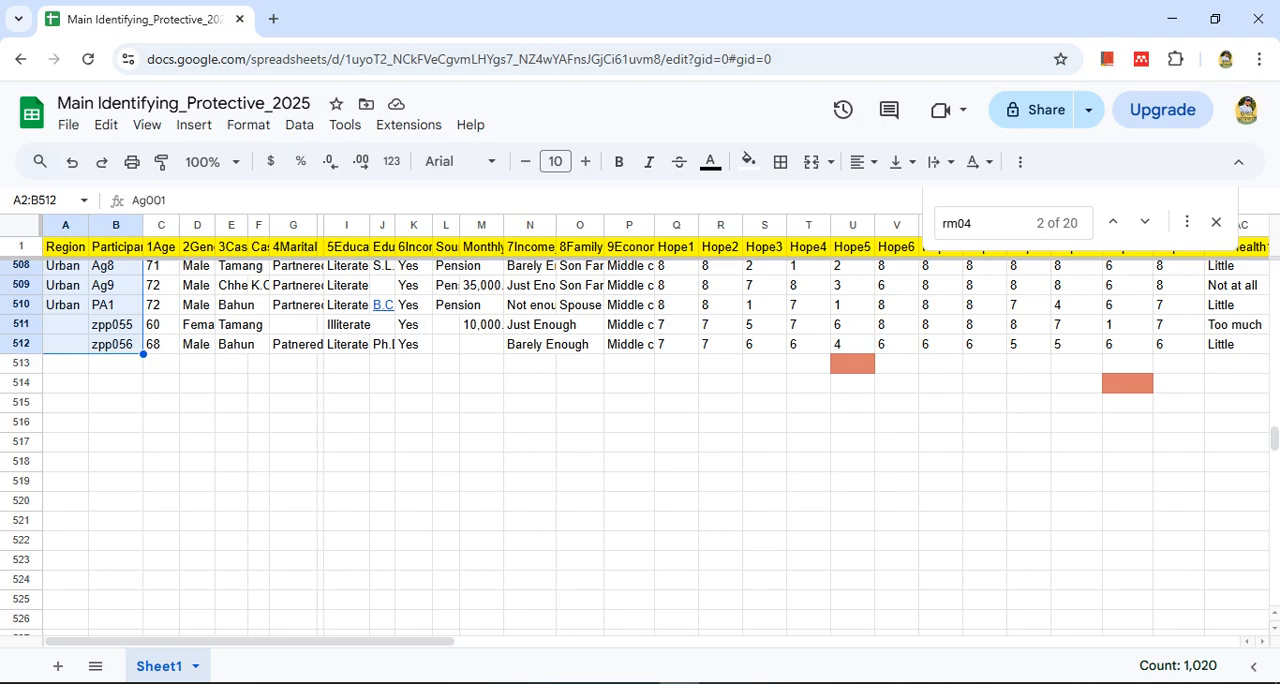
drag(197, 344, 197, 270)
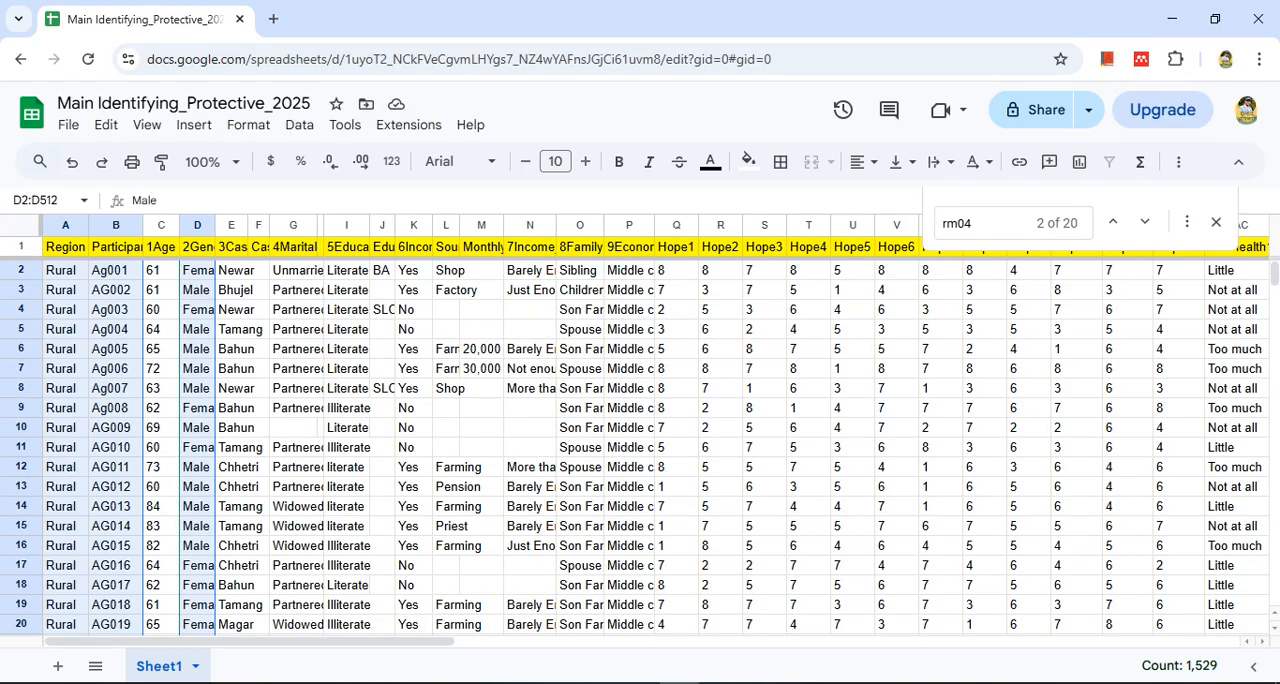
click(299, 125)
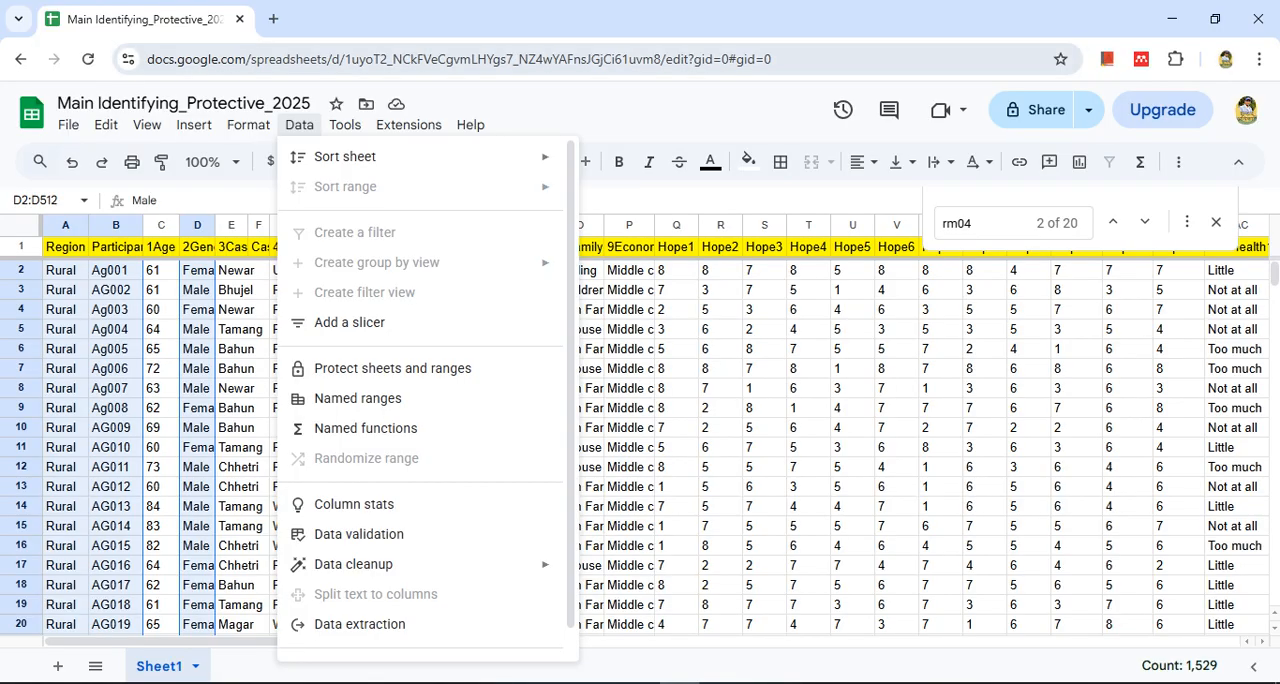
key(Escape)
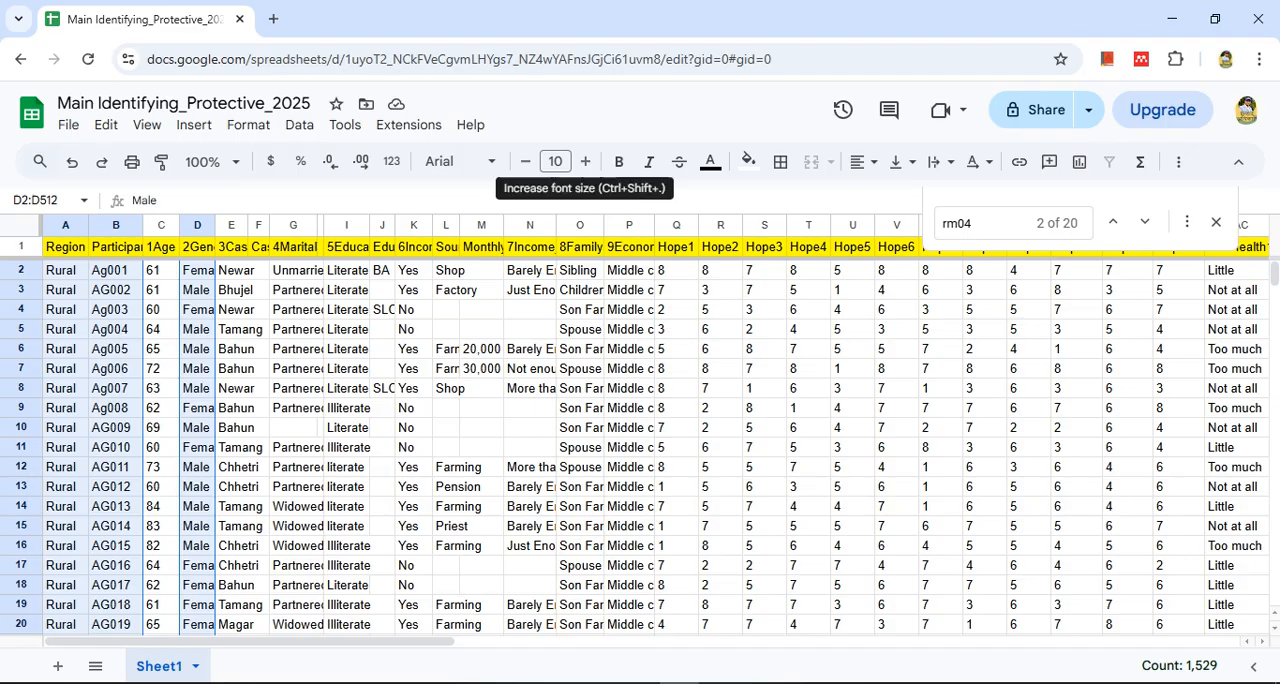
click(347, 329)
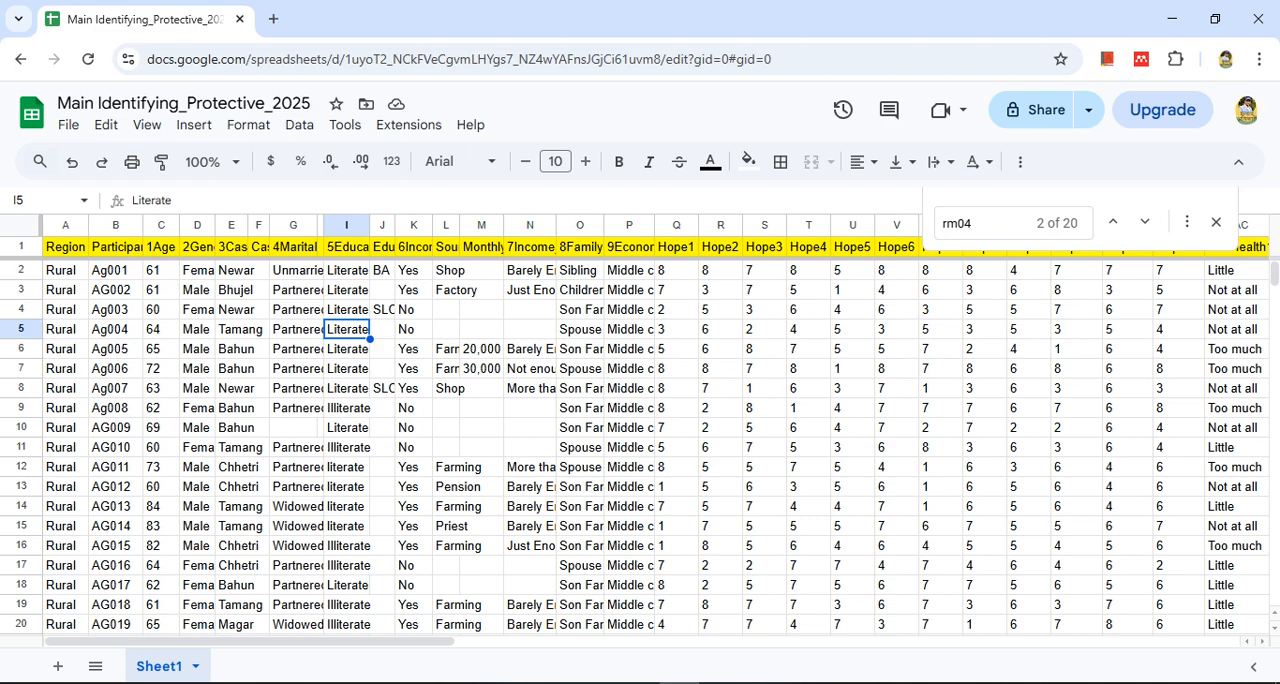
click(115, 270)
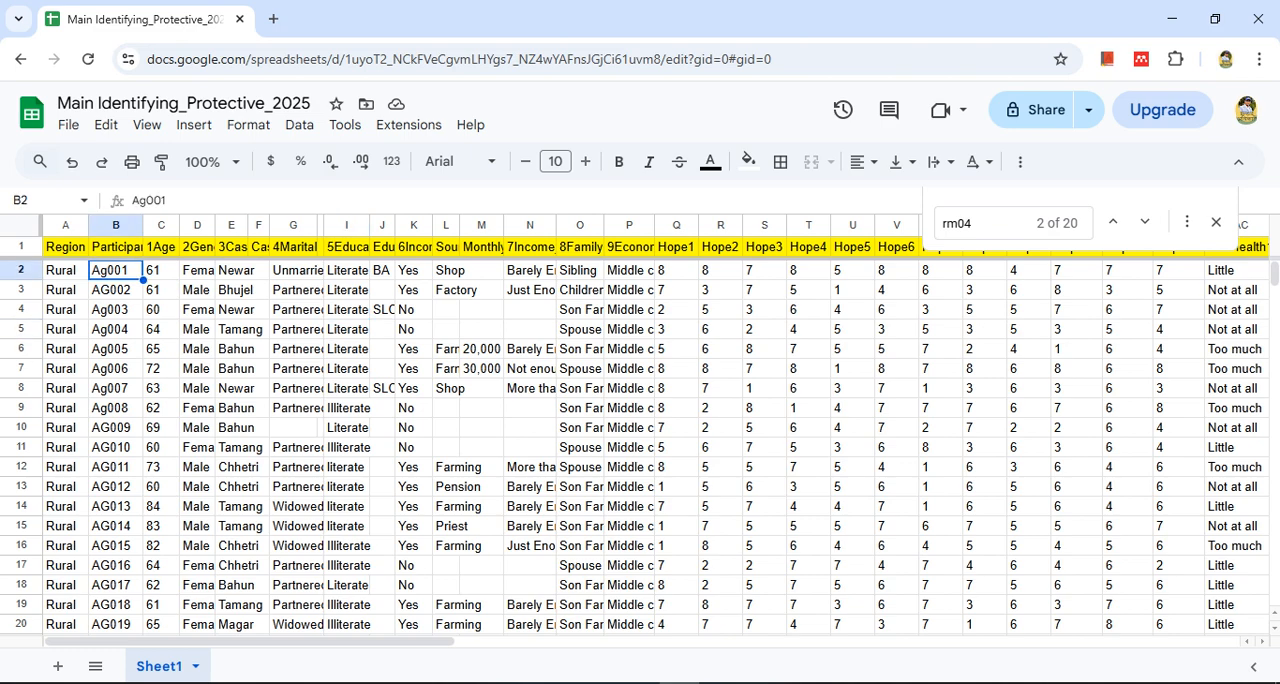